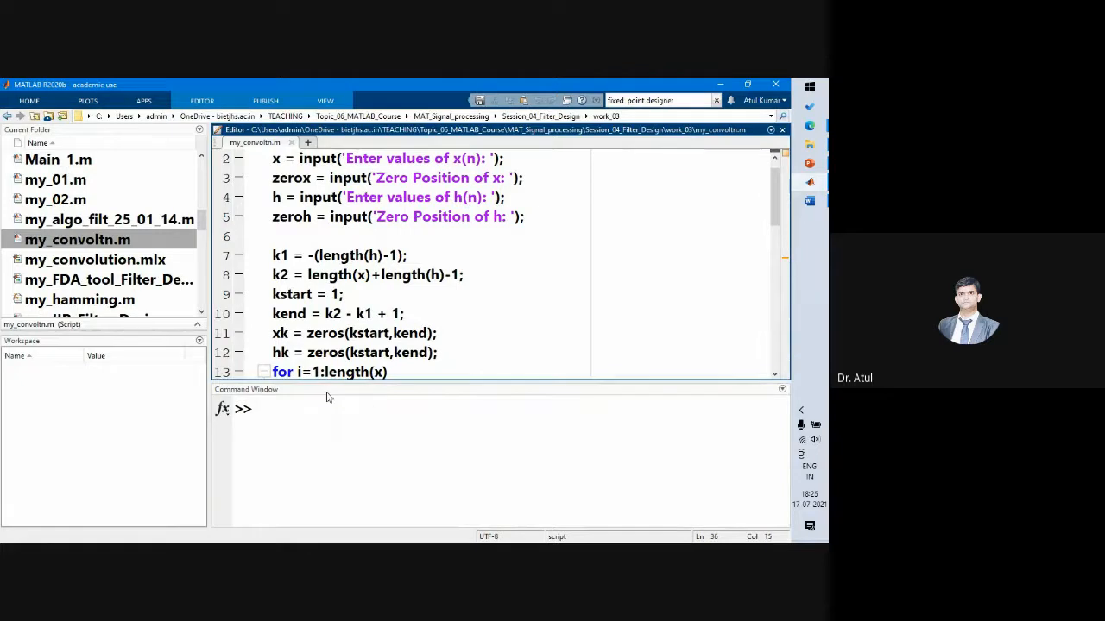
# Step: Handwrite the note "Filter Design App" over the code editor, underline "Filter" and "Design", and outline the note with a cloud
pyautogui.click(327, 397)
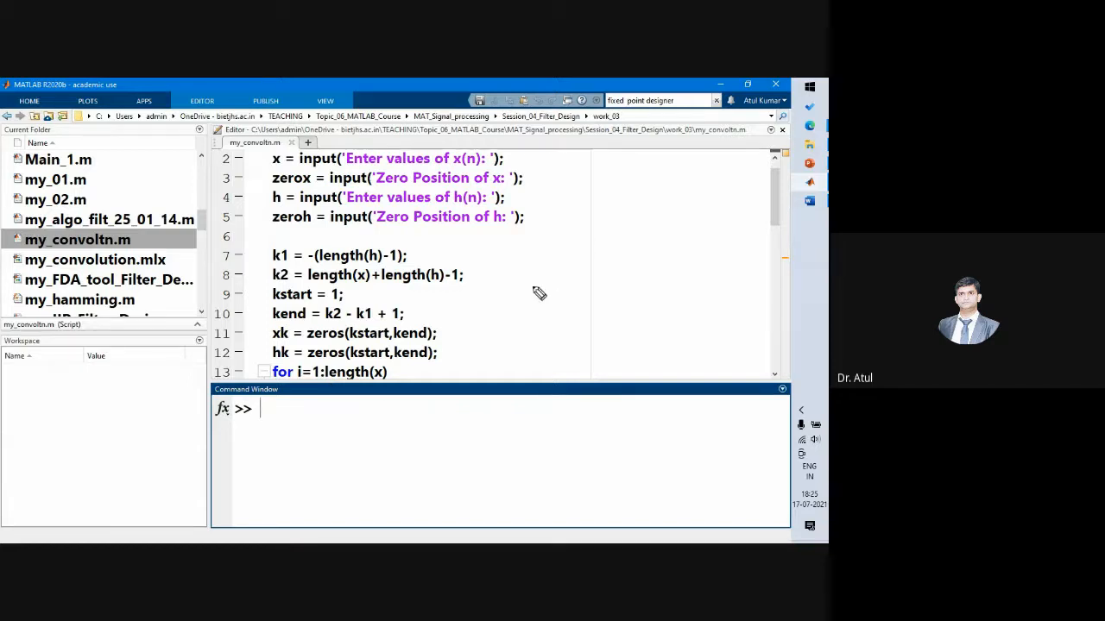
pyautogui.moveTo(521, 279)
pyautogui.mouseDown()
pyautogui.moveTo(539, 280)
pyautogui.moveTo(520, 301)
pyautogui.moveTo(533, 290)
pyautogui.moveTo(549, 300)
pyautogui.mouseUp()
pyautogui.moveTo(561, 280)
pyautogui.mouseDown()
pyautogui.moveTo(561, 302)
pyautogui.moveTo(592, 296)
pyautogui.mouseUp()
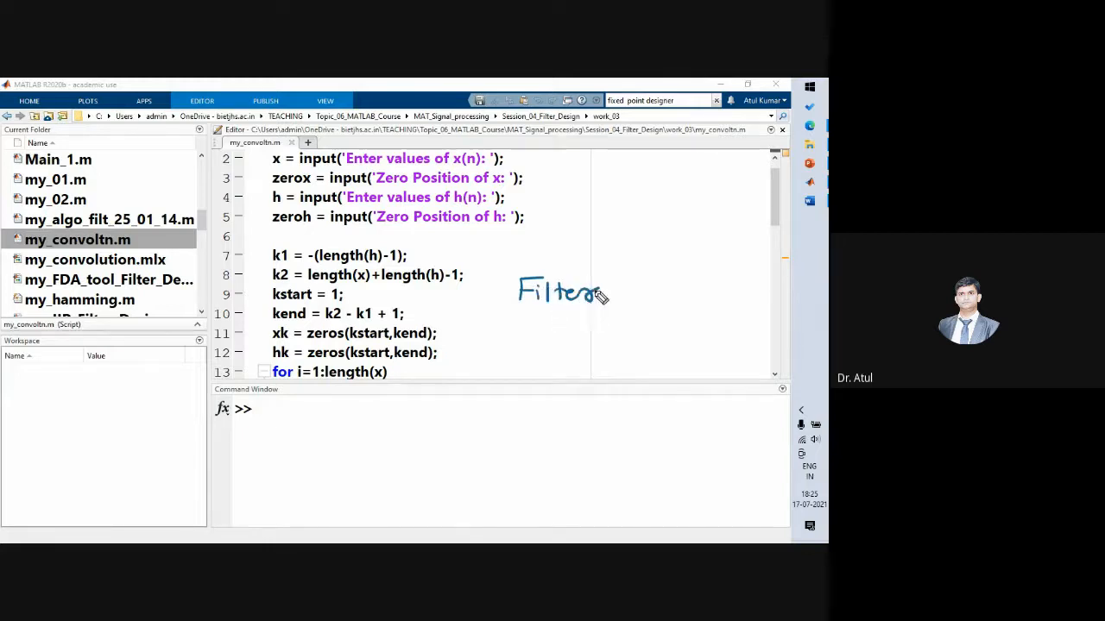
pyautogui.moveTo(518, 311)
pyautogui.mouseDown()
pyautogui.moveTo(609, 310)
pyautogui.moveTo(525, 345)
pyautogui.moveTo(610, 352)
pyautogui.mouseUp()
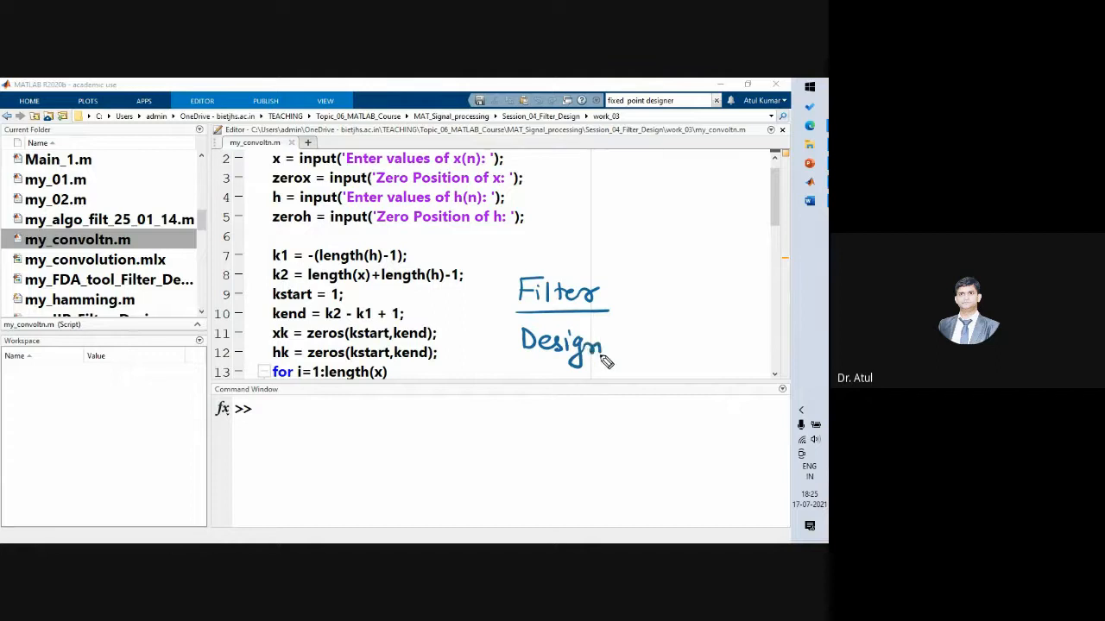
pyautogui.moveTo(522, 367); pyautogui.dragTo(634, 368)
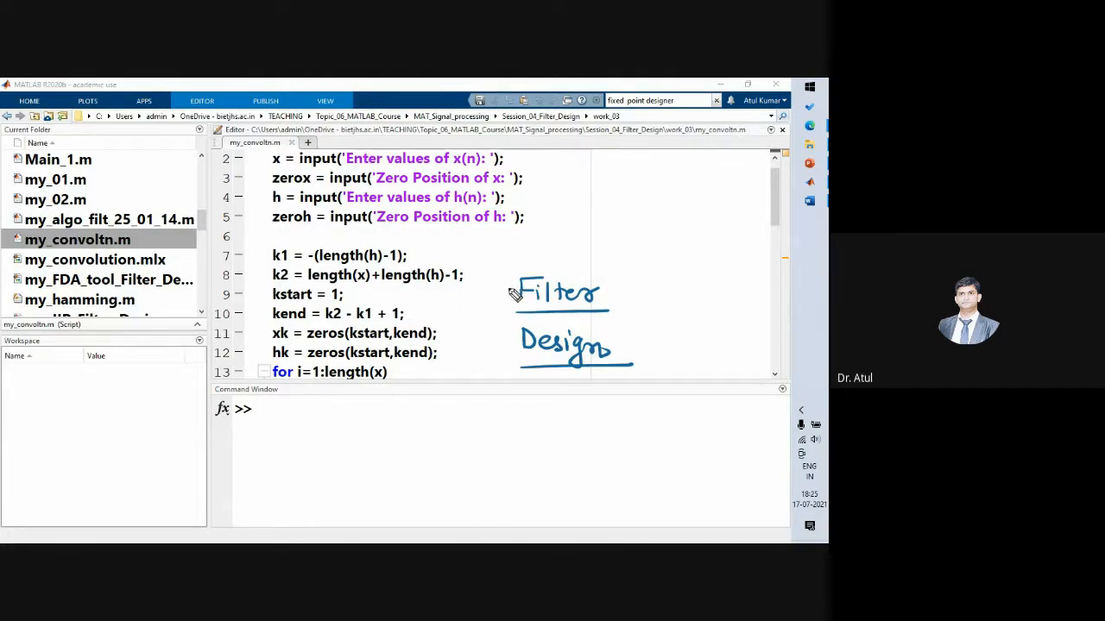
pyautogui.moveTo(506, 297)
pyautogui.mouseDown()
pyautogui.moveTo(522, 270)
pyautogui.moveTo(574, 262)
pyautogui.moveTo(614, 283)
pyautogui.moveTo(660, 344)
pyautogui.moveTo(654, 379)
pyautogui.moveTo(554, 407)
pyautogui.moveTo(489, 378)
pyautogui.moveTo(482, 329)
pyautogui.moveTo(504, 285)
pyautogui.mouseUp()
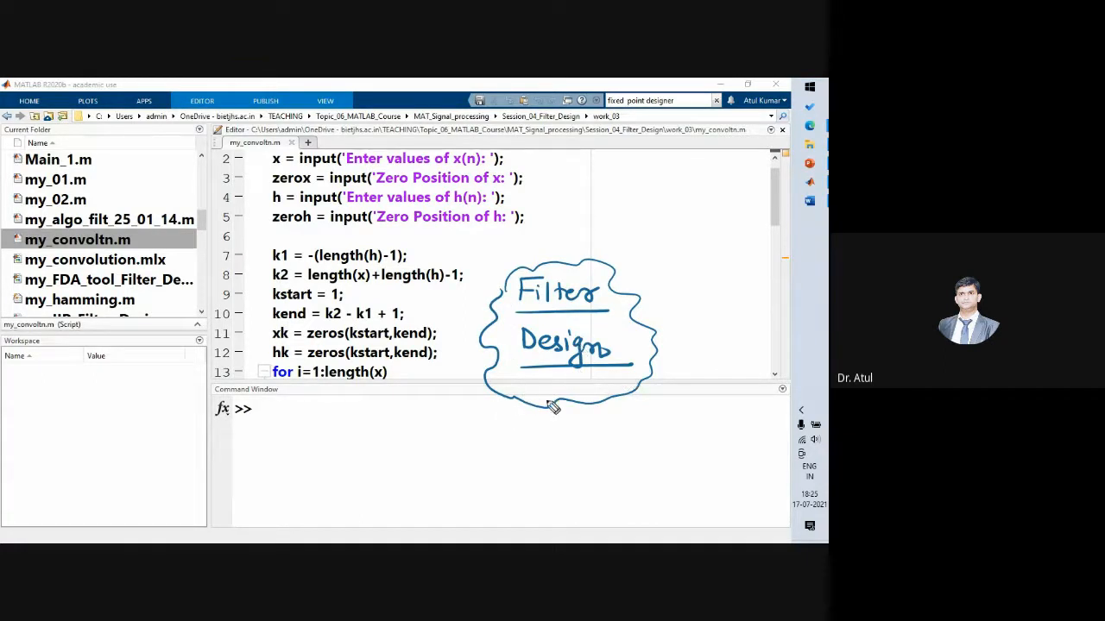
pyautogui.moveTo(532, 404)
pyautogui.mouseDown()
pyautogui.moveTo(539, 382)
pyautogui.moveTo(573, 402)
pyautogui.mouseUp()
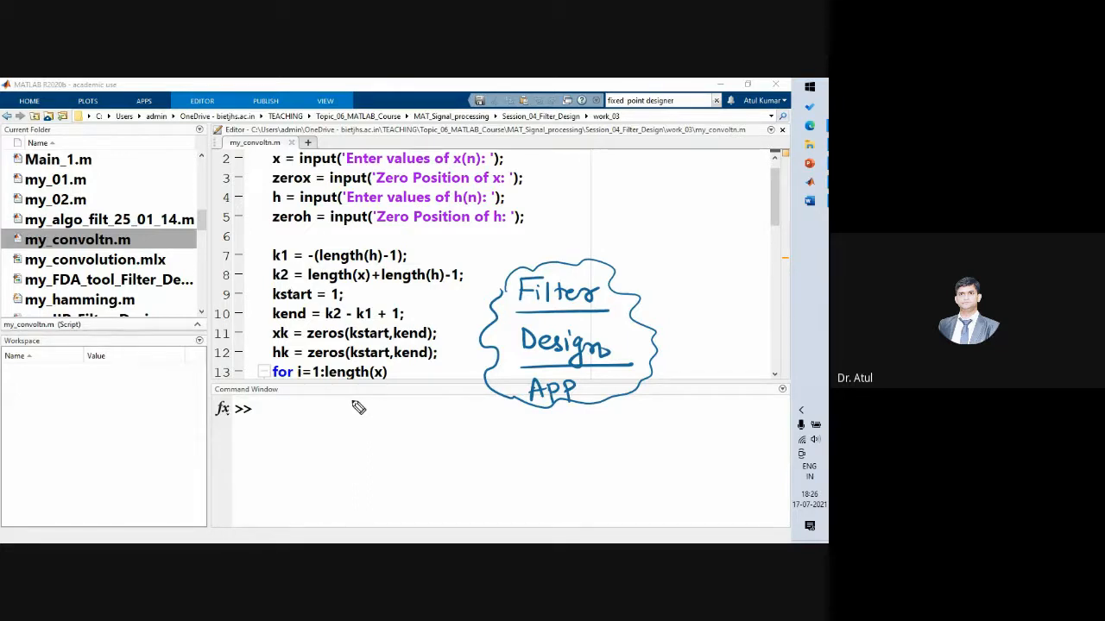
# Step: Enter the command fdatool at the Command Window prompt without running it
pyautogui.click(260, 409)
pyautogui.write('fdatool')
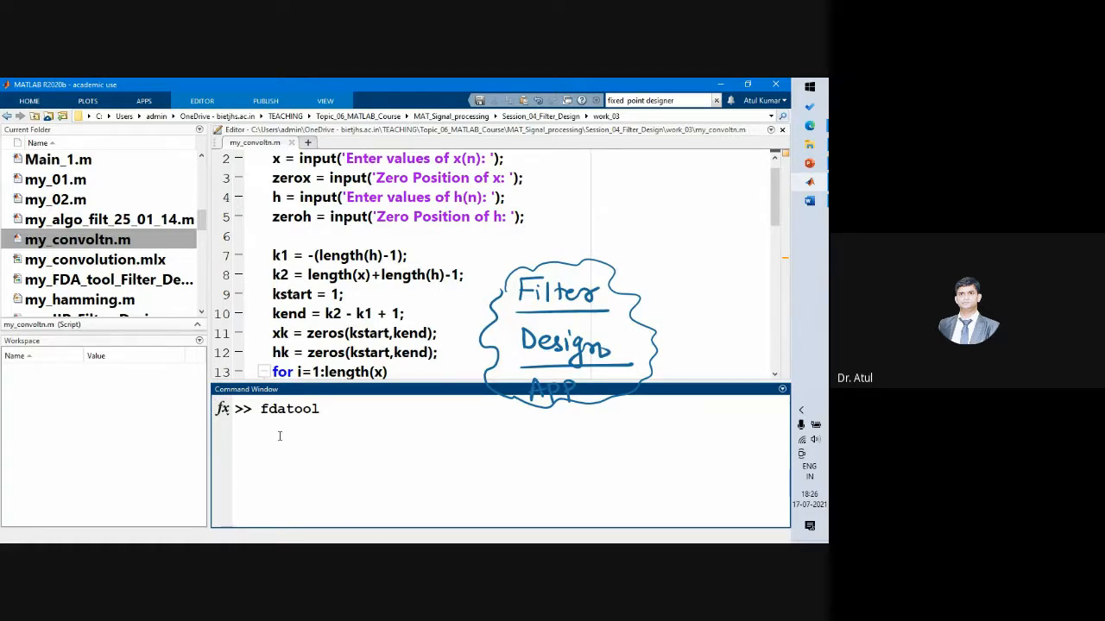
# Step: Switch to the Google Meet call in the browser and review the in-call messages, including the shared convolution code
pyautogui.click(809, 125)
pyautogui.click(694, 127)
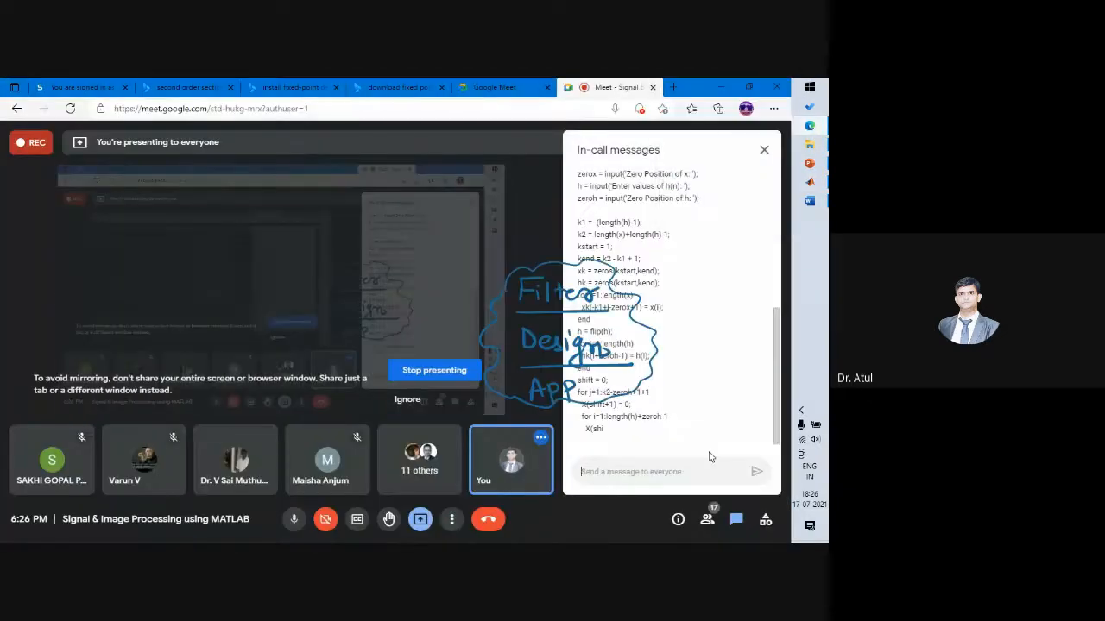
pyautogui.click(732, 522)
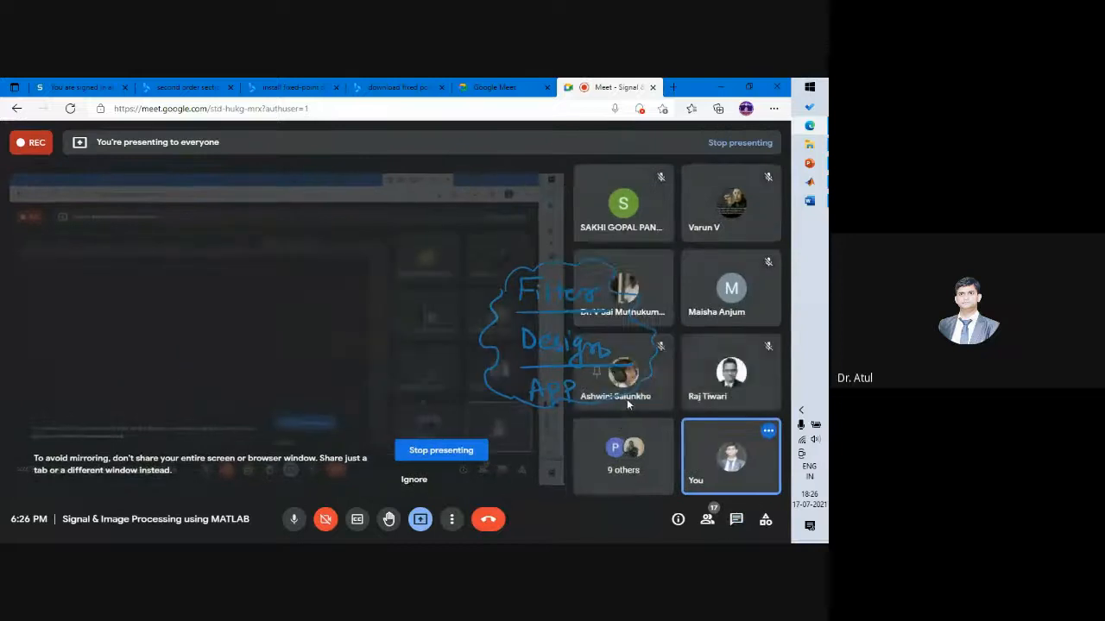
pyautogui.click(733, 523)
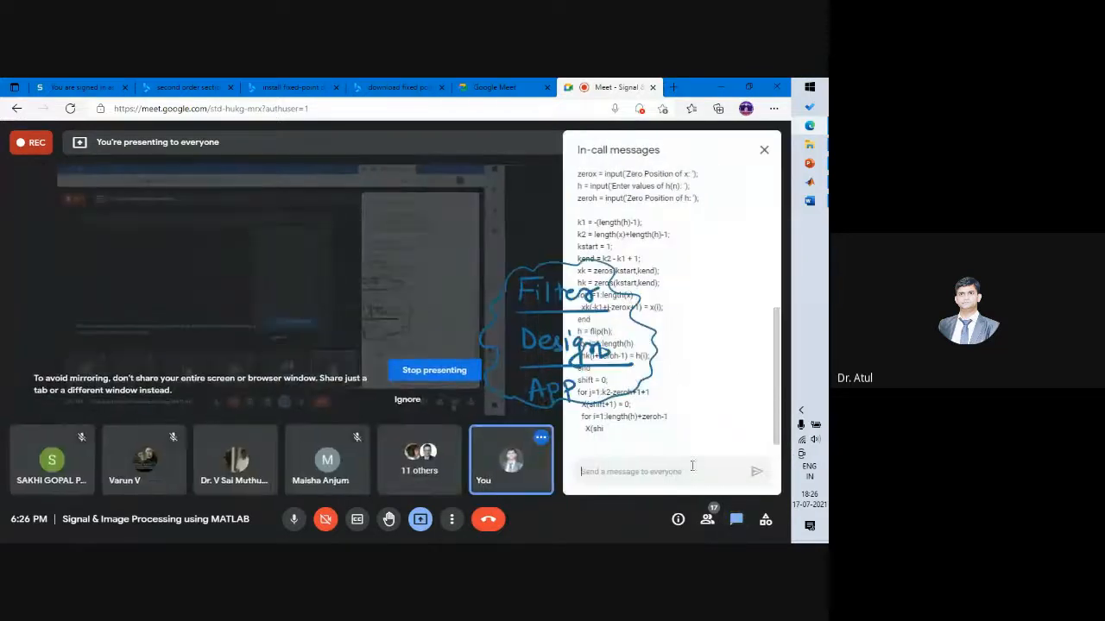
pyautogui.moveTo(775, 379); pyautogui.dragTo(789, 277)
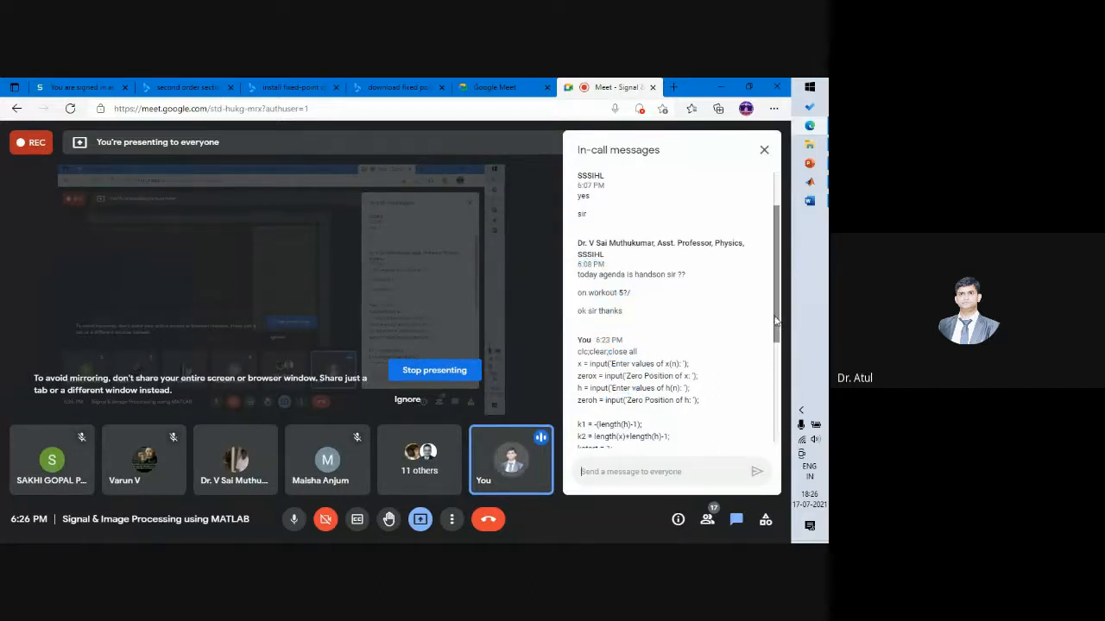
pyautogui.moveTo(777, 320); pyautogui.dragTo(781, 425)
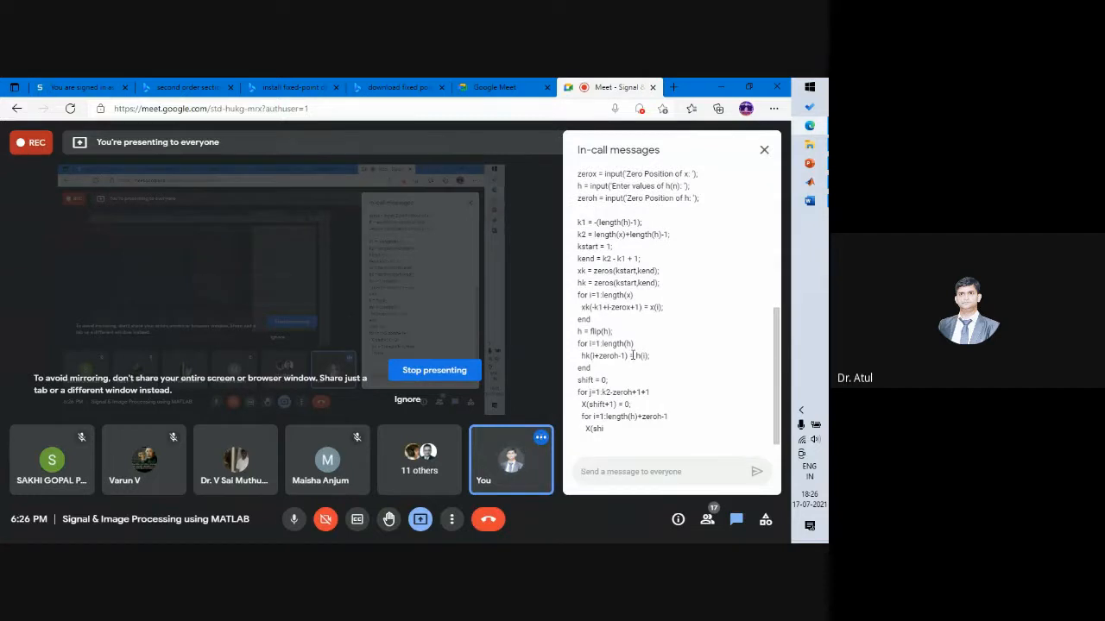
# Step: Switch back to MATLAB, run the entered fdatool command and bring the Command Window in front of the opened windows
pyautogui.click(811, 182)
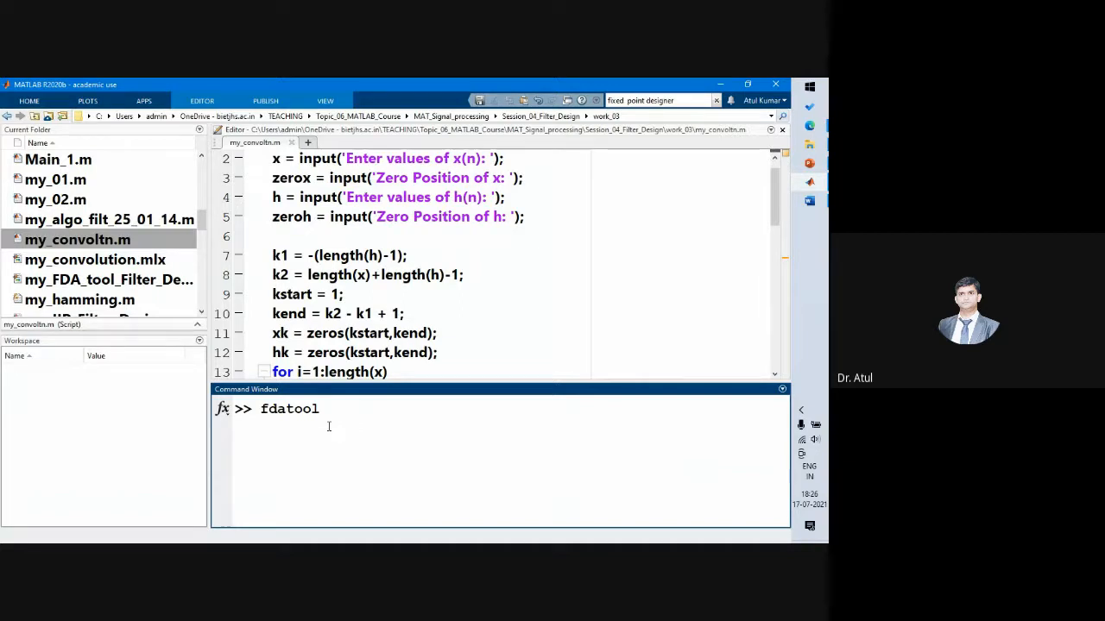
pyautogui.press('Return')
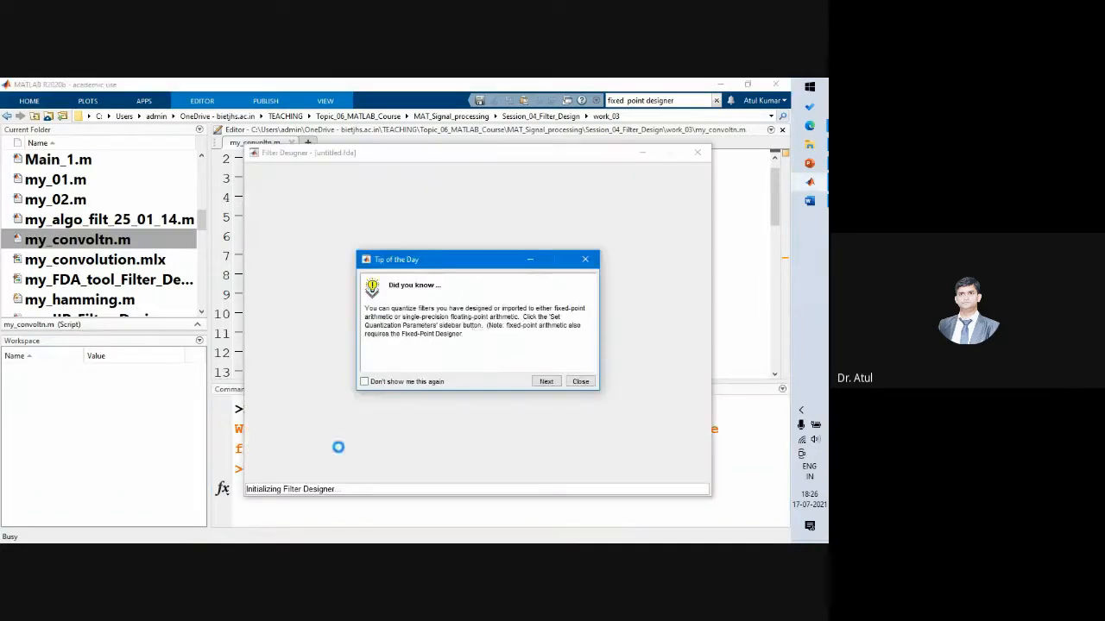
pyautogui.click(721, 443)
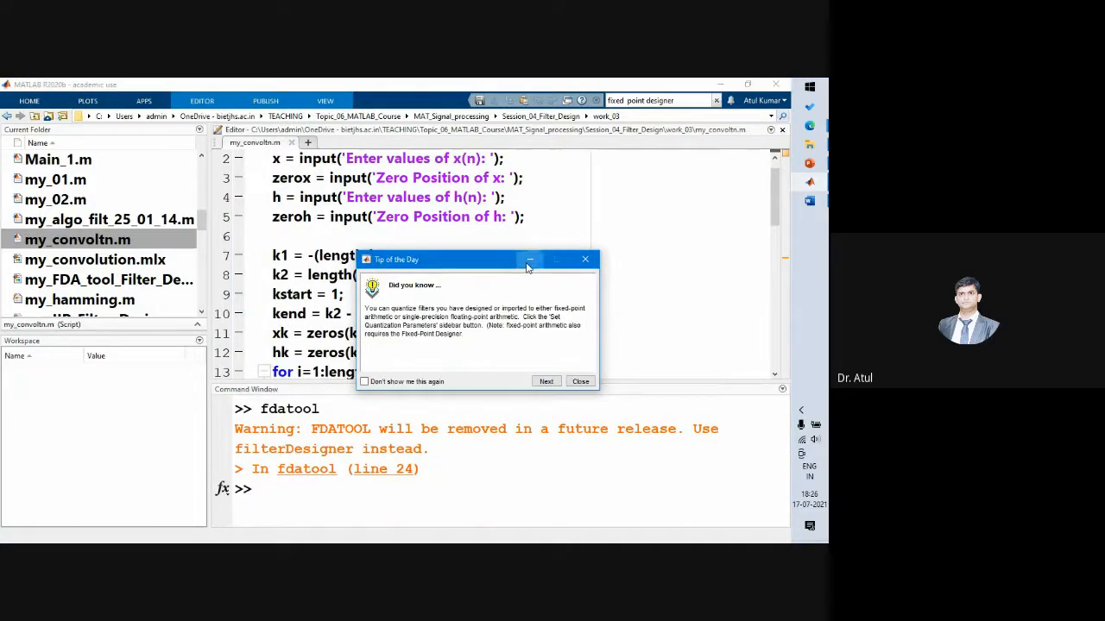
pyautogui.click(309, 442)
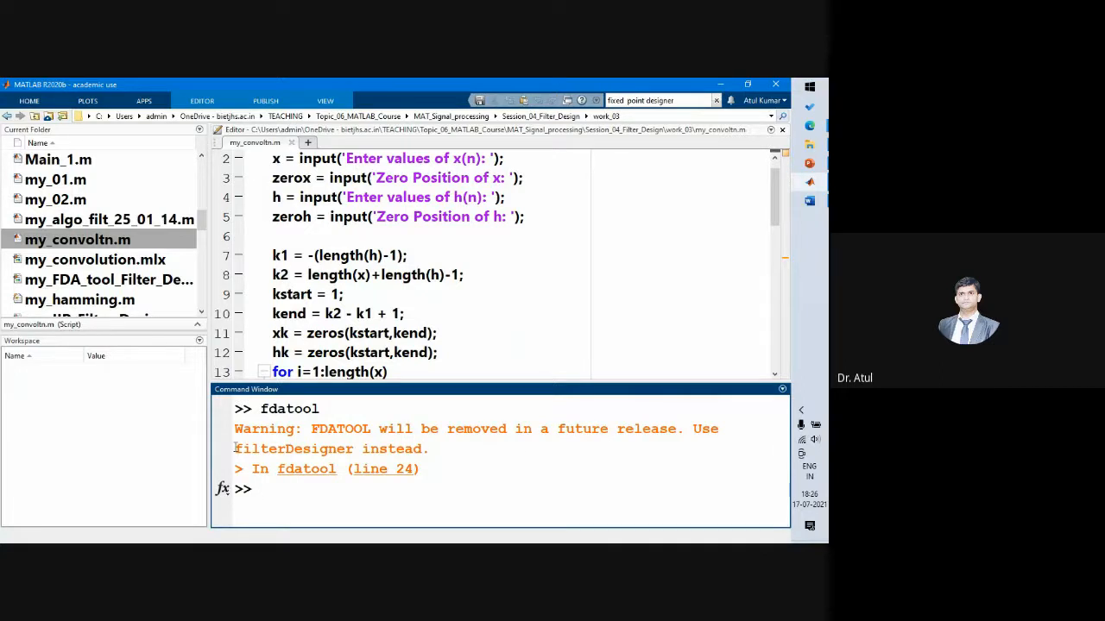
# Step: Close the open Filter Designer window and run the filterDesigner command by evaluating its name in the warning text
pyautogui.moveTo(235, 448); pyautogui.dragTo(354, 446)
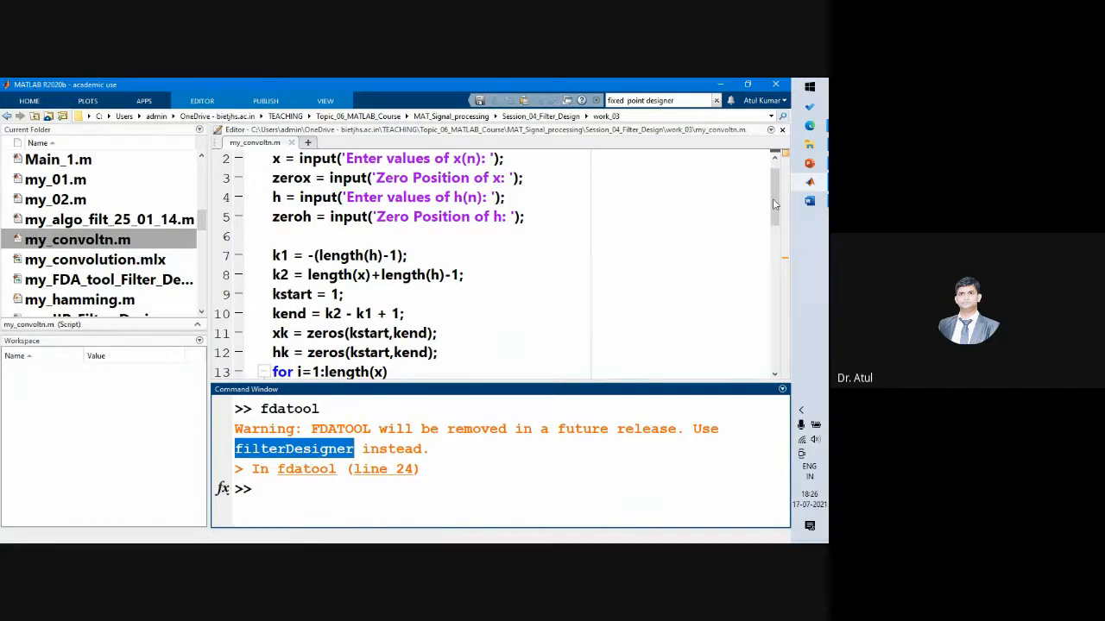
pyautogui.moveTo(813, 182)
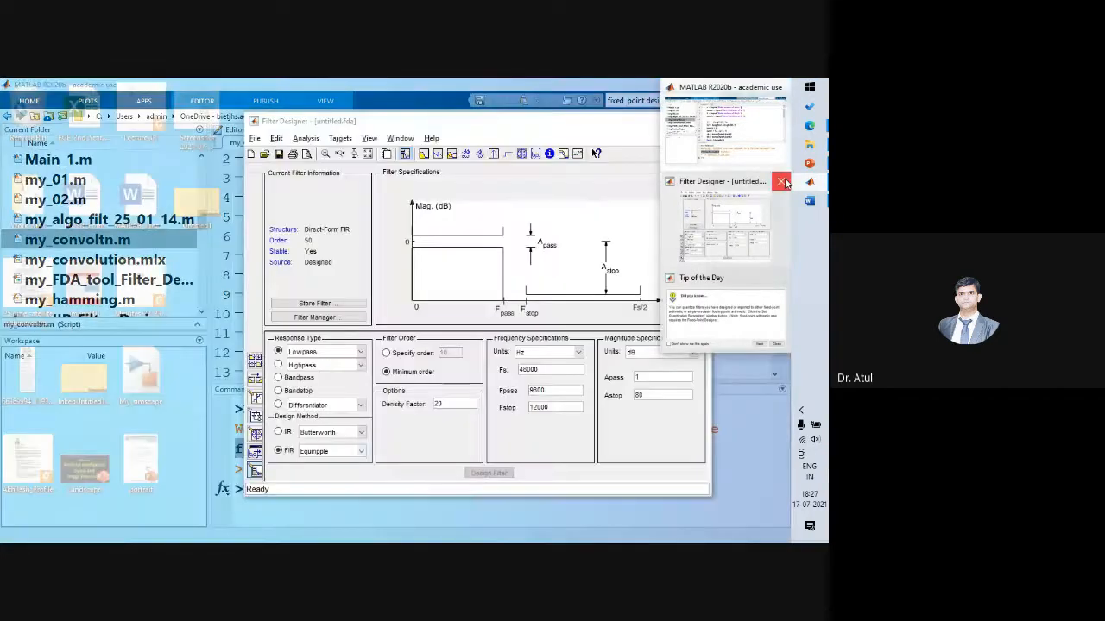
pyautogui.click(781, 182)
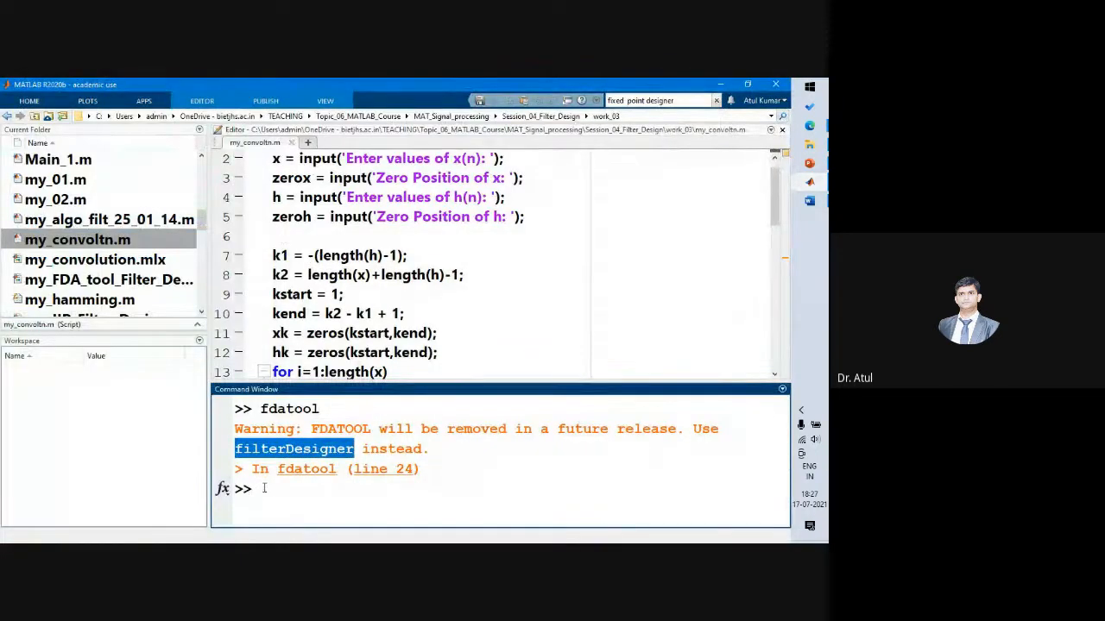
pyautogui.rightClick(269, 458)
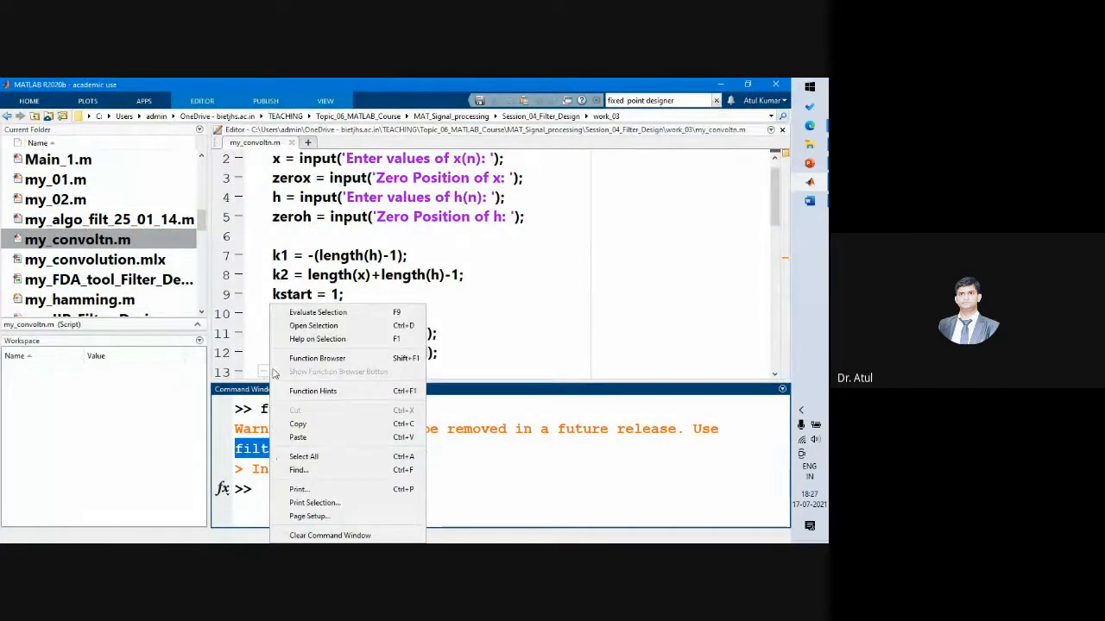
pyautogui.click(298, 320)
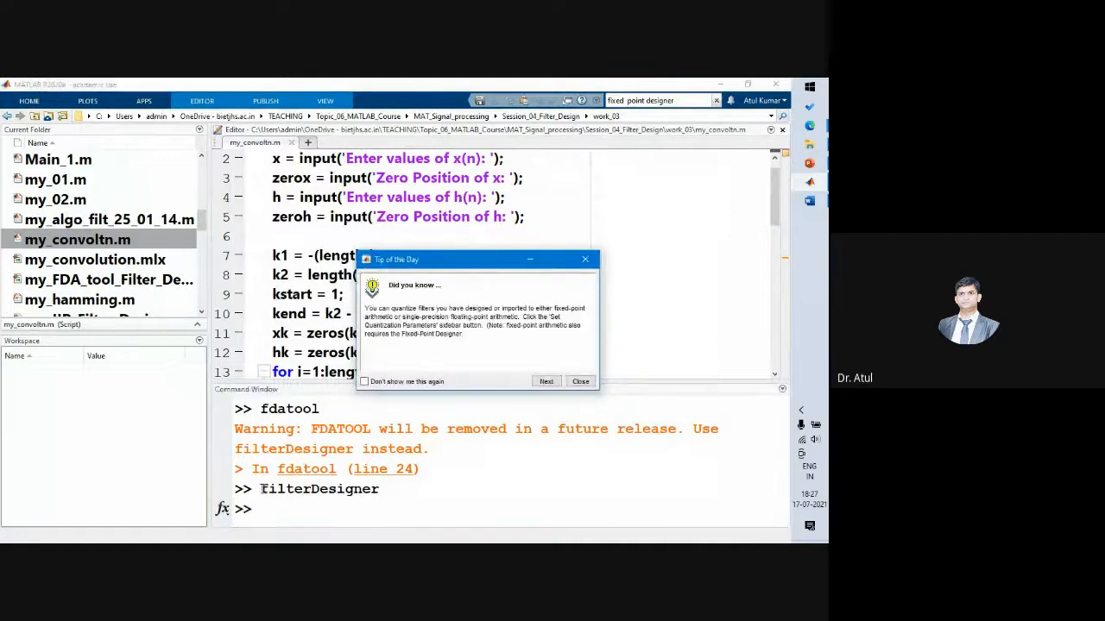
# Step: Highlight the executed filterDesigner command, then bring the Filter Designer window forward and close it
pyautogui.click(261, 488)
pyautogui.moveTo(261, 488); pyautogui.dragTo(381, 490)
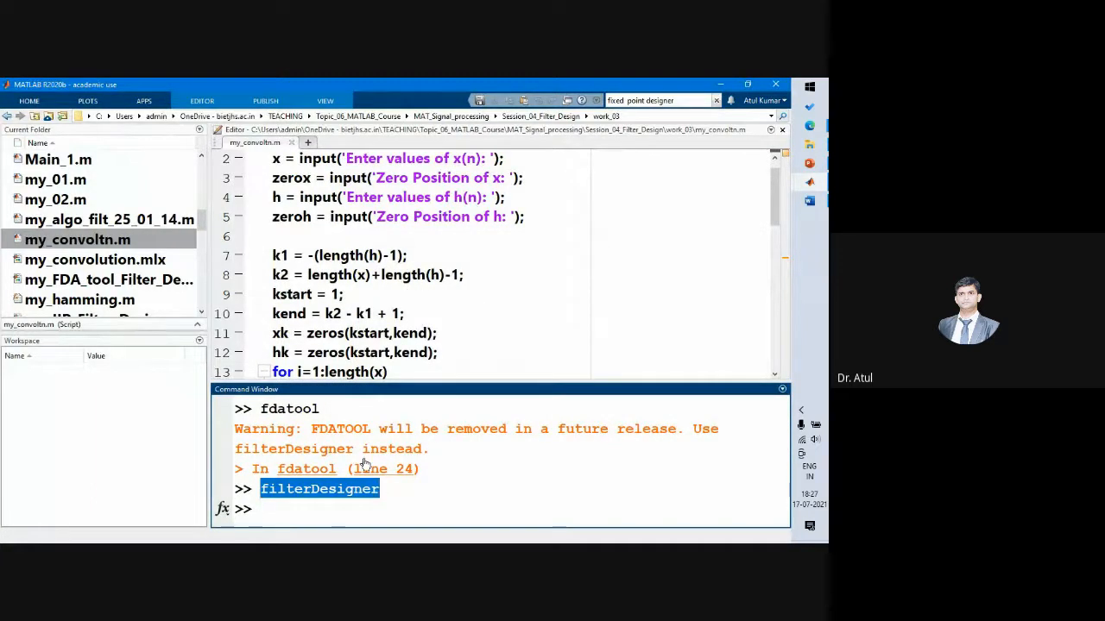
pyautogui.moveTo(810, 185)
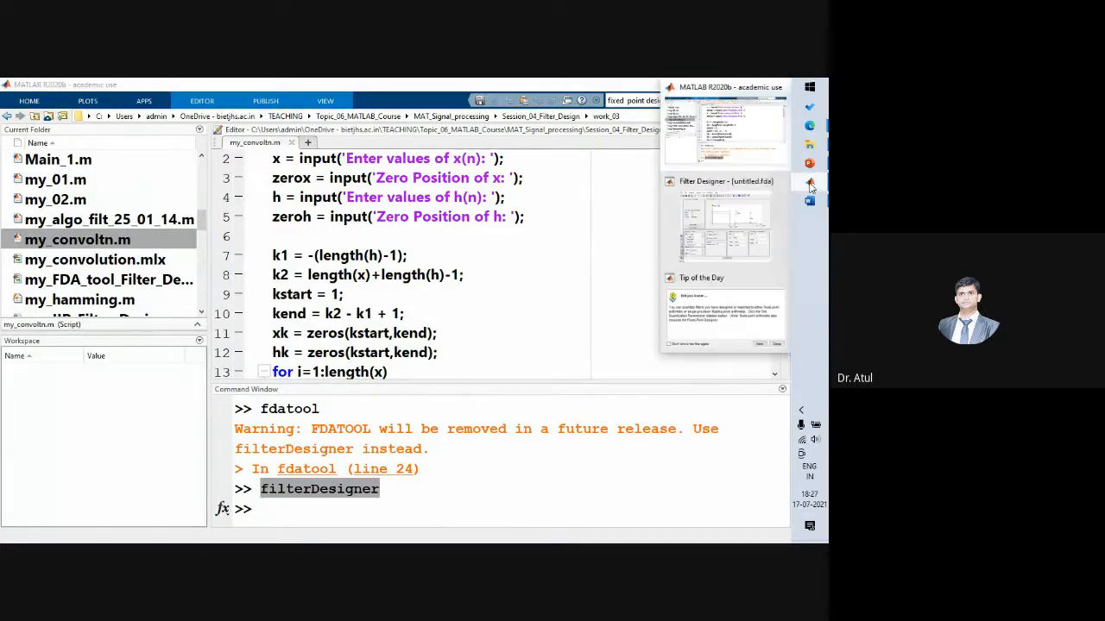
pyautogui.click(679, 220)
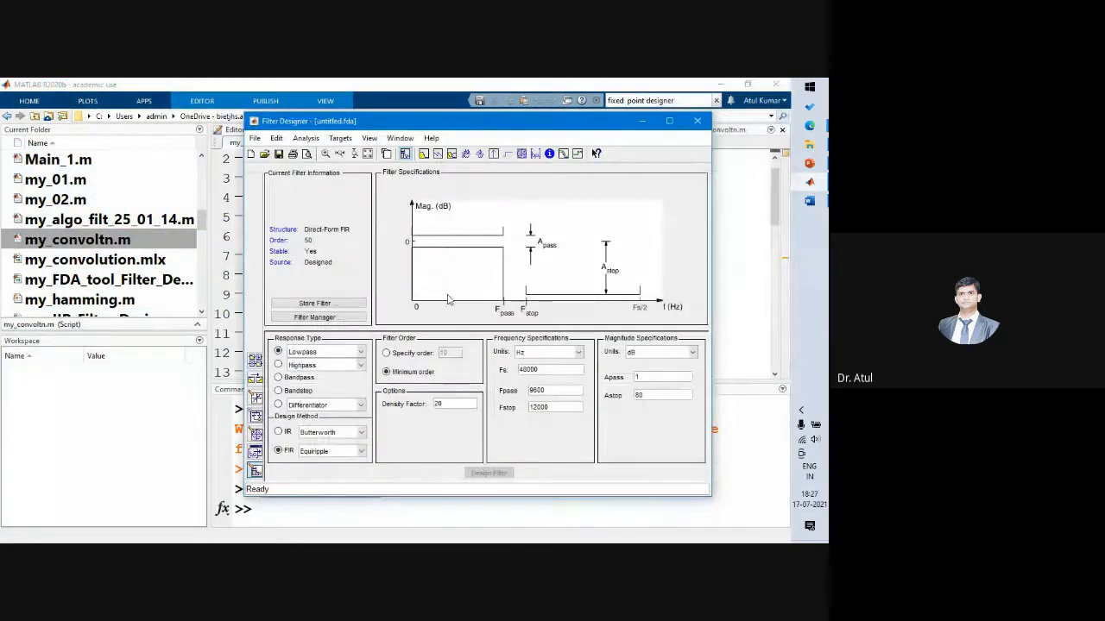
pyautogui.click(697, 122)
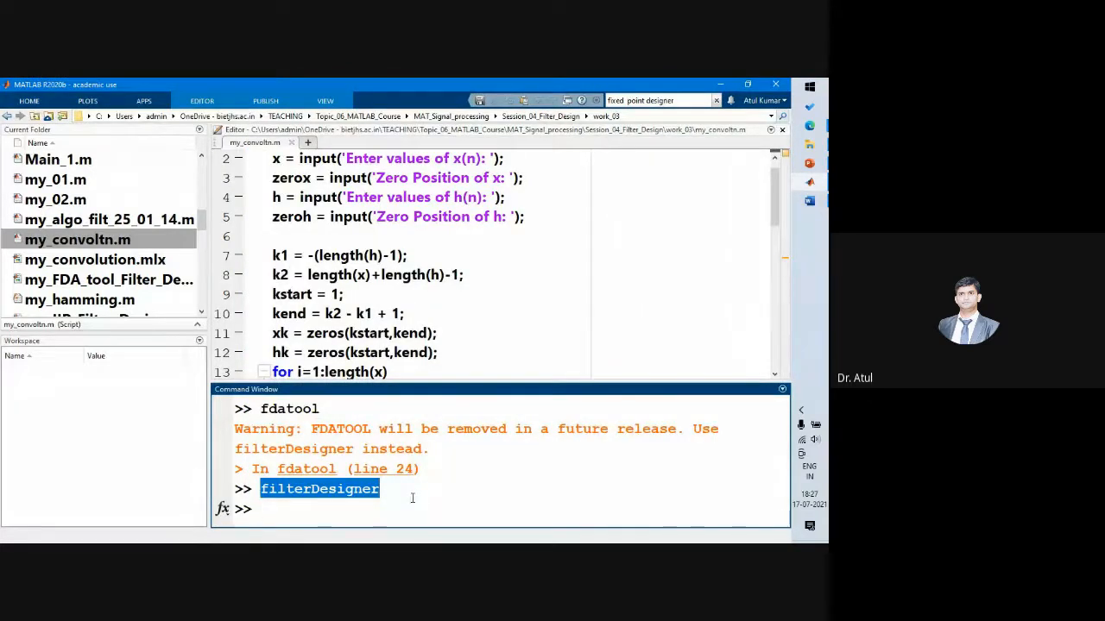
# Step: Run filterDesigner again from the command history and close the Tip of the Day, set not to show again
pyautogui.click(290, 506)
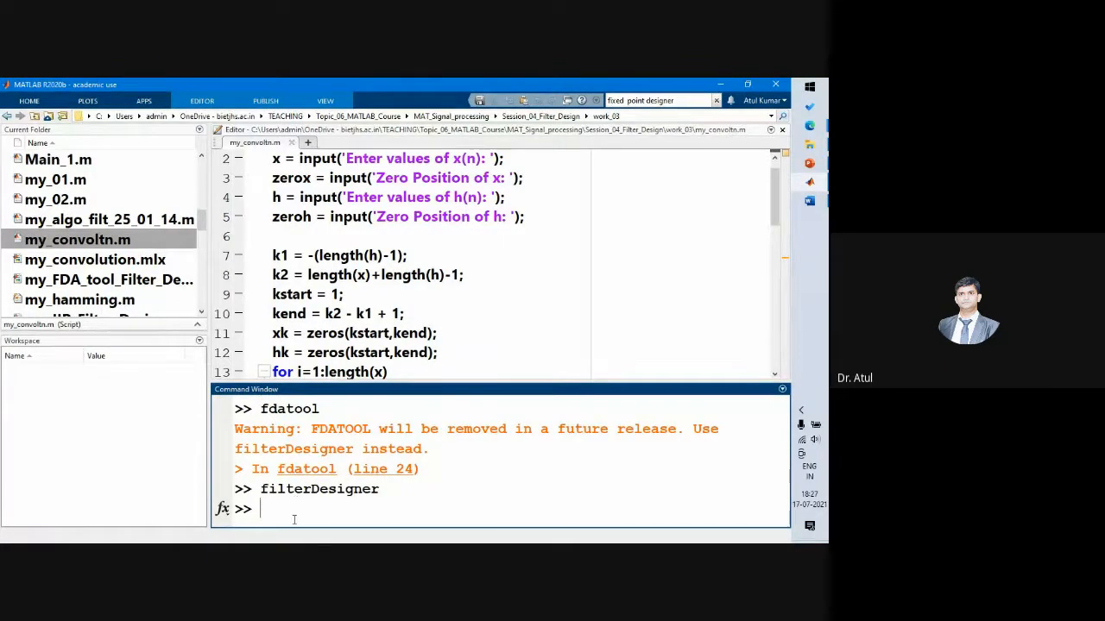
pyautogui.press('Up')
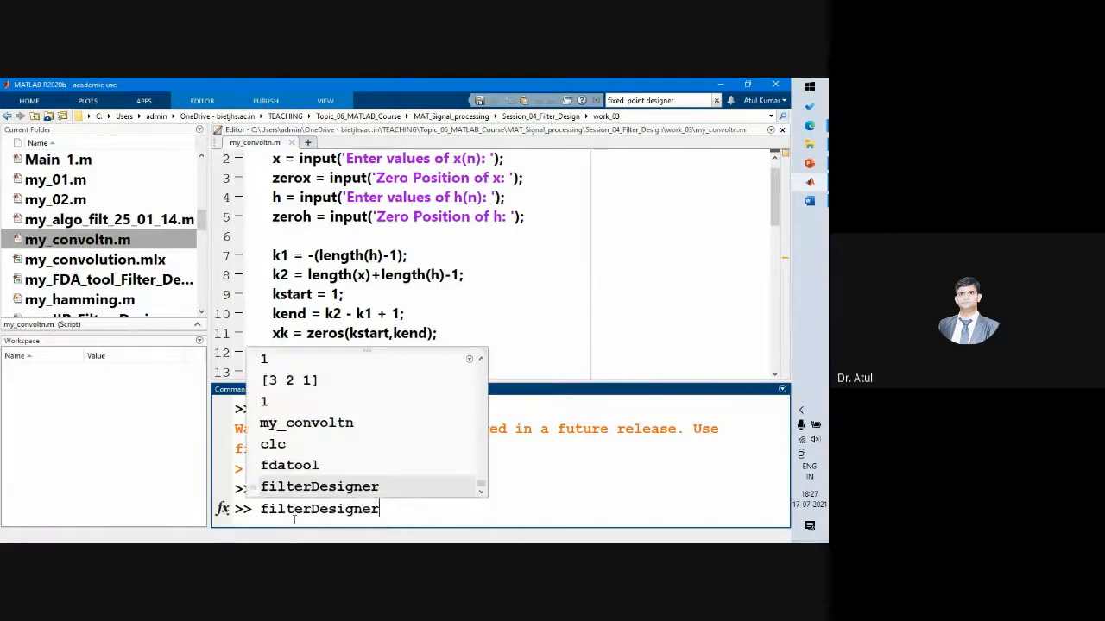
pyautogui.press('Return')
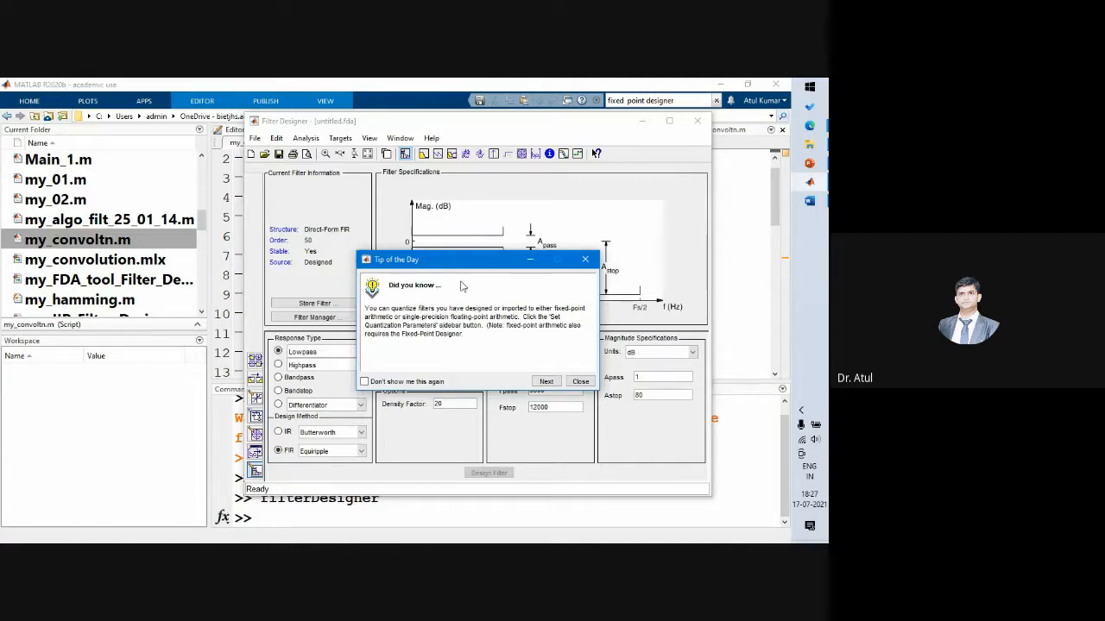
pyautogui.click(365, 385)
pyautogui.click(580, 381)
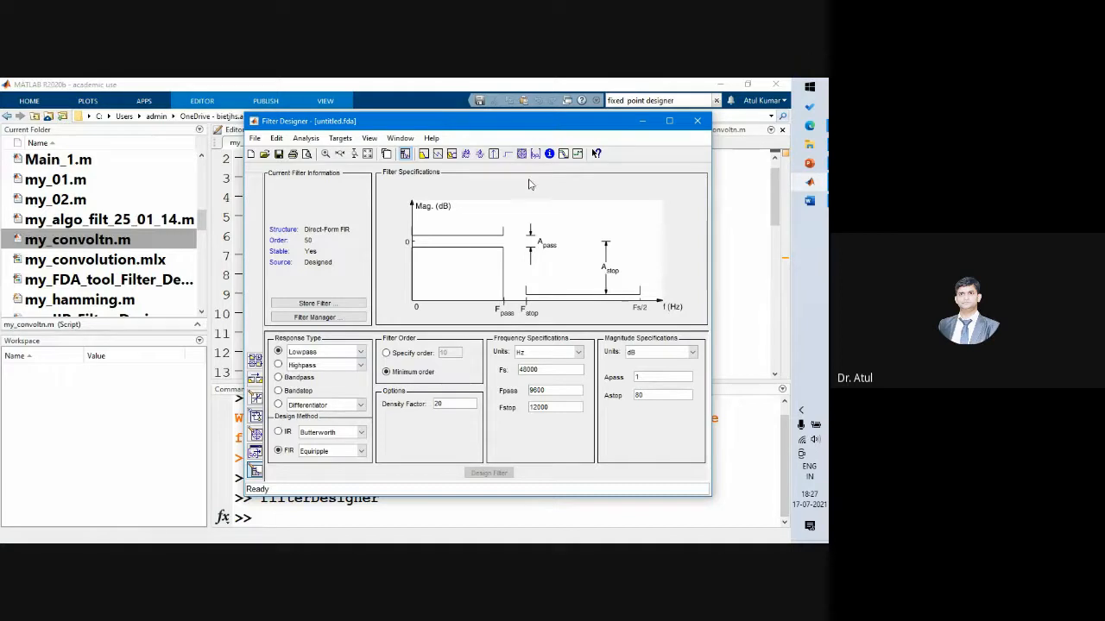
# Step: Close the my_convoltn.m script in the editor and bring the Filter Designer window back maximized
pyautogui.click(157, 419)
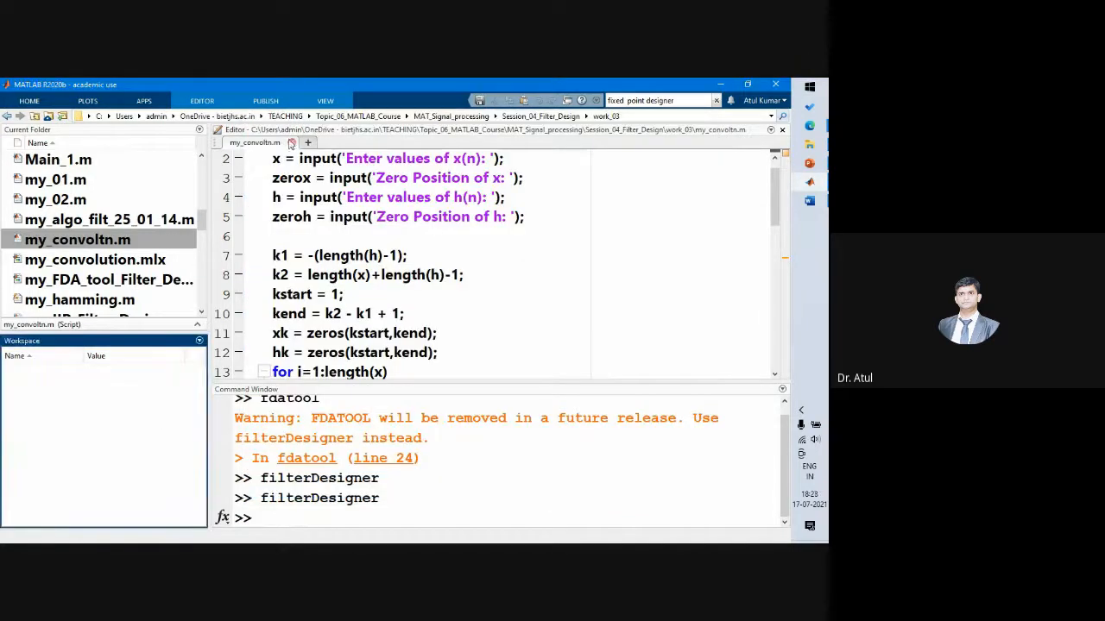
pyautogui.click(295, 142)
pyautogui.moveTo(809, 182)
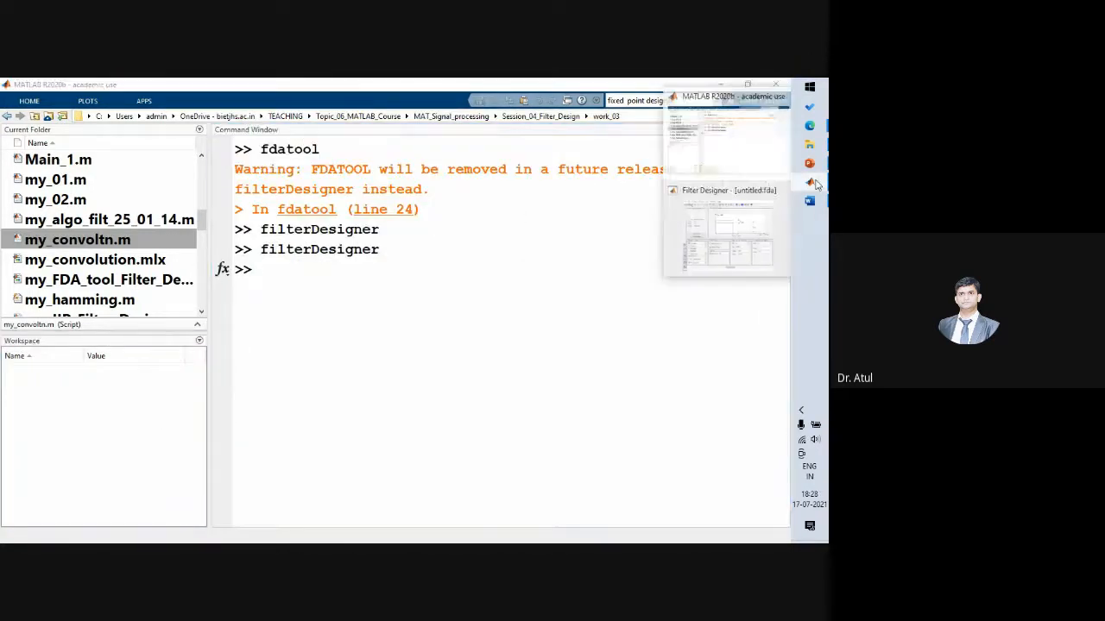
pyautogui.click(708, 235)
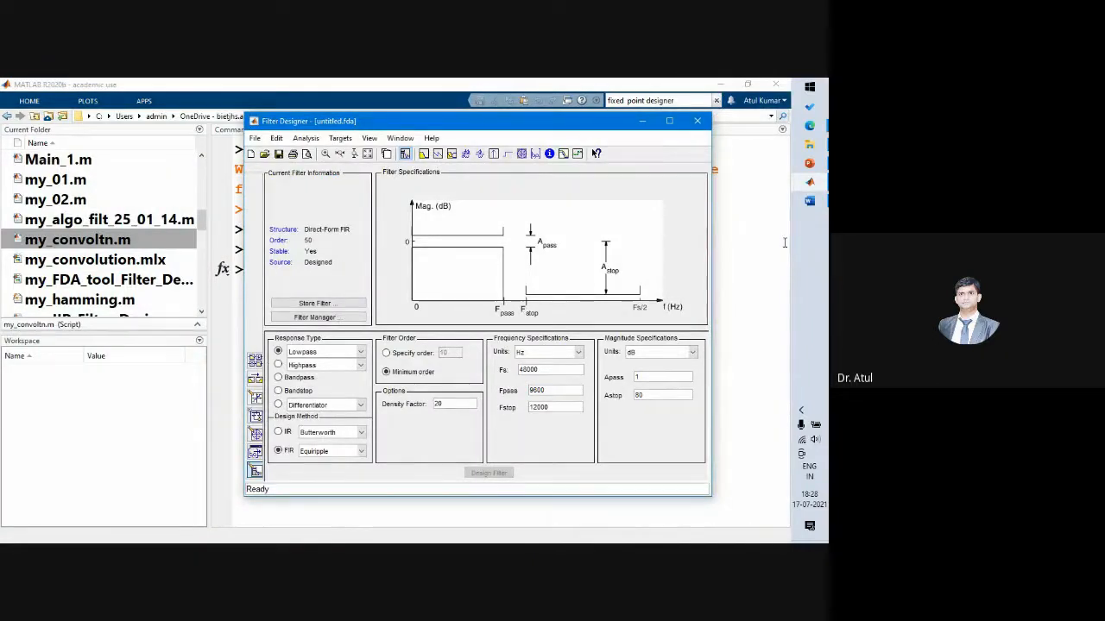
pyautogui.click(669, 121)
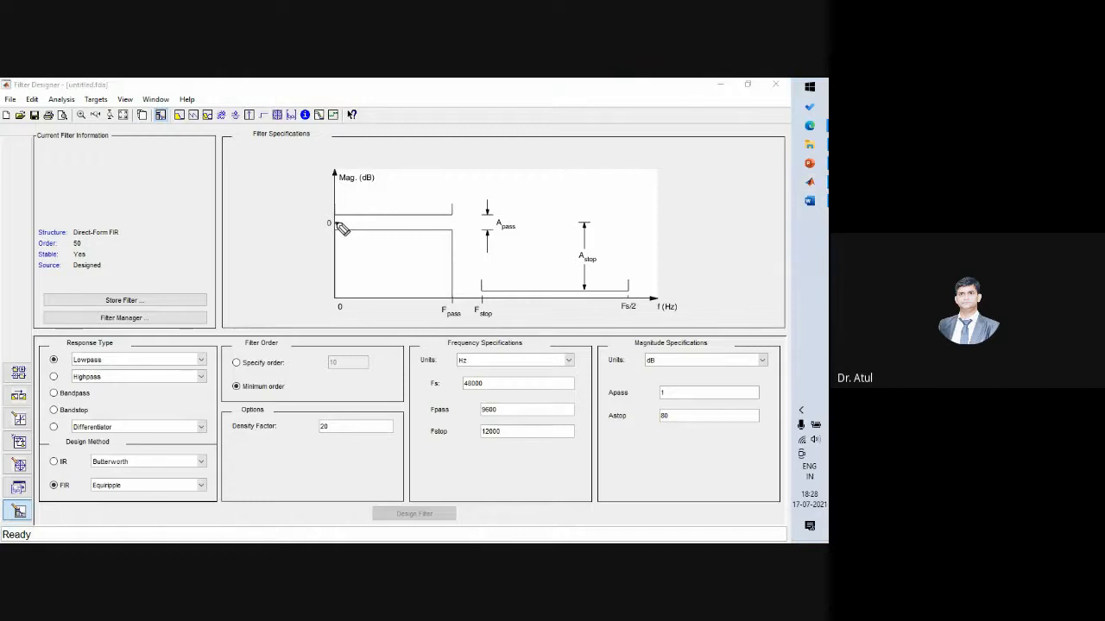
# Step: Sketch a rippled lowpass response over the filter specification plot, from the passband down through the transition band and along the stopband
pyautogui.moveTo(334, 223)
pyautogui.mouseDown()
pyautogui.moveTo(378, 216)
pyautogui.moveTo(415, 230)
pyautogui.moveTo(421, 218)
pyautogui.moveTo(432, 232)
pyautogui.moveTo(440, 217)
pyautogui.moveTo(451, 228)
pyautogui.mouseUp()
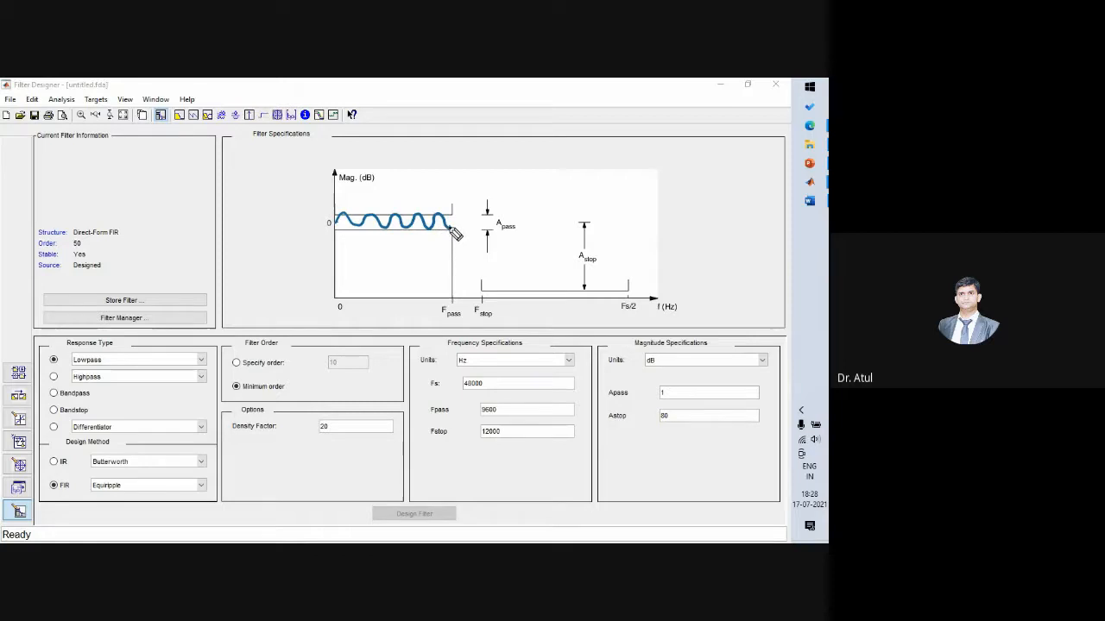
pyautogui.moveTo(454, 231)
pyautogui.mouseDown()
pyautogui.moveTo(473, 259)
pyautogui.moveTo(536, 293)
pyautogui.moveTo(605, 295)
pyautogui.moveTo(618, 285)
pyautogui.mouseUp()
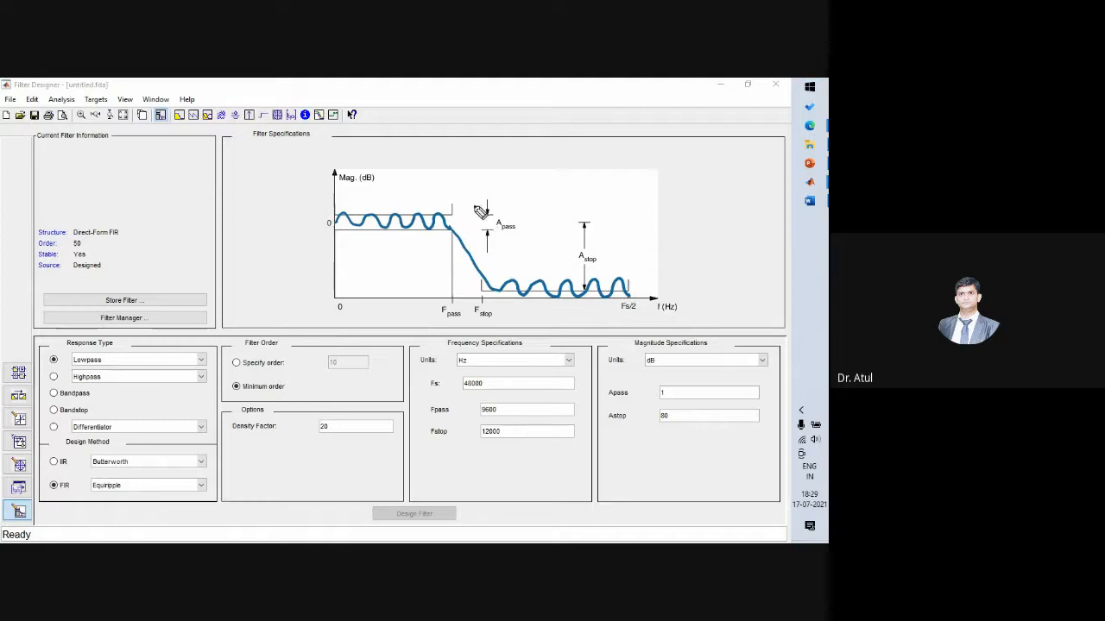
# Step: Annotate the filter specification plot with the unit dB beside Apass and Astop, adding an arrow and a tick at Apass
pyautogui.moveTo(521, 198); pyautogui.dragTo(510, 214)
pyautogui.moveTo(510, 207)
pyautogui.mouseDown()
pyautogui.moveTo(519, 211)
pyautogui.moveTo(533, 194)
pyautogui.moveTo(534, 208)
pyautogui.mouseUp()
pyautogui.moveTo(540, 194); pyautogui.dragTo(541, 209)
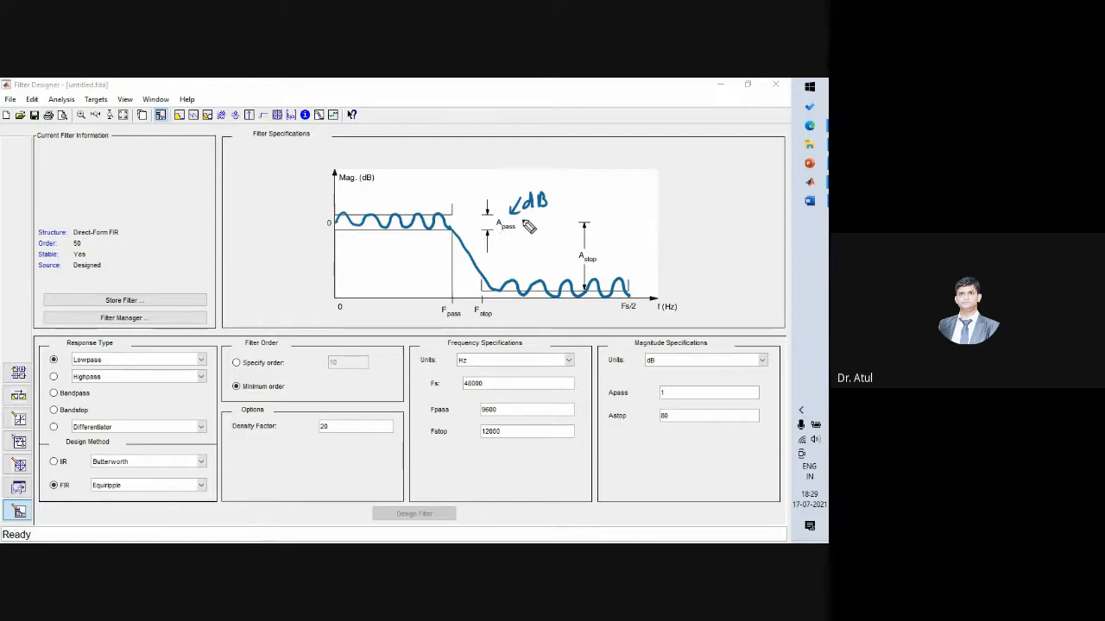
pyautogui.moveTo(521, 220); pyautogui.dragTo(534, 216)
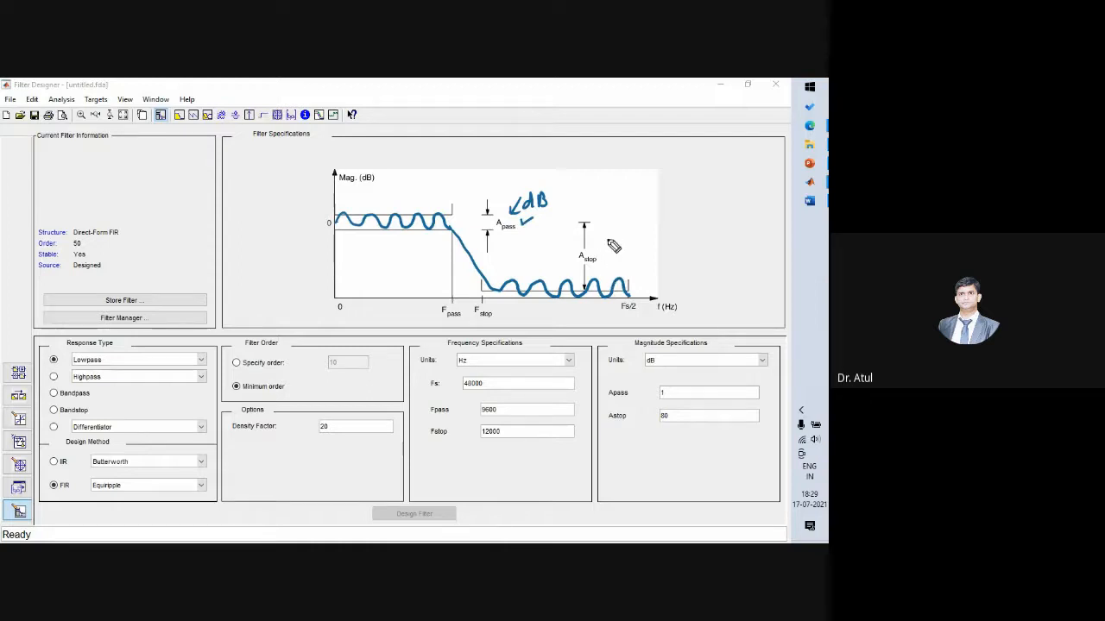
pyautogui.moveTo(609, 253); pyautogui.dragTo(623, 256)
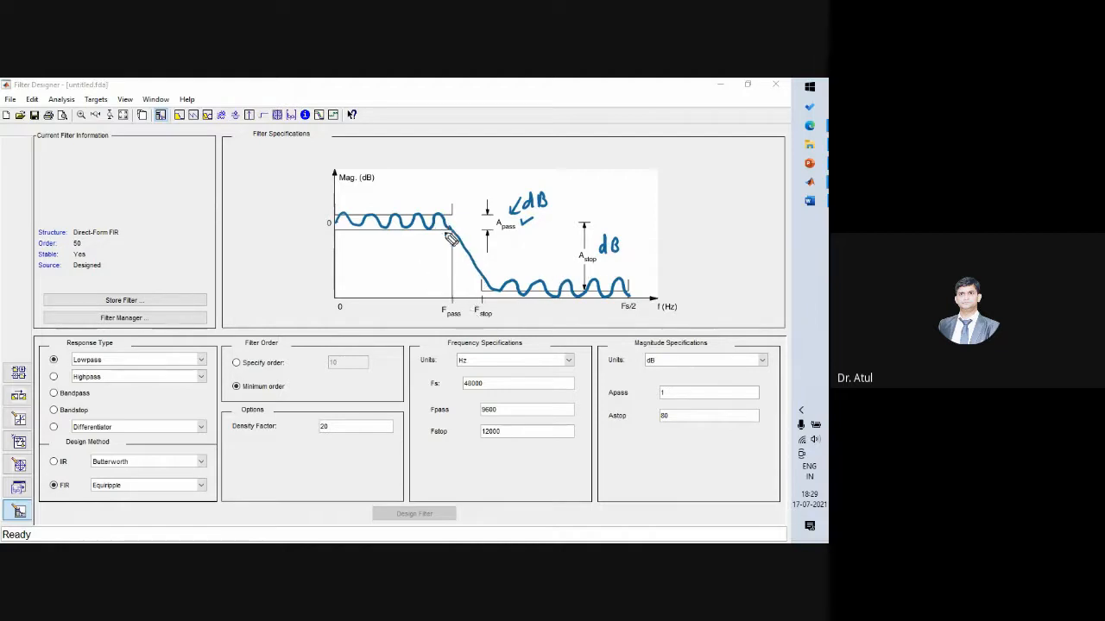
# Step: Cross-mark the passband and stopband edges on the response curve and label the regions "Pass Band" and "Stop band"
pyautogui.moveTo(443, 236); pyautogui.dragTo(456, 226)
pyautogui.moveTo(481, 292); pyautogui.dragTo(494, 281)
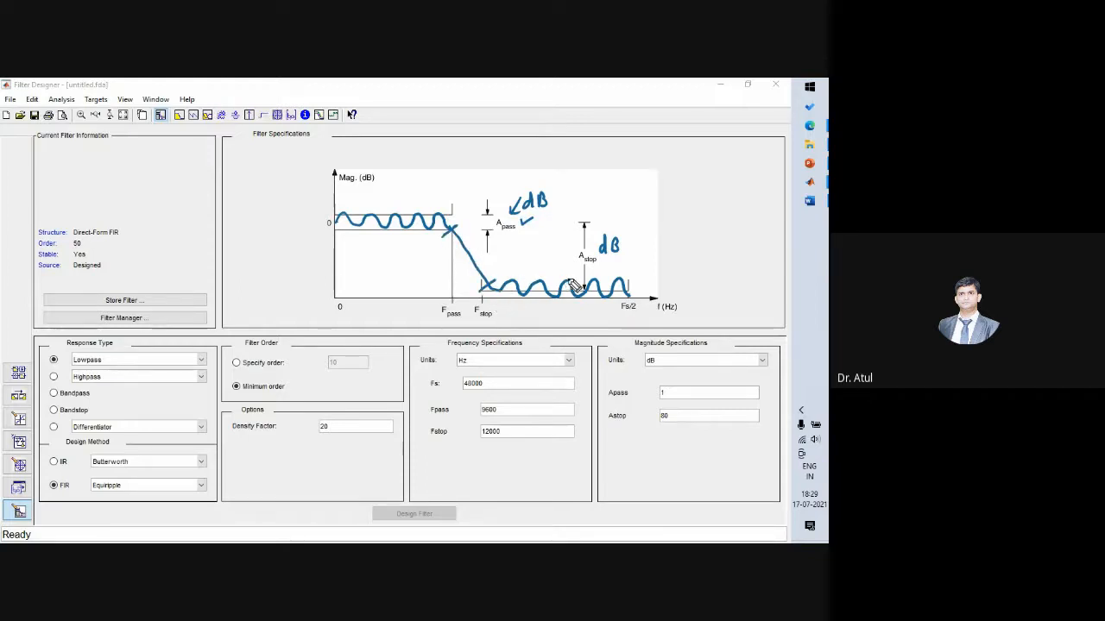
pyautogui.moveTo(361, 260)
pyautogui.mouseDown()
pyautogui.moveTo(395, 257)
pyautogui.moveTo(373, 285)
pyautogui.moveTo(404, 274)
pyautogui.mouseUp()
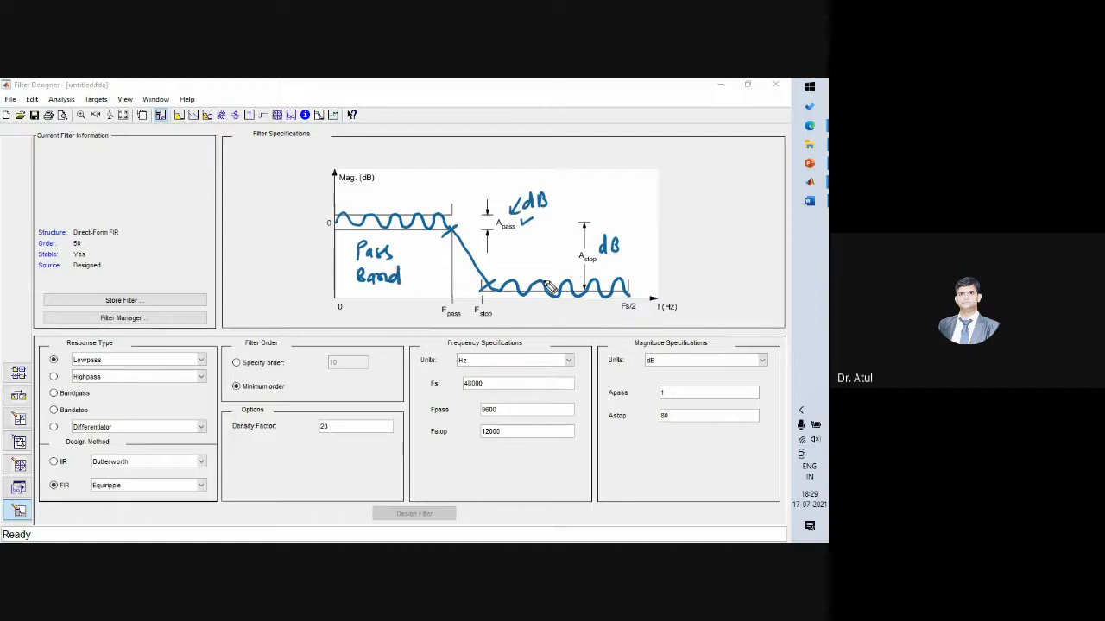
pyautogui.moveTo(526, 309); pyautogui.dragTo(611, 307)
# Step: Circle Fpass, Fstop and Fs/2 on the frequency axis, tick Fpass and double-underline Fs/2
pyautogui.moveTo(438, 312)
pyautogui.mouseDown()
pyautogui.moveTo(461, 304)
pyautogui.moveTo(467, 321)
pyautogui.moveTo(430, 319)
pyautogui.moveTo(441, 302)
pyautogui.moveTo(496, 309)
pyautogui.moveTo(481, 297)
pyautogui.mouseUp()
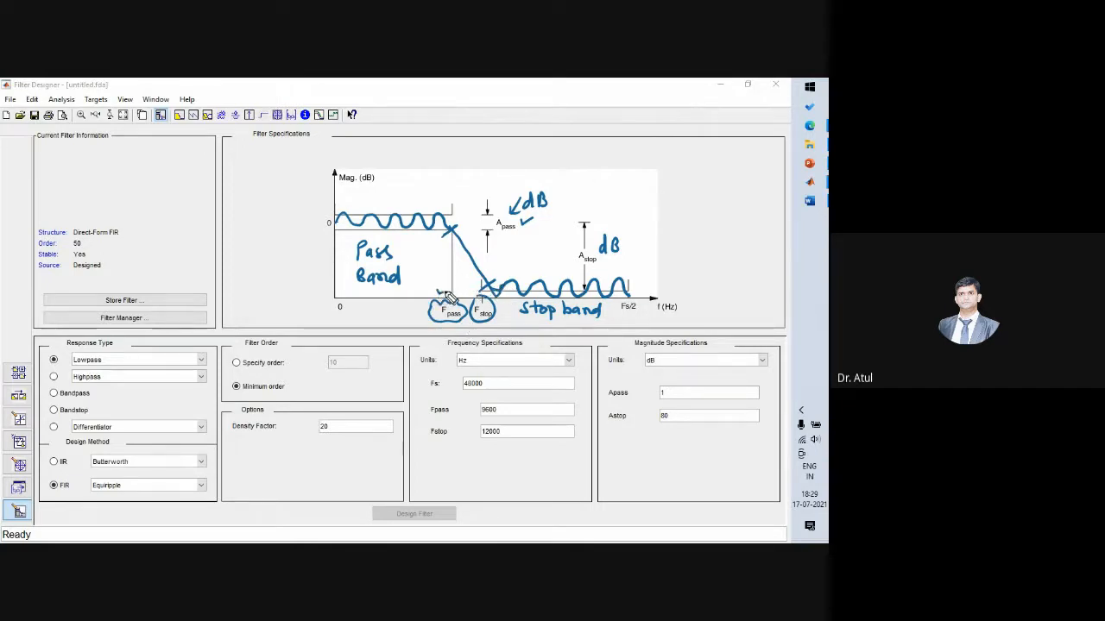
pyautogui.moveTo(445, 294); pyautogui.dragTo(488, 298)
pyautogui.moveTo(623, 320)
pyautogui.mouseDown()
pyautogui.moveTo(616, 305)
pyautogui.moveTo(639, 297)
pyautogui.moveTo(650, 311)
pyautogui.moveTo(627, 322)
pyautogui.mouseUp()
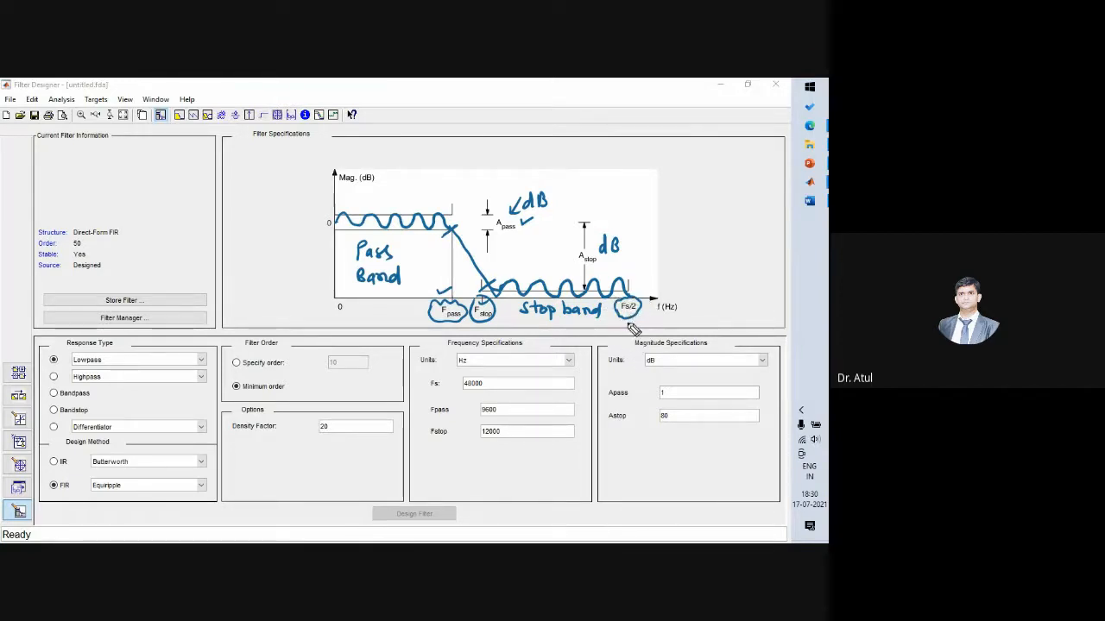
pyautogui.moveTo(618, 324); pyautogui.dragTo(644, 325)
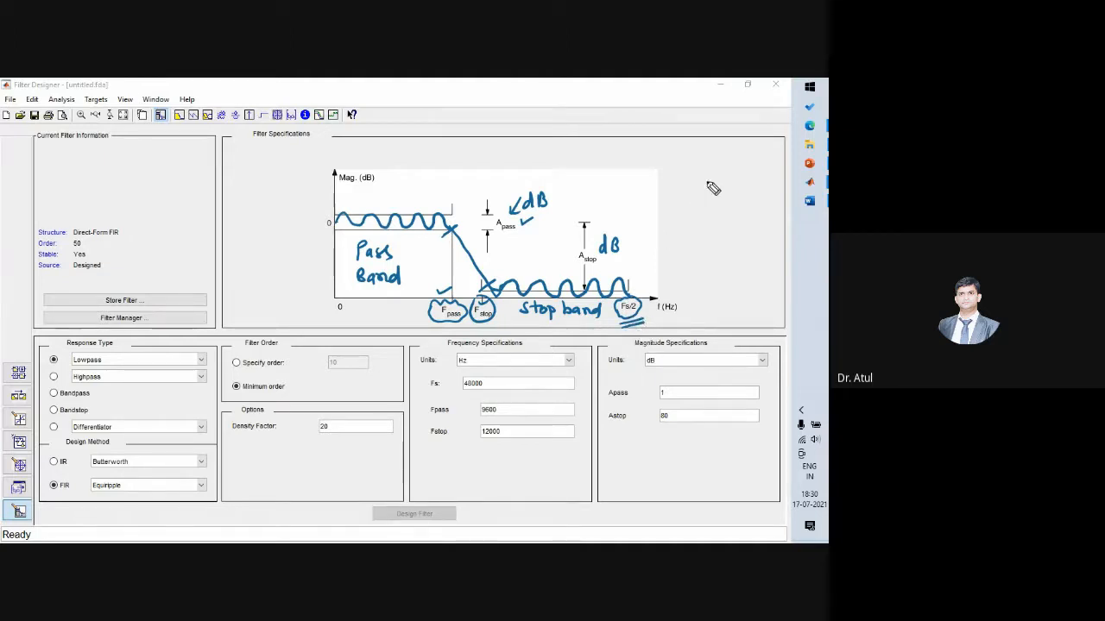
# Step: Write fs = 1000 Hz and fc = 250 Hz beside the plot and mark the cutoff point midway on the transition slope
pyautogui.moveTo(701, 161)
pyautogui.mouseDown()
pyautogui.moveTo(692, 184)
pyautogui.moveTo(701, 172)
pyautogui.moveTo(704, 183)
pyautogui.moveTo(723, 173)
pyautogui.mouseUp()
pyautogui.moveTo(713, 178)
pyautogui.mouseDown()
pyautogui.moveTo(755, 174)
pyautogui.moveTo(786, 186)
pyautogui.mouseUp()
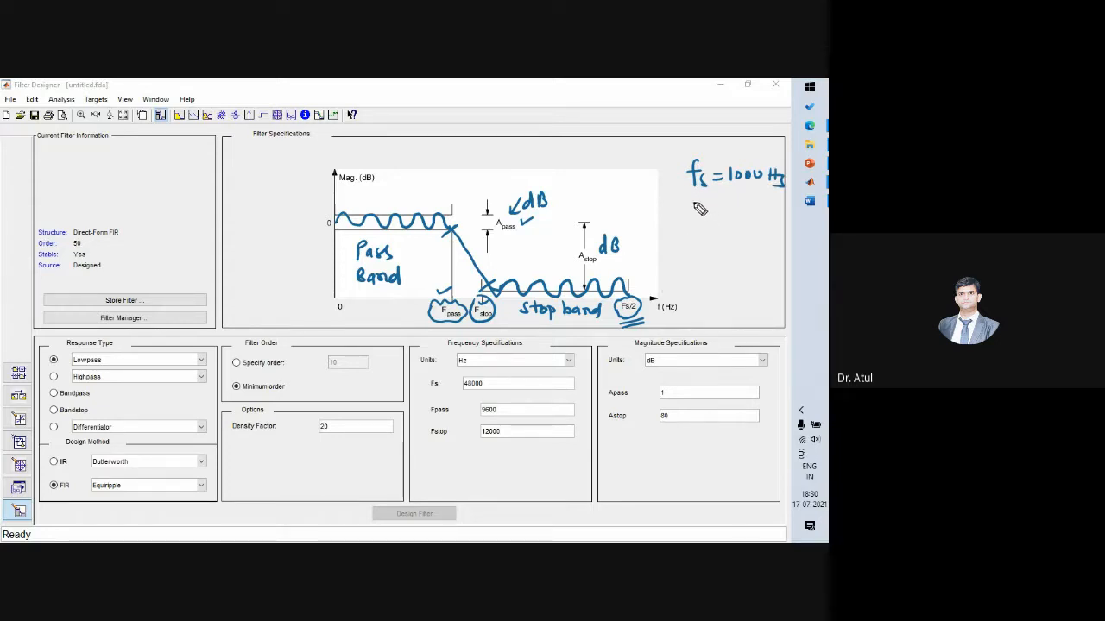
pyautogui.moveTo(694, 203)
pyautogui.mouseDown()
pyautogui.moveTo(696, 224)
pyautogui.moveTo(702, 213)
pyautogui.mouseUp()
pyautogui.moveTo(463, 257); pyautogui.dragTo(473, 252)
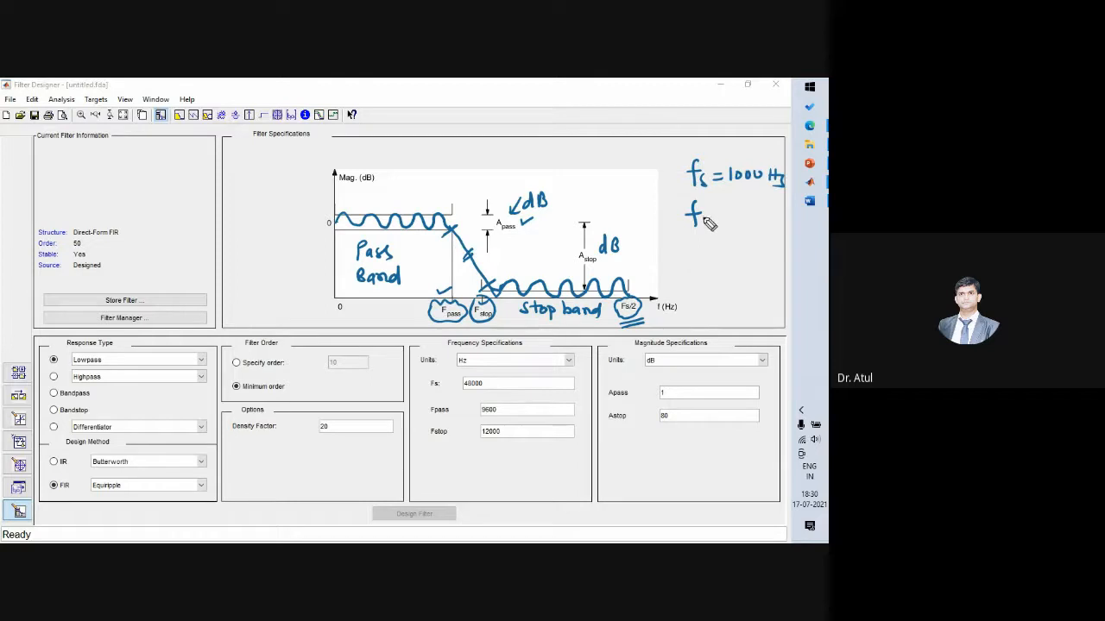
pyautogui.moveTo(709, 217)
pyautogui.mouseDown()
pyautogui.moveTo(710, 228)
pyautogui.moveTo(722, 216)
pyautogui.mouseUp()
pyautogui.moveTo(712, 222); pyautogui.dragTo(737, 226)
pyautogui.moveTo(740, 215); pyautogui.dragTo(770, 233)
# Step: Write fp = 200 Hz and fs = 300 Hz below the cutoff frequency and underline fc
pyautogui.moveTo(700, 247)
pyautogui.mouseDown()
pyautogui.moveTo(693, 259)
pyautogui.moveTo(707, 261)
pyautogui.mouseUp()
pyautogui.moveTo(718, 263)
pyautogui.mouseDown()
pyautogui.moveTo(771, 264)
pyautogui.moveTo(774, 274)
pyautogui.moveTo(701, 305)
pyautogui.moveTo(768, 298)
pyautogui.mouseUp()
pyautogui.moveTo(767, 299); pyautogui.dragTo(767, 308)
pyautogui.moveTo(685, 234); pyautogui.dragTo(700, 237)
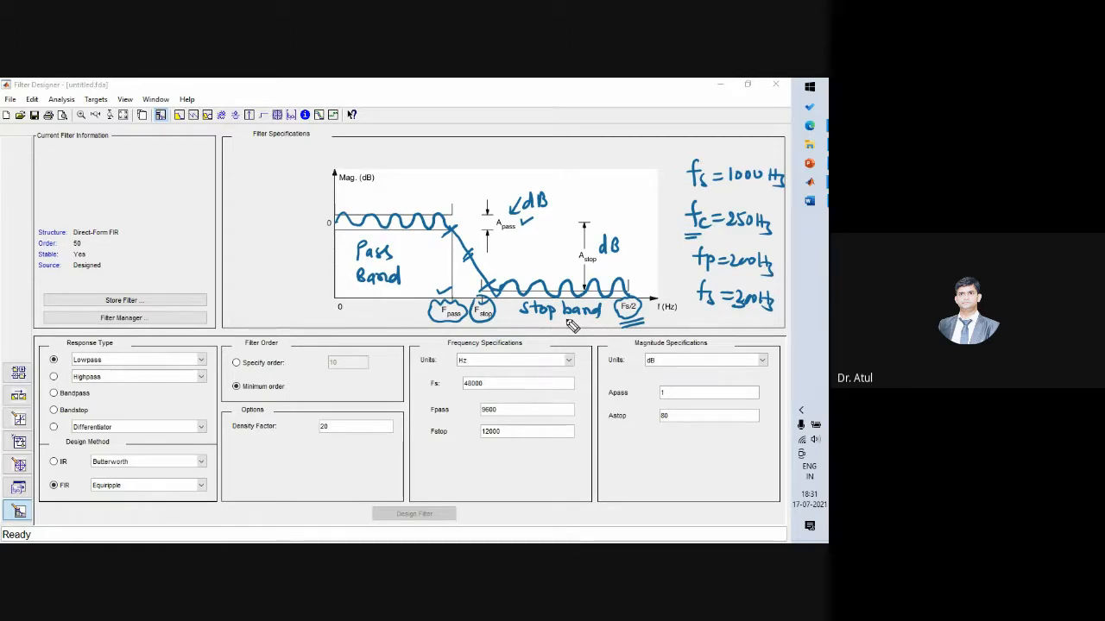
# Step: Clear all ink and annotate the magnitude, phase, and combined magnitude-and-phase response tools with arrows and handwritten labels
pyautogui.press('e')
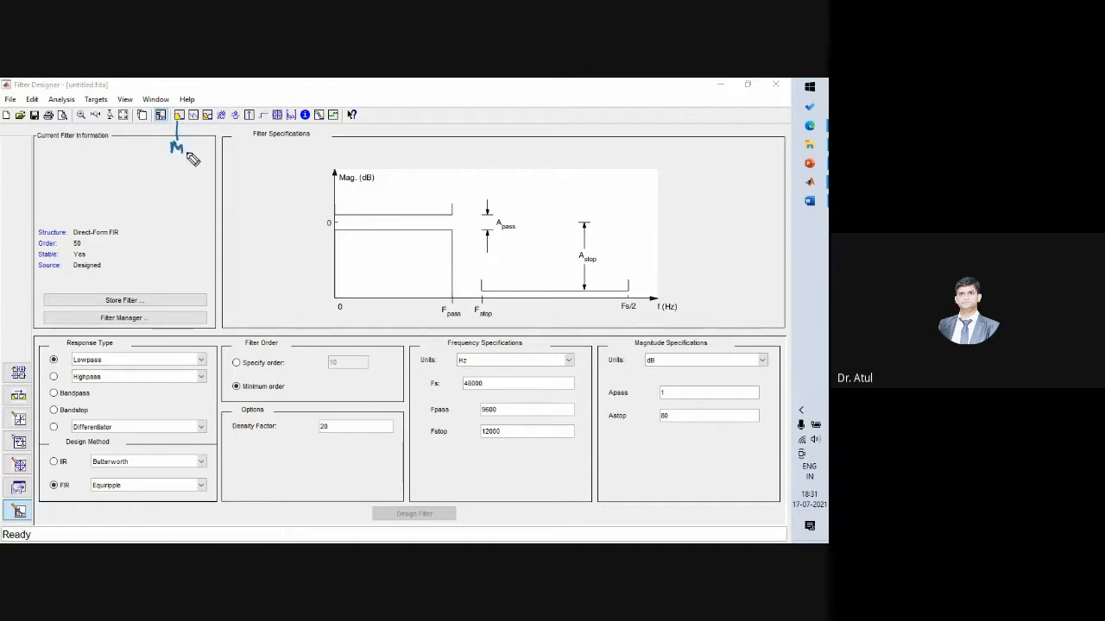
pyautogui.moveTo(191, 158); pyautogui.dragTo(199, 173)
pyautogui.moveTo(197, 123); pyautogui.dragTo(218, 154)
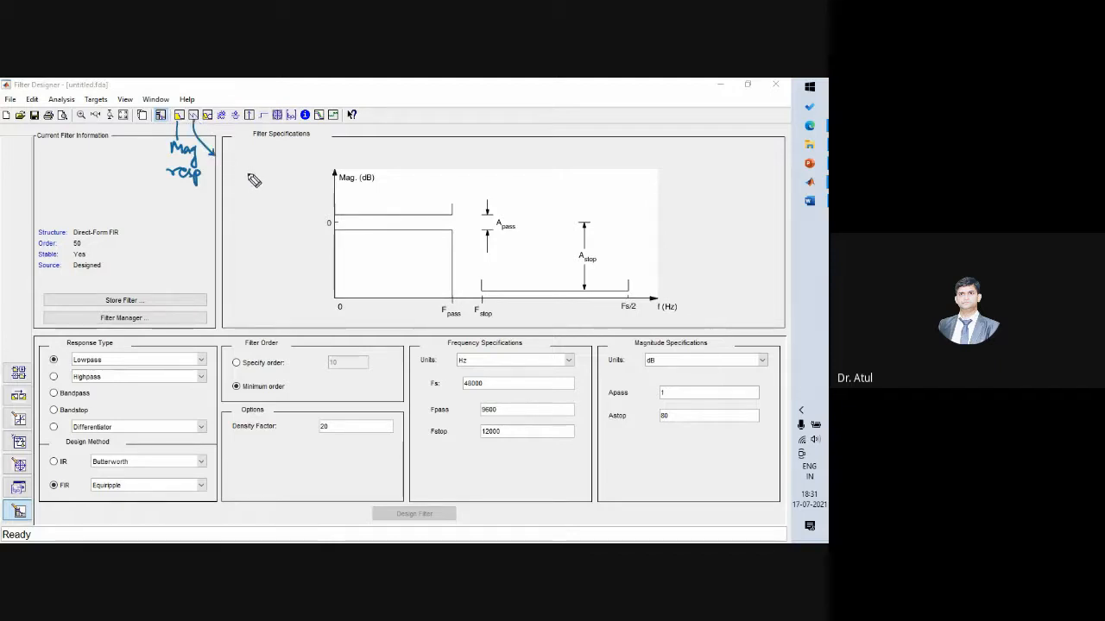
pyautogui.moveTo(222, 155); pyautogui.dragTo(257, 161)
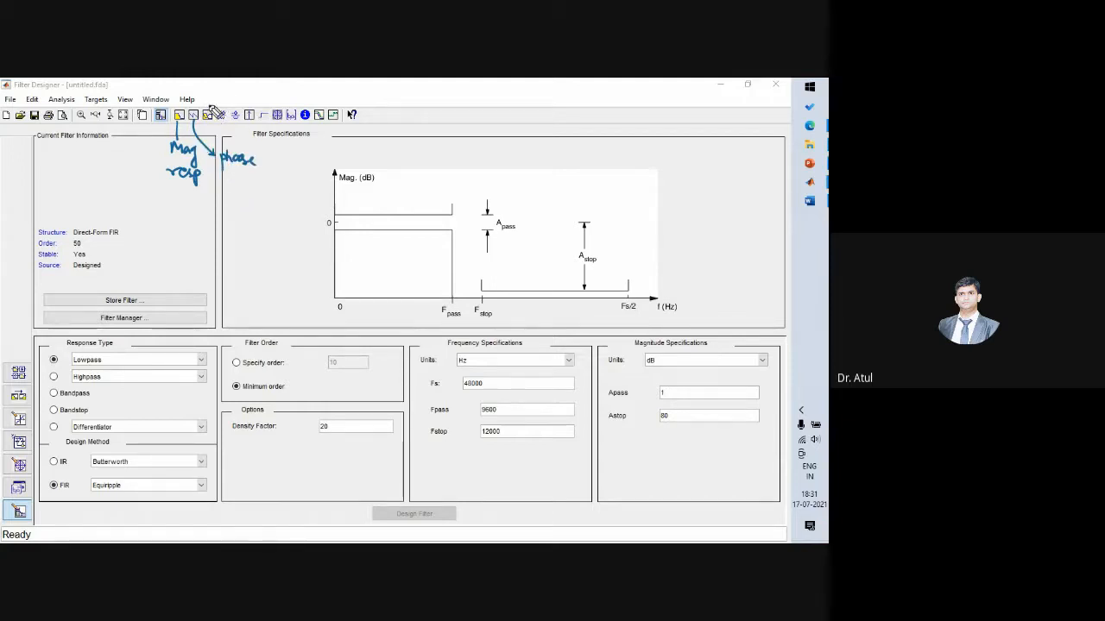
pyautogui.moveTo(211, 109)
pyautogui.mouseDown()
pyautogui.moveTo(231, 86)
pyautogui.moveTo(308, 98)
pyautogui.mouseUp()
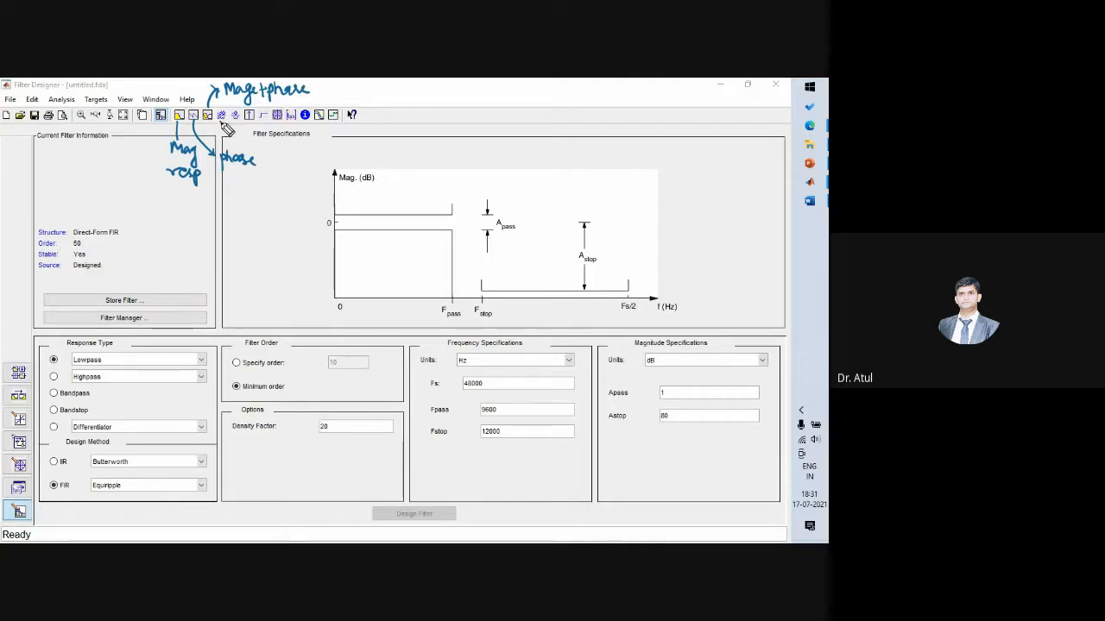
# Step: Add arrows and handwritten labels for the group delay, phase delay and impulse response tools
pyautogui.moveTo(226, 127)
pyautogui.mouseDown()
pyautogui.moveTo(279, 164)
pyautogui.moveTo(320, 147)
pyautogui.mouseUp()
pyautogui.moveTo(331, 149)
pyautogui.mouseDown()
pyautogui.moveTo(357, 148)
pyautogui.moveTo(349, 145)
pyautogui.mouseUp()
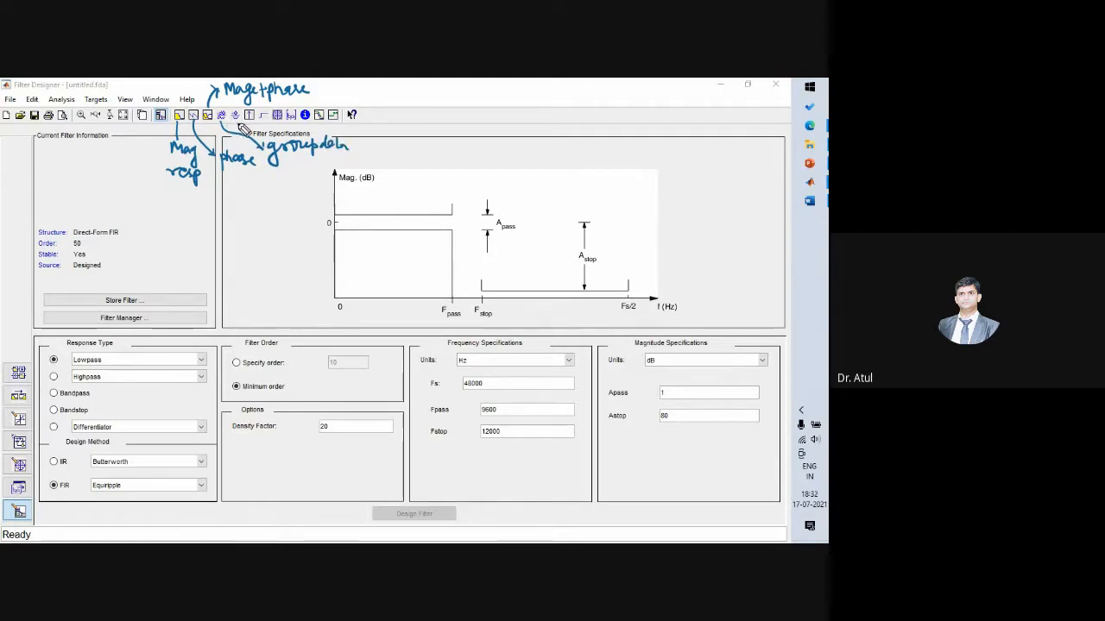
pyautogui.moveTo(243, 131)
pyautogui.mouseDown()
pyautogui.moveTo(281, 138)
pyautogui.moveTo(319, 96)
pyautogui.moveTo(354, 103)
pyautogui.moveTo(368, 86)
pyautogui.mouseUp()
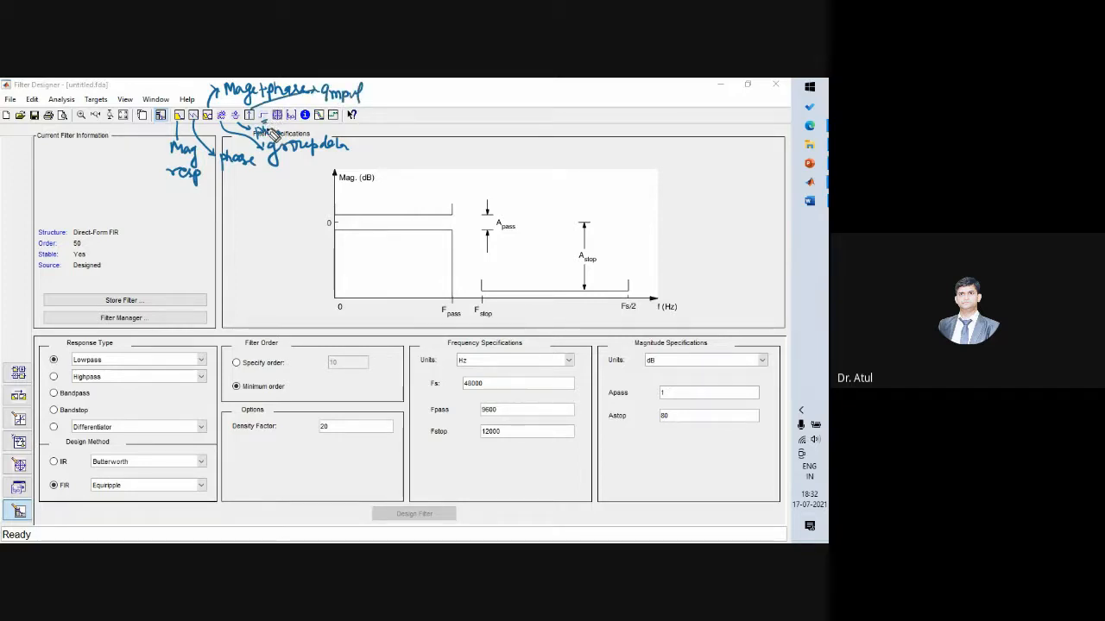
# Step: Label the pole-zero, filter info and noise analysis tools by hand, and clear all the ink
pyautogui.moveTo(270, 131); pyautogui.dragTo(426, 145)
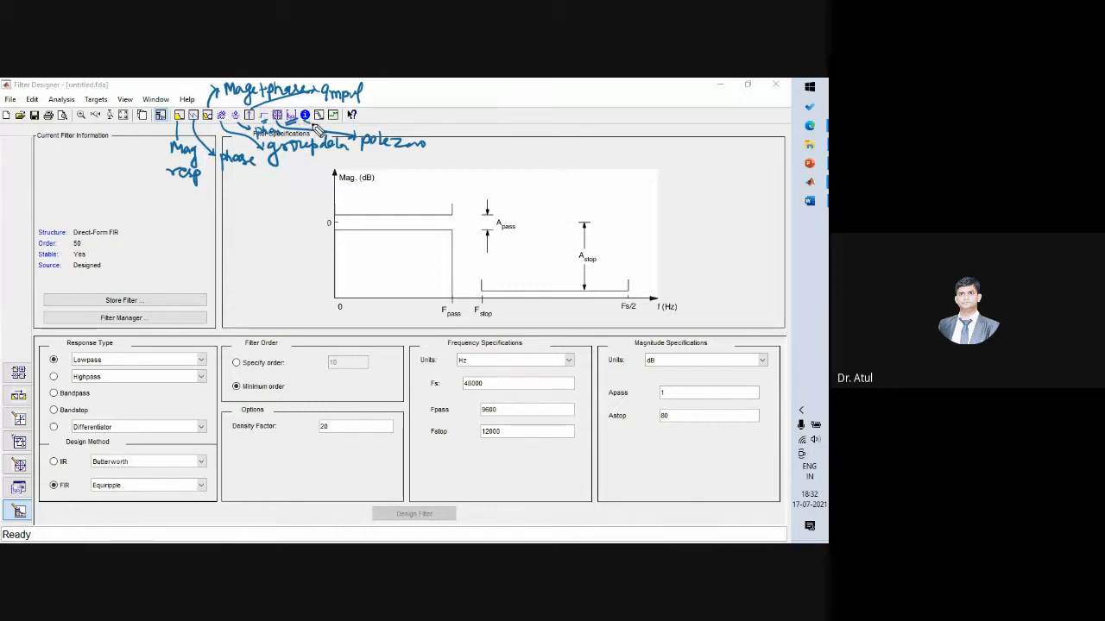
pyautogui.moveTo(317, 128); pyautogui.dragTo(473, 125)
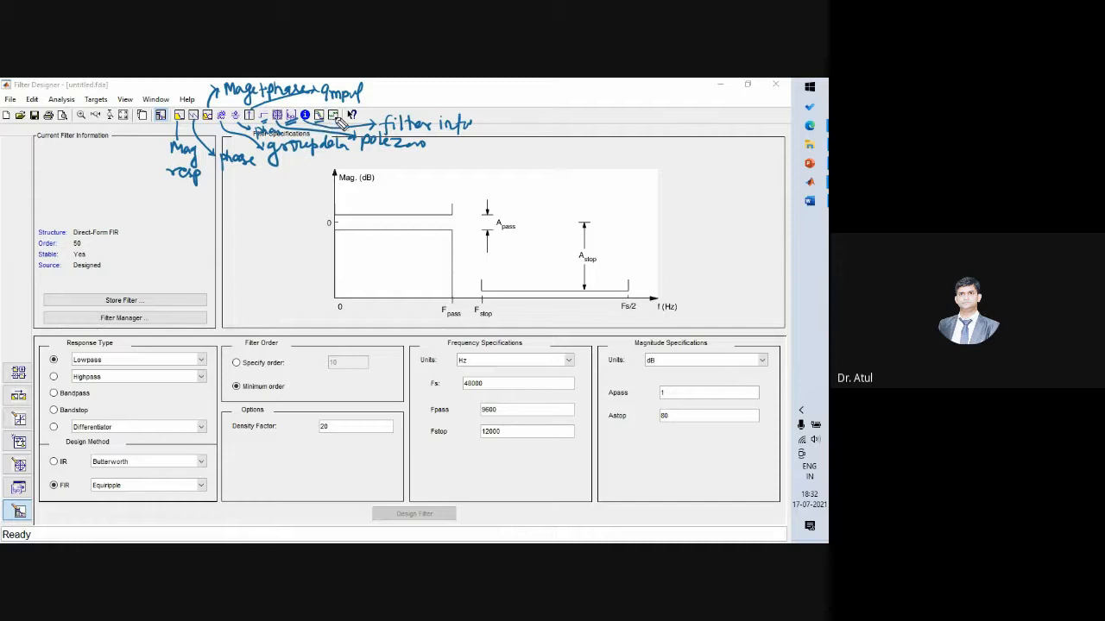
pyautogui.moveTo(337, 117)
pyautogui.mouseDown()
pyautogui.moveTo(390, 98)
pyautogui.moveTo(399, 108)
pyautogui.moveTo(487, 102)
pyautogui.mouseUp()
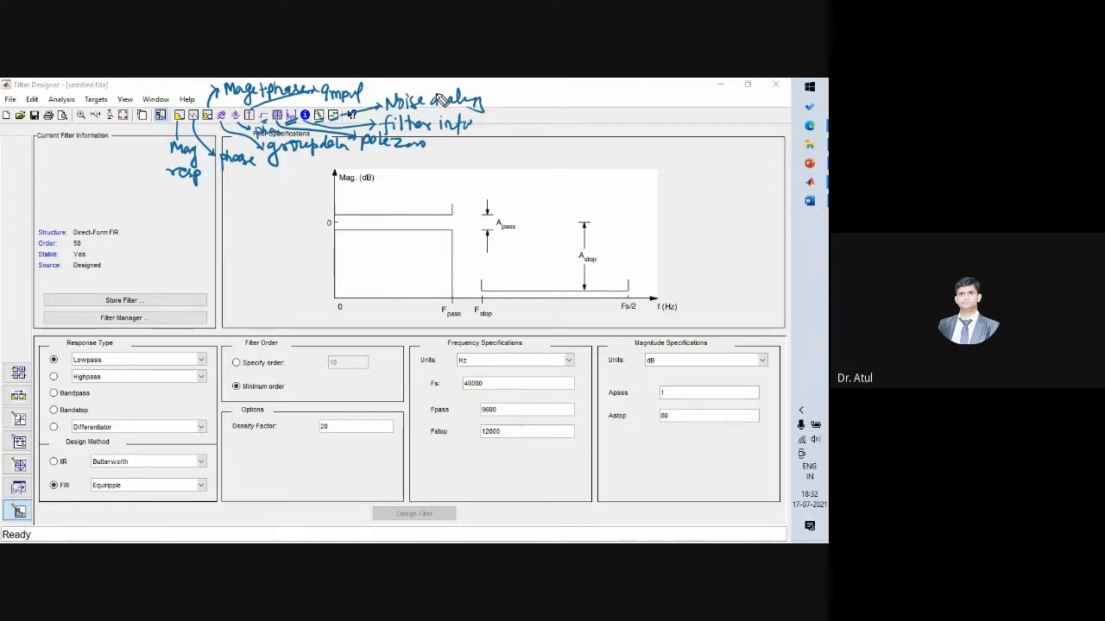
pyautogui.press('e')
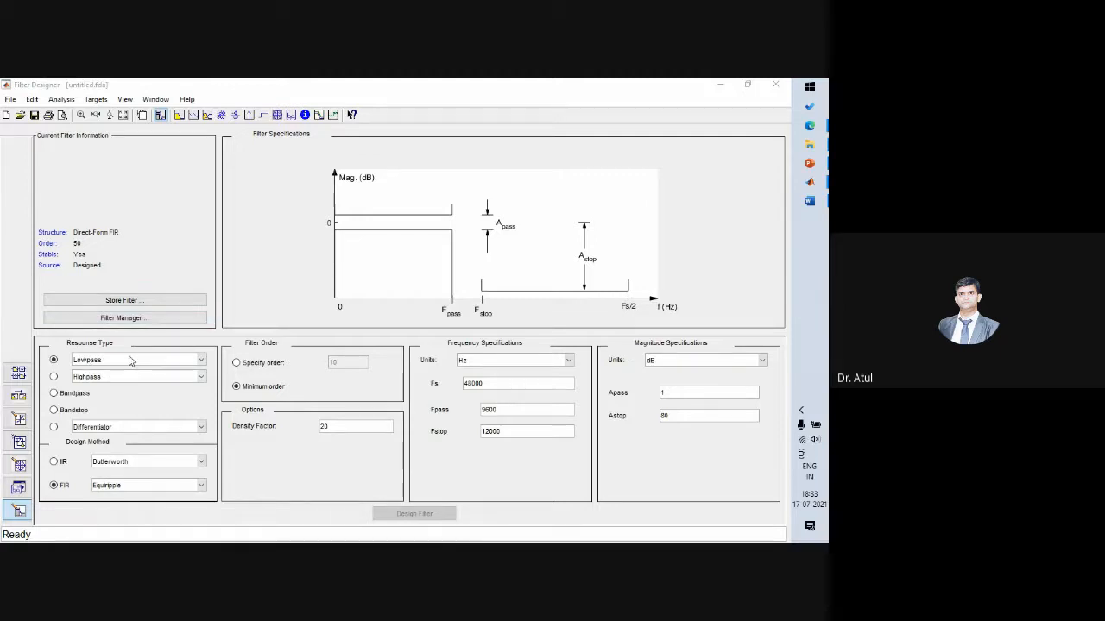
# Step: View the lowpass response variants, keep Lowpass, and switch the response type to Highpass
pyautogui.click(202, 365)
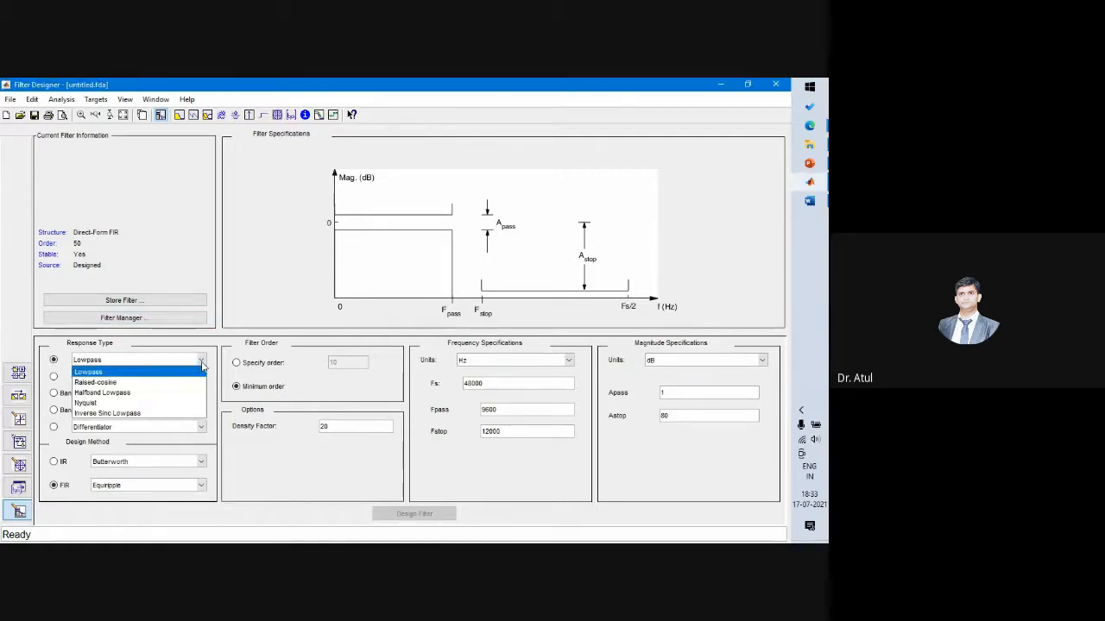
pyautogui.click(88, 372)
pyautogui.click(101, 379)
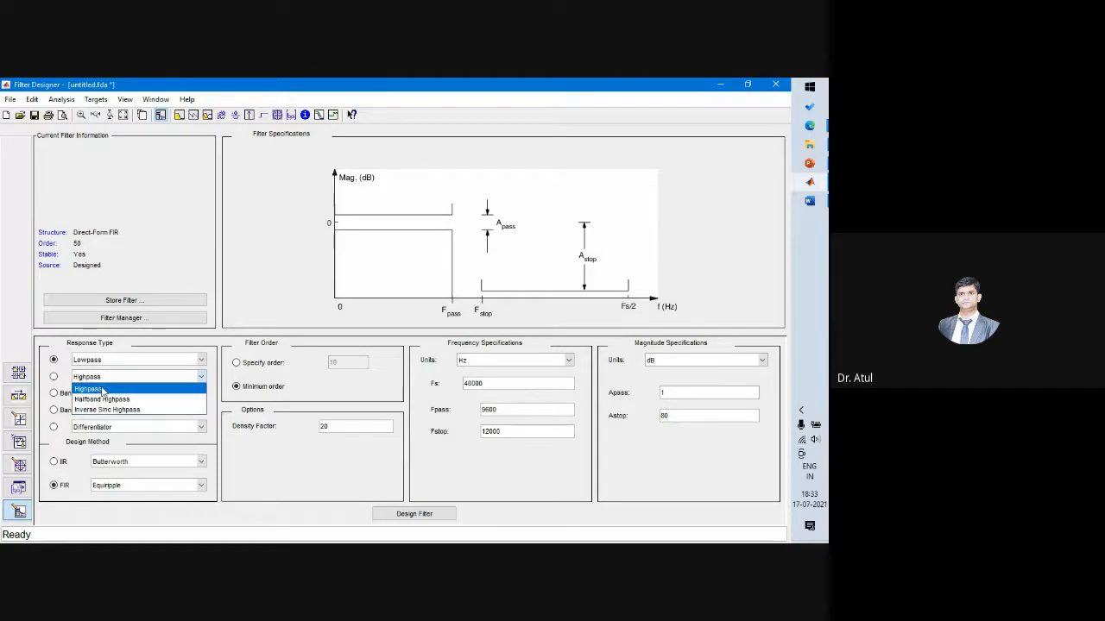
pyautogui.click(102, 390)
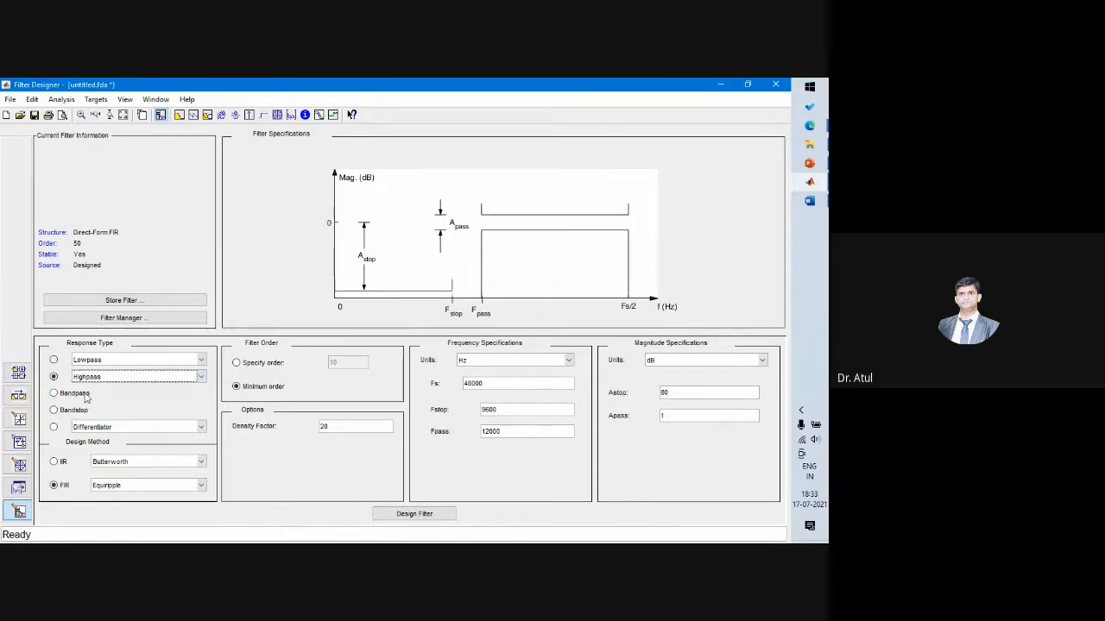
# Step: Return the response type to Lowpass and, after trying IIR, set the design method back to FIR
pyautogui.click(100, 380)
pyautogui.click(101, 386)
pyautogui.click(55, 360)
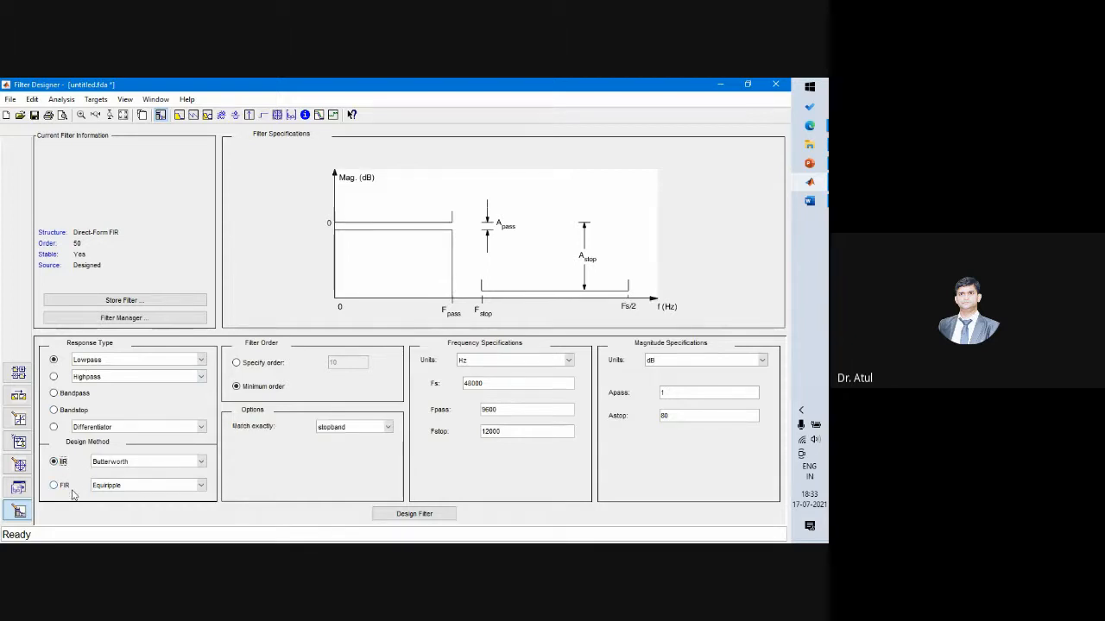
pyautogui.click(71, 488)
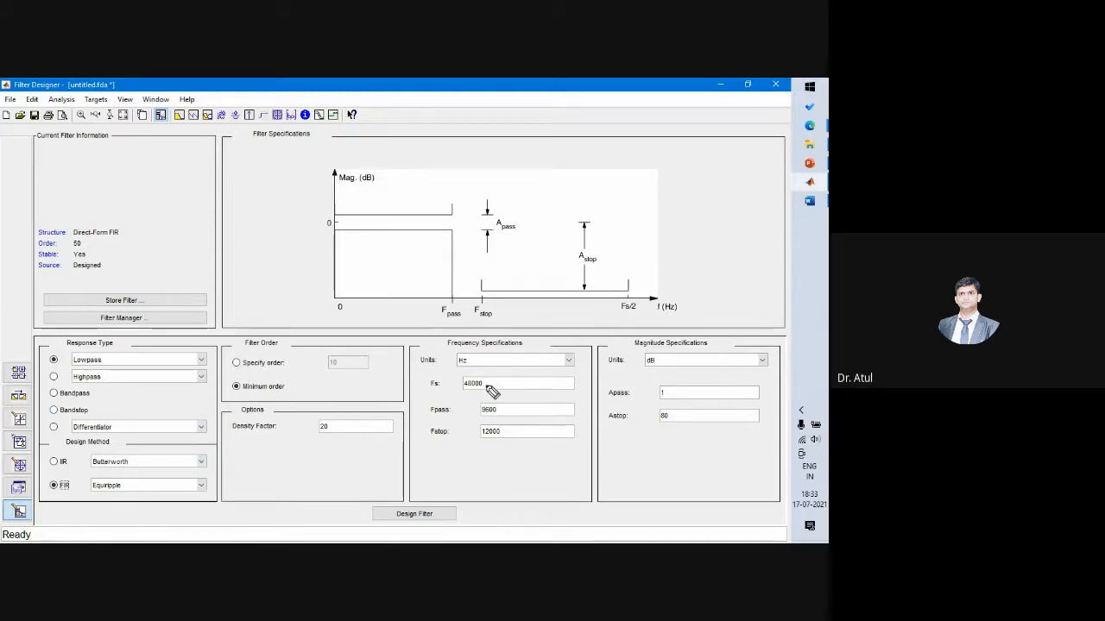
# Step: Underline and tick the Minimum order option, and handwrite h(z) = 1 + a0 z^-1 + a1 z^-2 + a2 over the plot
pyautogui.moveTo(228, 394); pyautogui.dragTo(262, 399)
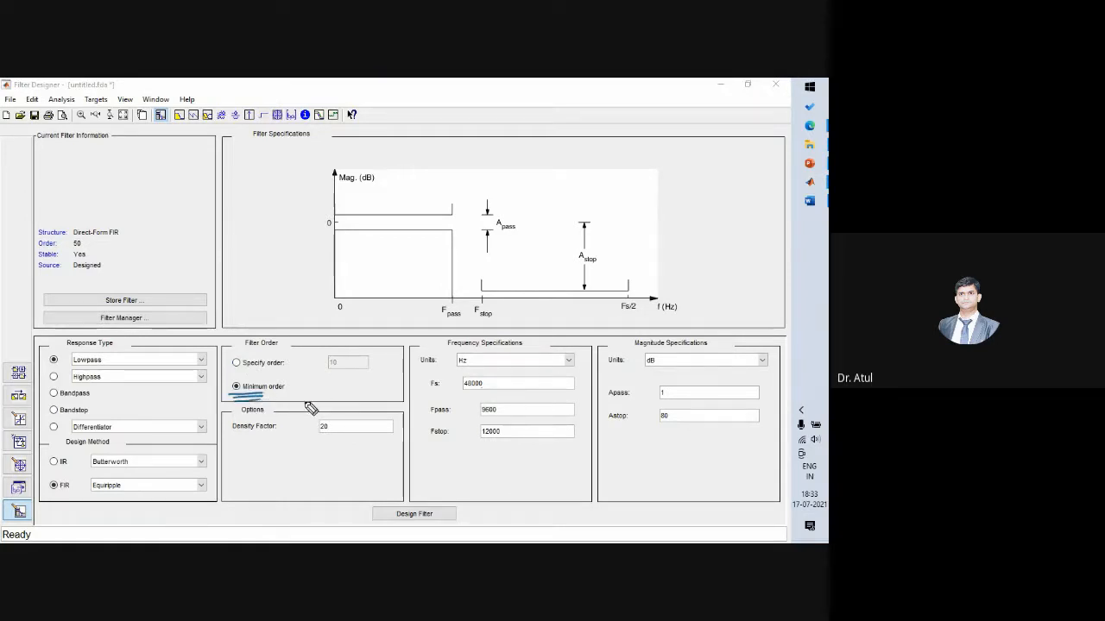
pyautogui.moveTo(292, 391); pyautogui.dragTo(321, 383)
pyautogui.moveTo(248, 266)
pyautogui.mouseDown()
pyautogui.moveTo(270, 286)
pyautogui.moveTo(394, 256)
pyautogui.moveTo(415, 264)
pyautogui.moveTo(477, 247)
pyautogui.moveTo(479, 257)
pyautogui.moveTo(499, 226)
pyautogui.moveTo(545, 247)
pyautogui.mouseUp()
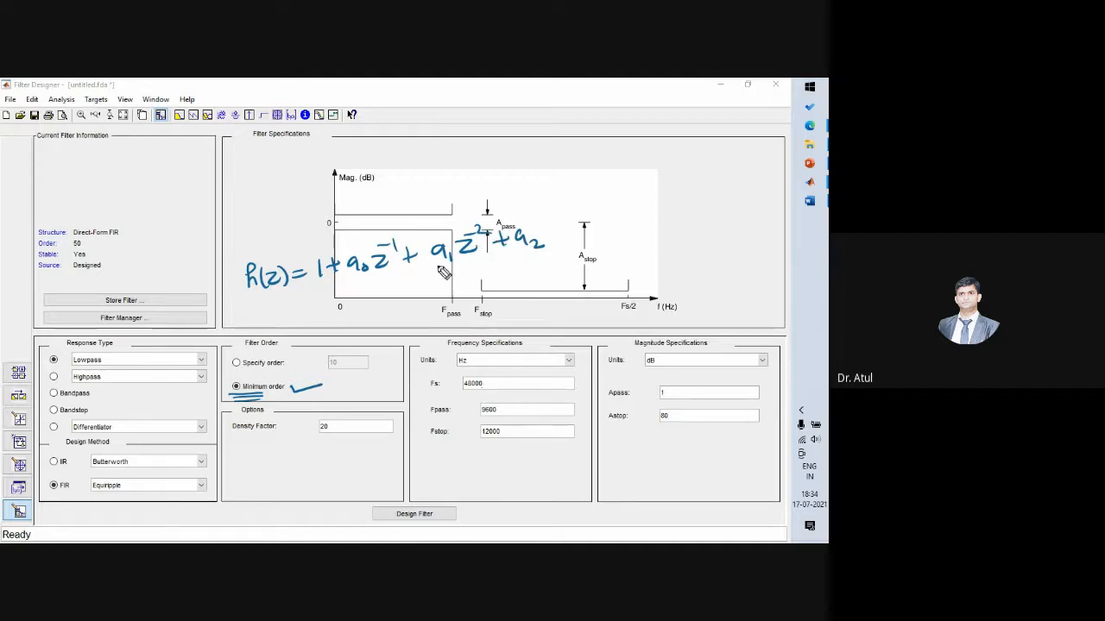
# Step: Underline the coefficients a0, a1 and a2, and complete the last term with z^-3, pointing an arrow at its exponent
pyautogui.moveTo(349, 282); pyautogui.dragTo(368, 284)
pyautogui.moveTo(435, 271); pyautogui.dragTo(452, 267)
pyautogui.moveTo(434, 276); pyautogui.dragTo(454, 271)
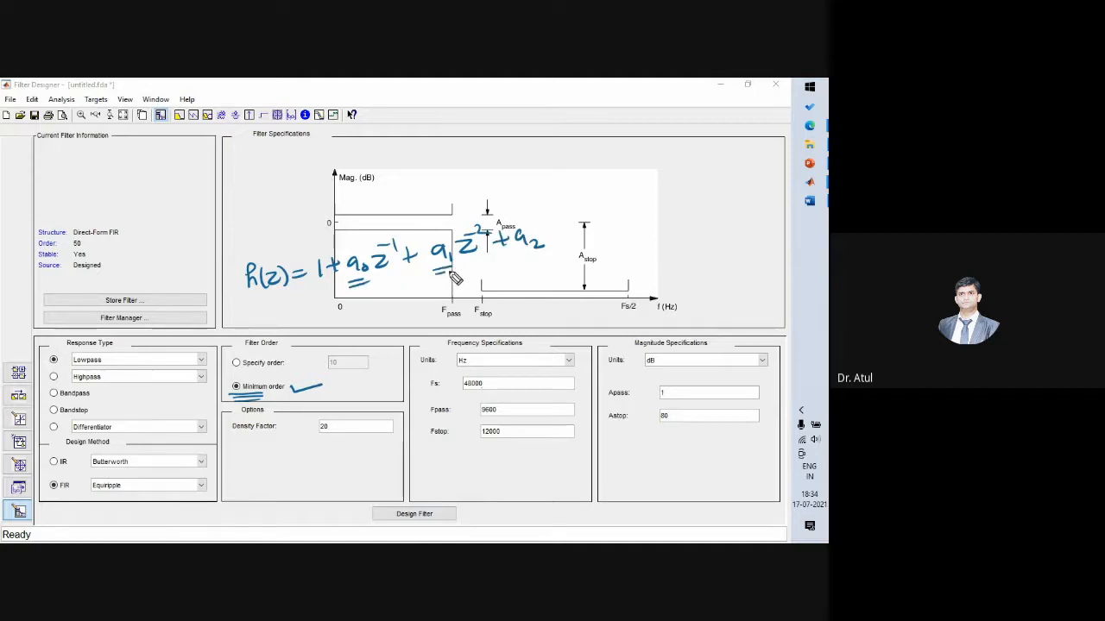
pyautogui.moveTo(518, 251); pyautogui.dragTo(558, 244)
pyautogui.moveTo(549, 210); pyautogui.dragTo(562, 217)
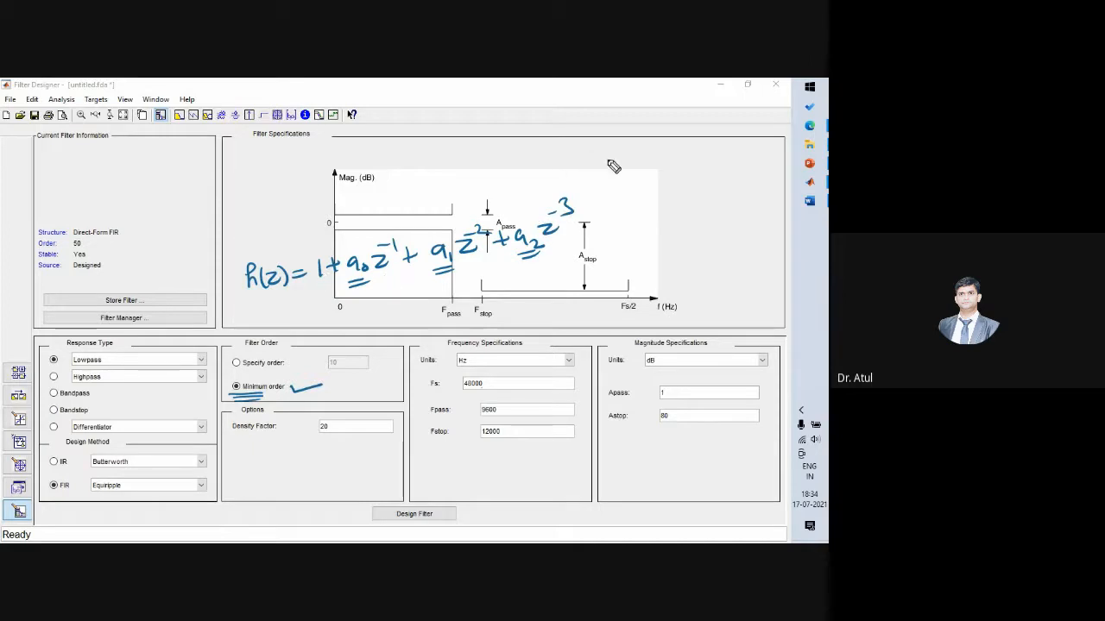
pyautogui.moveTo(609, 160)
pyautogui.mouseDown()
pyautogui.moveTo(575, 185)
pyautogui.moveTo(586, 197)
pyautogui.mouseUp()
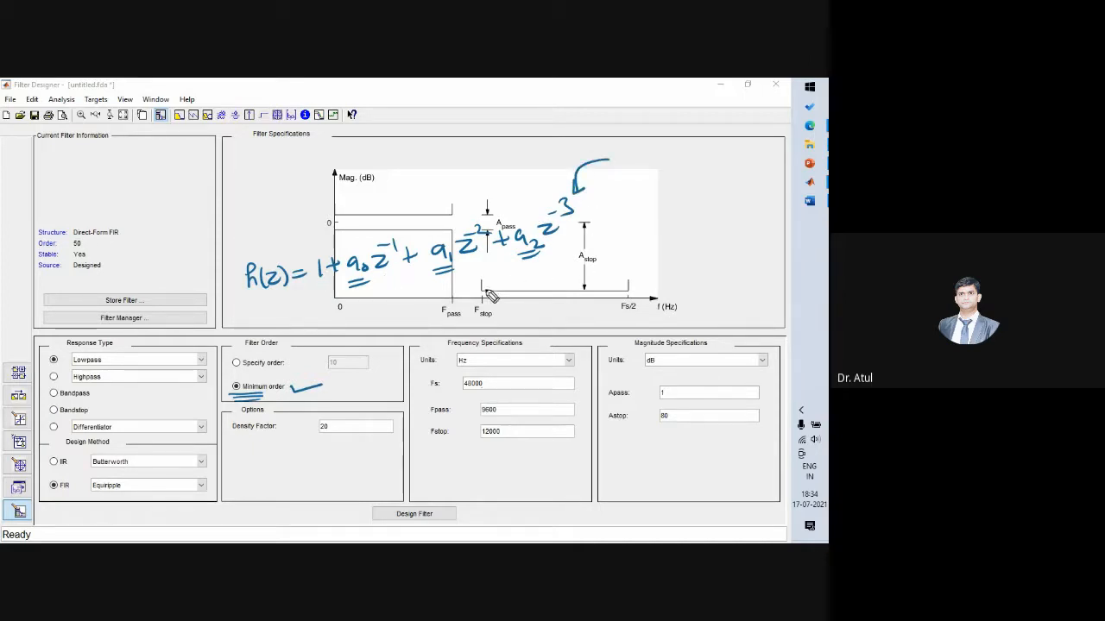
# Step: Replace the constant 1 with a0, renumber the remaining coefficients as a1, a2 and a3, and underline a0 and a3
pyautogui.moveTo(318, 263)
pyautogui.mouseDown()
pyautogui.moveTo(309, 272)
pyautogui.moveTo(326, 280)
pyautogui.moveTo(365, 271)
pyautogui.mouseUp()
pyautogui.moveTo(446, 252); pyautogui.dragTo(455, 261)
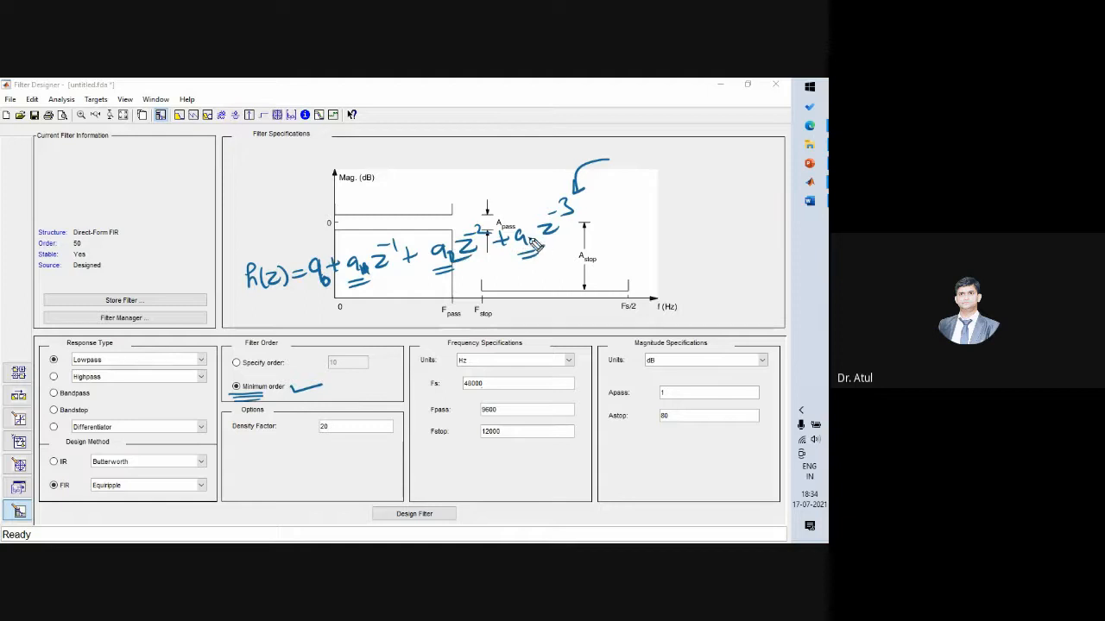
pyautogui.moveTo(529, 239); pyautogui.dragTo(534, 250)
pyautogui.moveTo(523, 255); pyautogui.dragTo(540, 258)
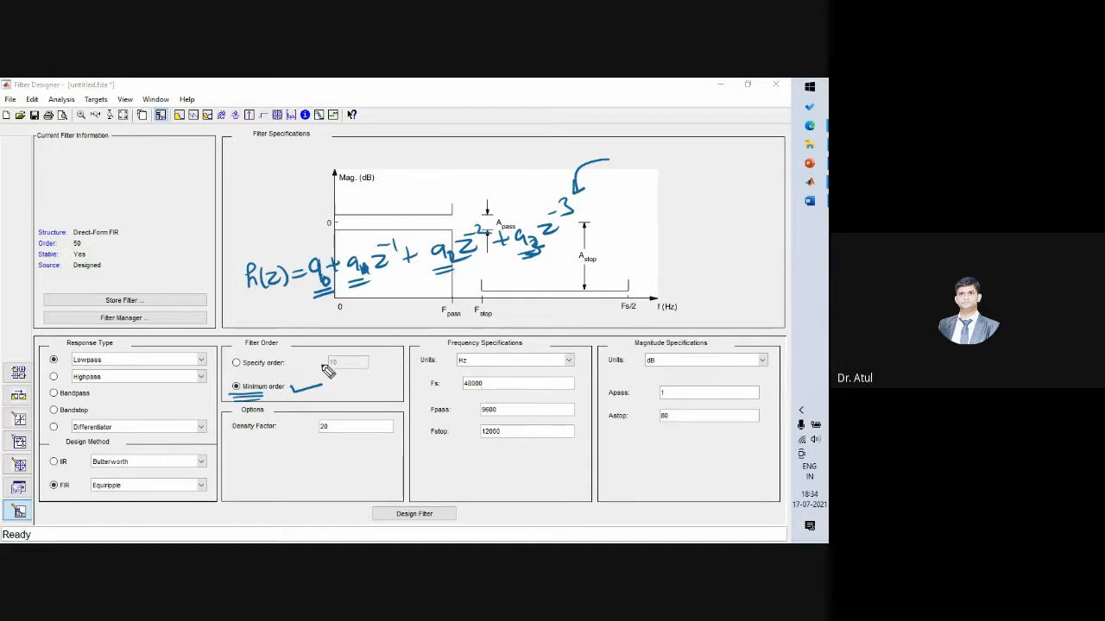
# Step: Write the example "order = 20" and "coeff = 21" beside the transfer function, underlining 21
pyautogui.moveTo(636, 161)
pyautogui.mouseDown()
pyautogui.moveTo(633, 171)
pyautogui.moveTo(740, 166)
pyautogui.mouseUp()
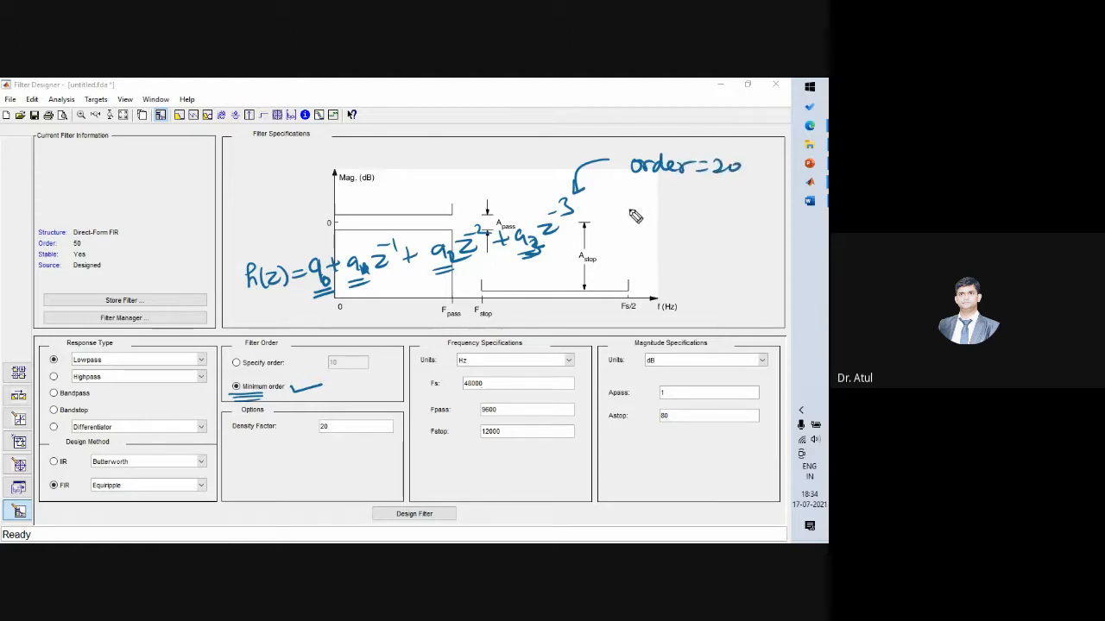
pyautogui.moveTo(632, 204)
pyautogui.mouseDown()
pyautogui.moveTo(638, 215)
pyautogui.moveTo(726, 223)
pyautogui.moveTo(723, 245)
pyautogui.mouseUp()
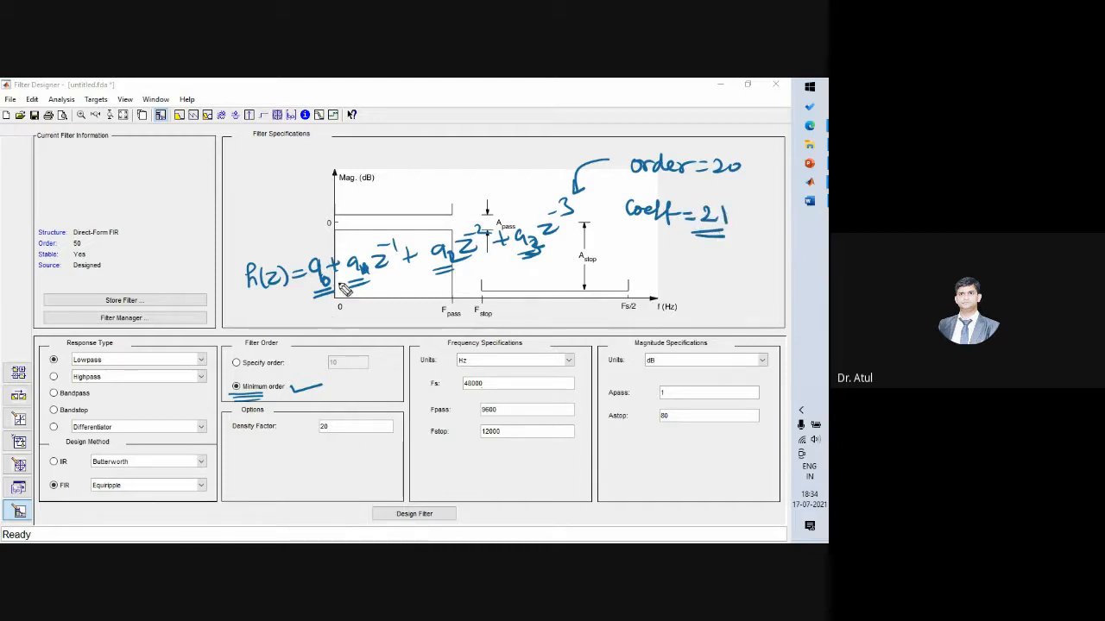
# Step: Tick the a0 coefficient in the handwritten transfer function and erase all the ink annotations
pyautogui.moveTo(315, 309); pyautogui.dragTo(334, 302)
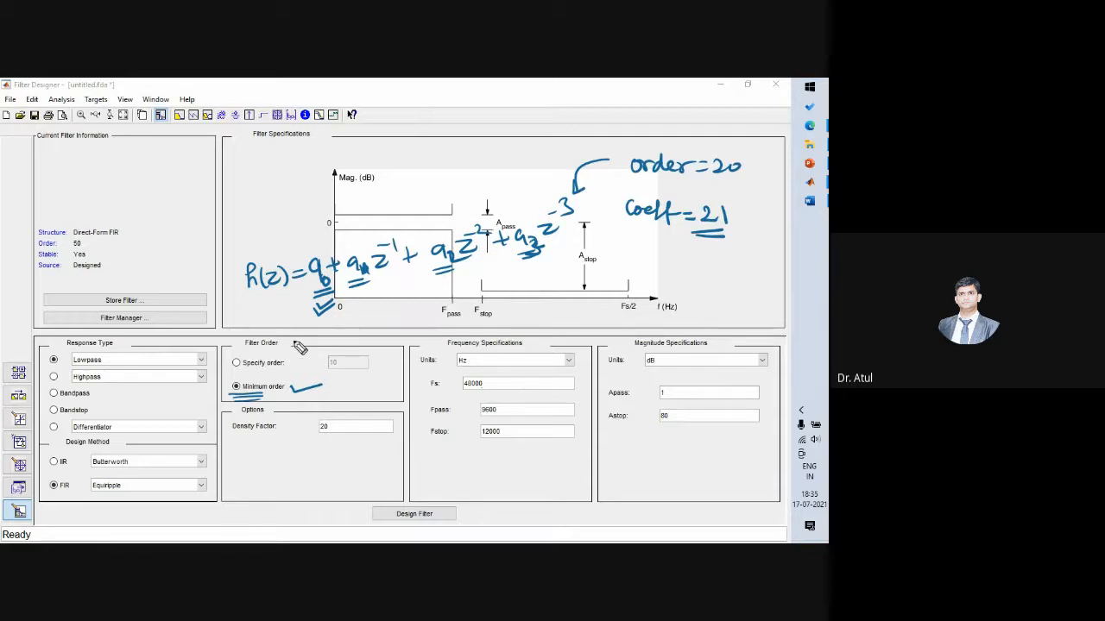
pyautogui.press('e')
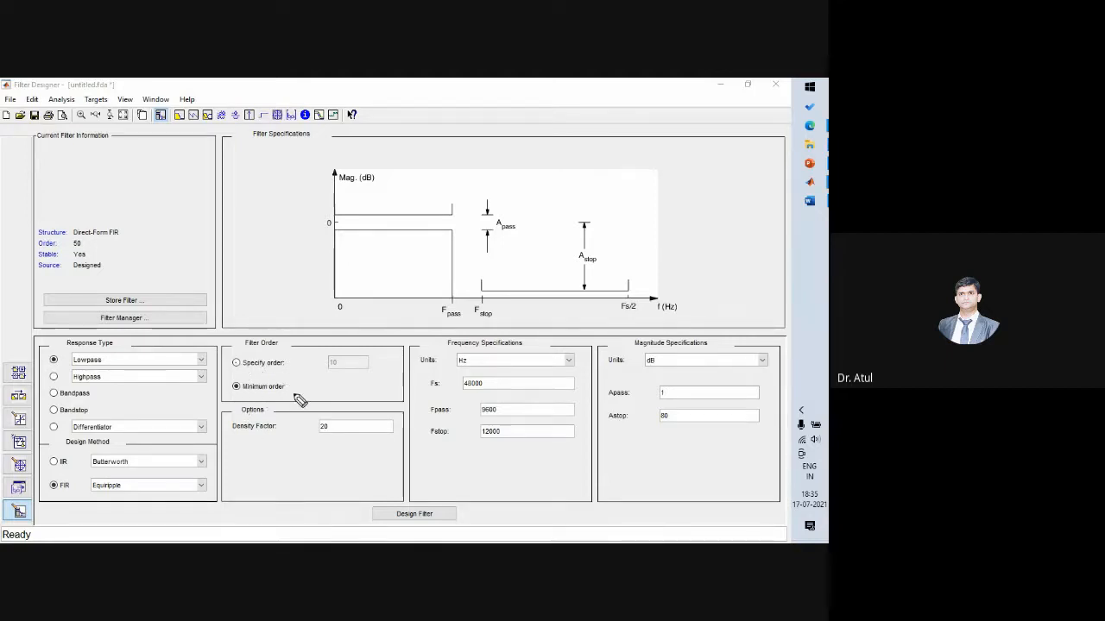
# Step: Underline Minimum order, mark the Fs, Fpass and Fstop values, tick Apass and Astop, and clear the marks
pyautogui.moveTo(267, 395); pyautogui.dragTo(303, 392)
pyautogui.moveTo(470, 398)
pyautogui.mouseDown()
pyautogui.moveTo(497, 391)
pyautogui.moveTo(510, 411)
pyautogui.moveTo(504, 443)
pyautogui.moveTo(521, 438)
pyautogui.mouseUp()
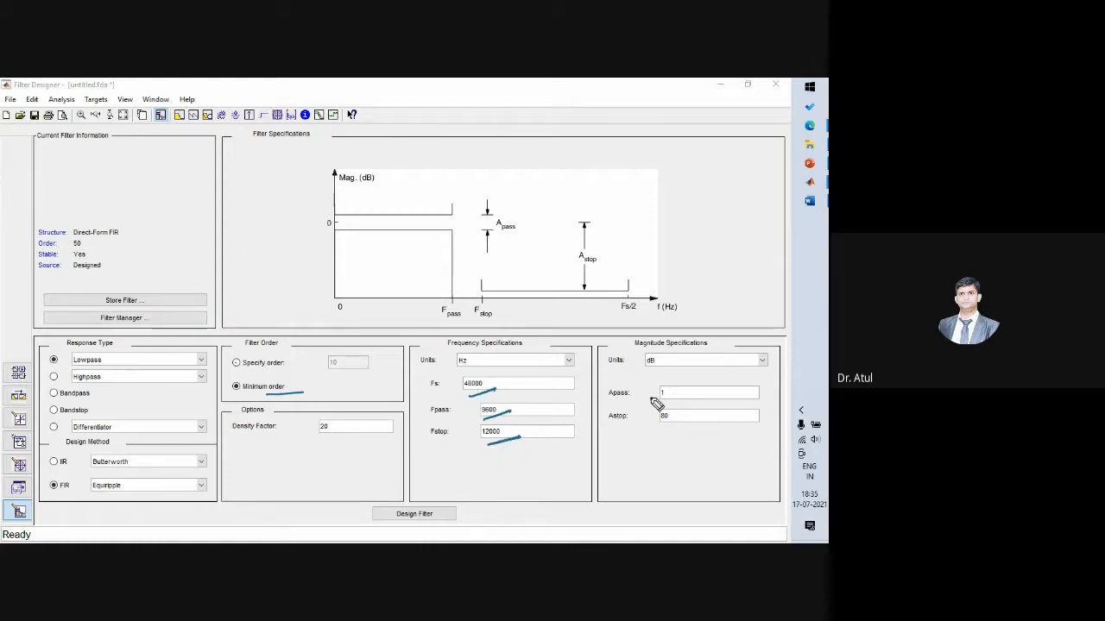
pyautogui.moveTo(628, 402)
pyautogui.mouseDown()
pyautogui.moveTo(648, 394)
pyautogui.moveTo(636, 434)
pyautogui.moveTo(657, 423)
pyautogui.mouseUp()
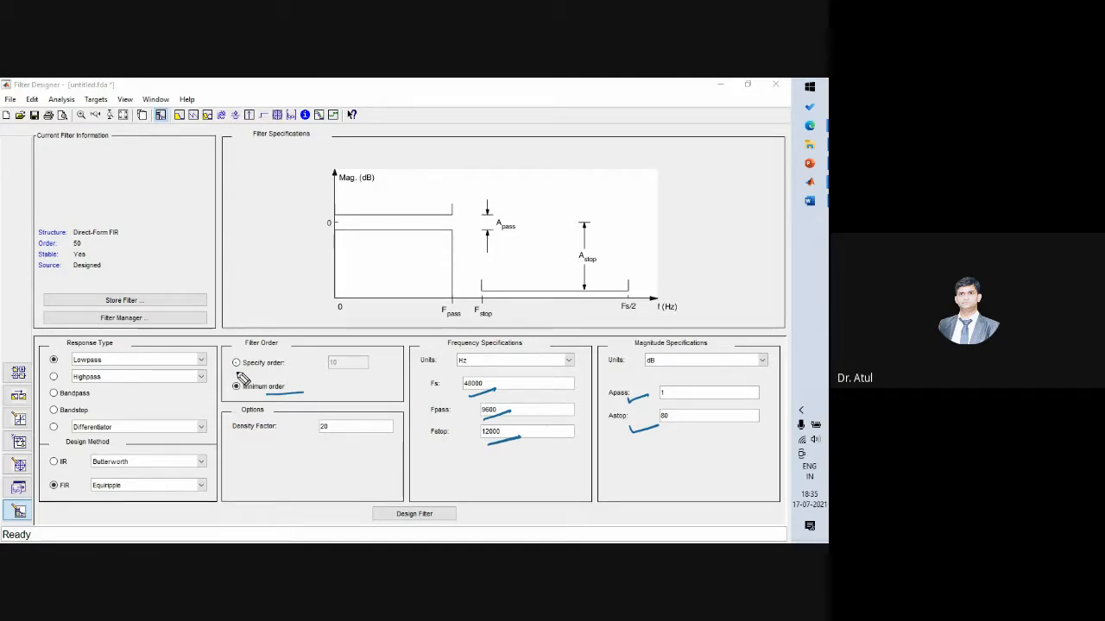
pyautogui.press('Escape')
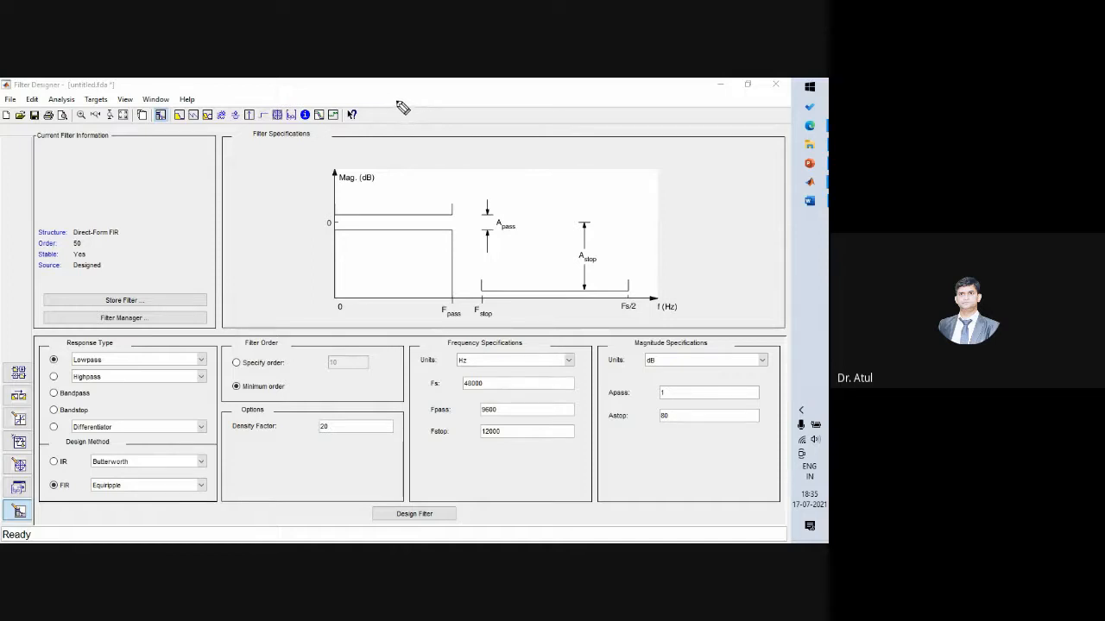
# Step: Handwrite the task "Design a FIR filter" with fp = 200 Hz, fs = 300 Hz, Fs = 1000 Hz and As = 80 dB over the window
pyautogui.moveTo(395, 99); pyautogui.dragTo(395, 113)
pyautogui.moveTo(392, 99); pyautogui.dragTo(394, 113)
pyautogui.moveTo(405, 108)
pyautogui.mouseDown()
pyautogui.moveTo(439, 119)
pyautogui.moveTo(508, 105)
pyautogui.moveTo(523, 121)
pyautogui.moveTo(654, 123)
pyautogui.mouseUp()
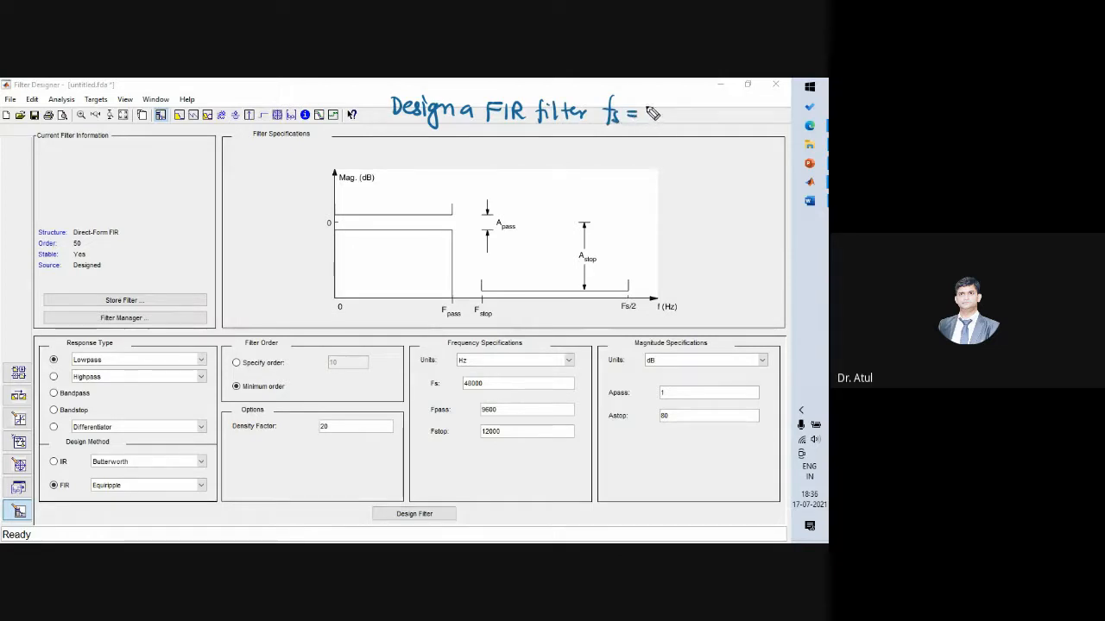
pyautogui.moveTo(614, 113)
pyautogui.mouseDown()
pyautogui.moveTo(614, 123)
pyautogui.moveTo(683, 117)
pyautogui.moveTo(704, 129)
pyautogui.mouseUp()
pyautogui.moveTo(616, 148)
pyautogui.mouseDown()
pyautogui.moveTo(610, 163)
pyautogui.moveTo(682, 149)
pyautogui.moveTo(696, 160)
pyautogui.mouseUp()
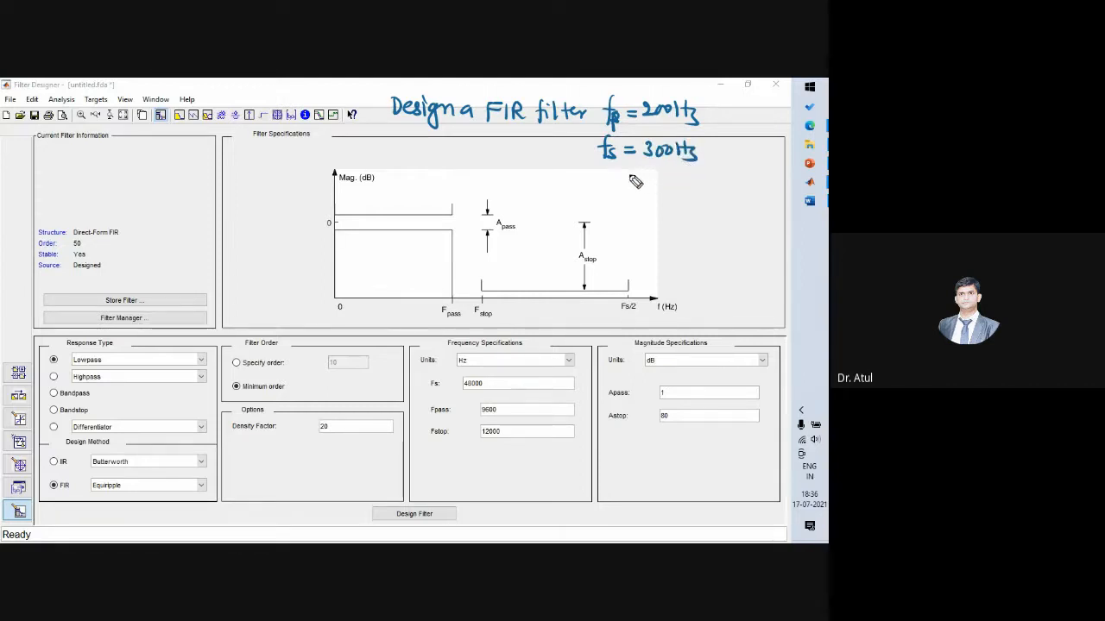
pyautogui.moveTo(605, 171)
pyautogui.mouseDown()
pyautogui.moveTo(616, 192)
pyautogui.moveTo(696, 184)
pyautogui.moveTo(701, 197)
pyautogui.mouseUp()
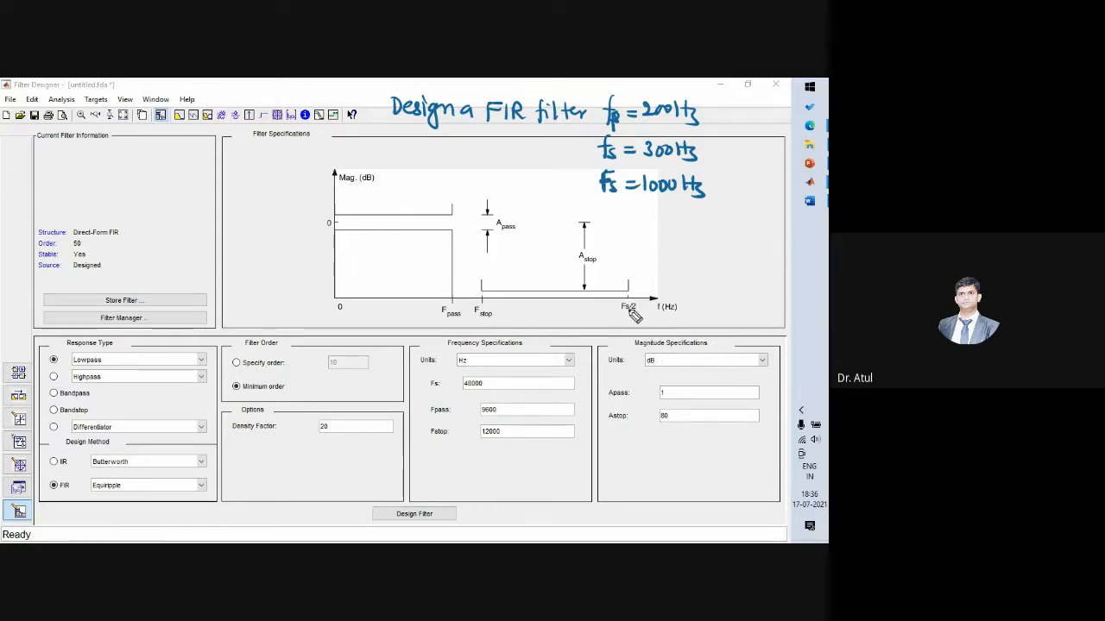
pyautogui.moveTo(616, 231)
pyautogui.mouseDown()
pyautogui.moveTo(621, 215)
pyautogui.moveTo(666, 235)
pyautogui.moveTo(707, 219)
pyautogui.moveTo(721, 227)
pyautogui.moveTo(708, 232)
pyautogui.mouseUp()
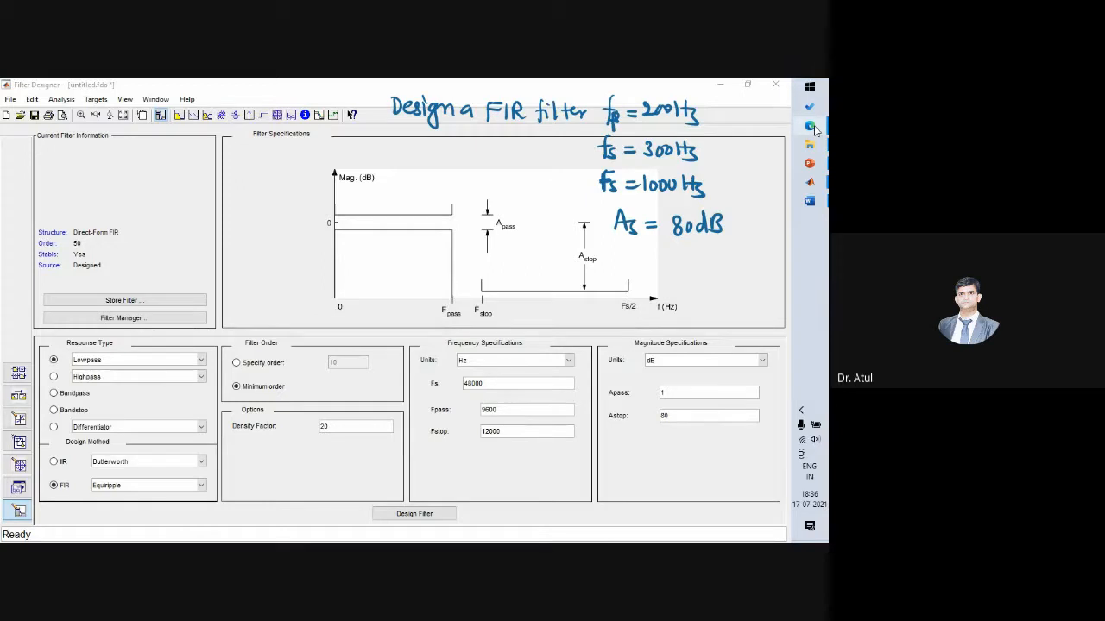
# Step: Switch to the Google Meet call, look through the in-call messages, and return to Filter Designer
pyautogui.moveTo(815, 129)
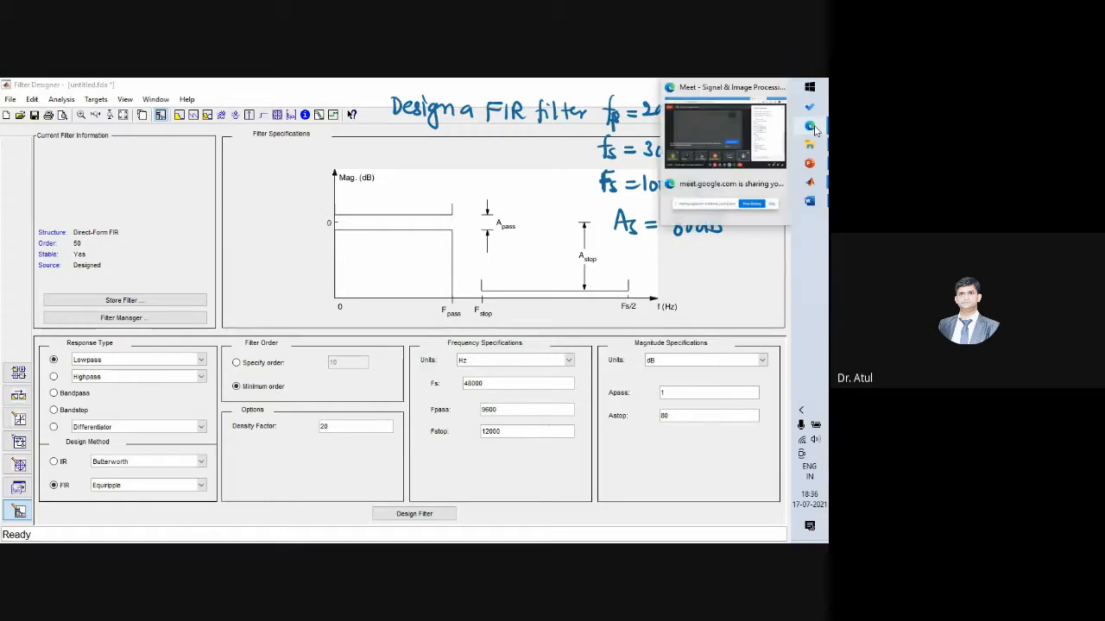
pyautogui.click(693, 129)
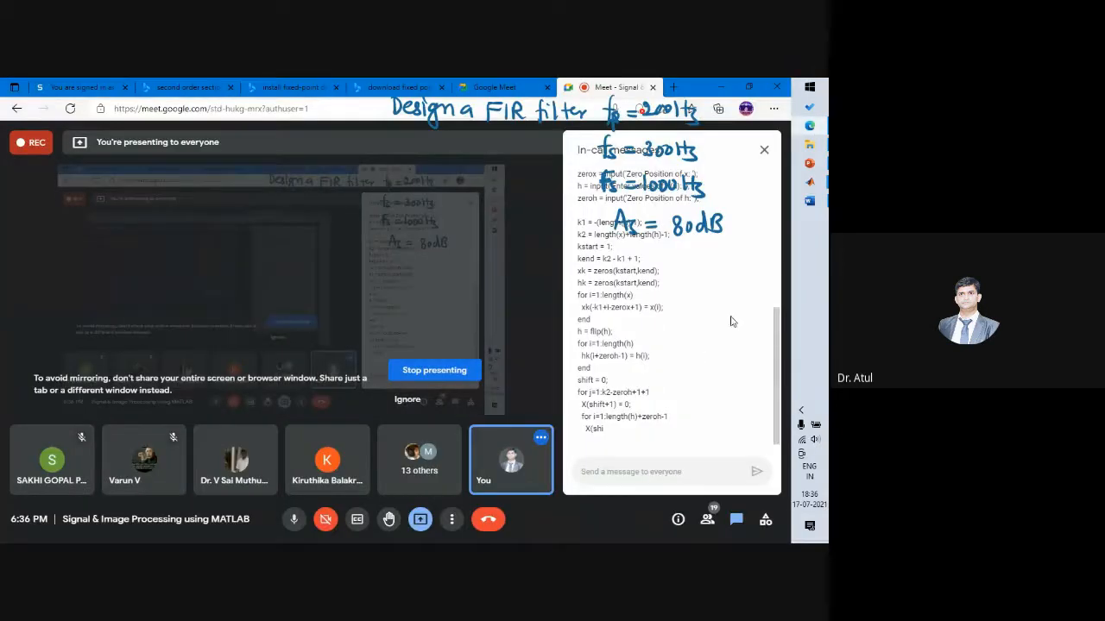
pyautogui.moveTo(777, 365); pyautogui.dragTo(776, 248)
pyautogui.scroll(-10, 759, 302)
pyautogui.click(810, 183)
pyautogui.click(721, 239)
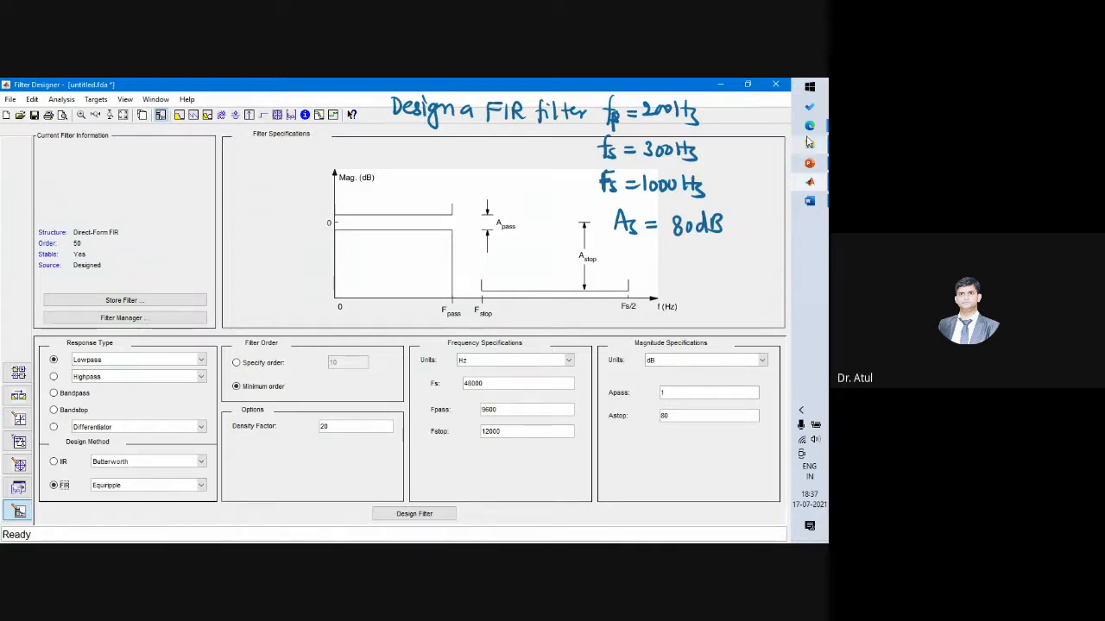
# Step: Check the Google Meet chat again for new replies and go back to Filter Designer
pyautogui.moveTo(810, 126)
pyautogui.click(758, 134)
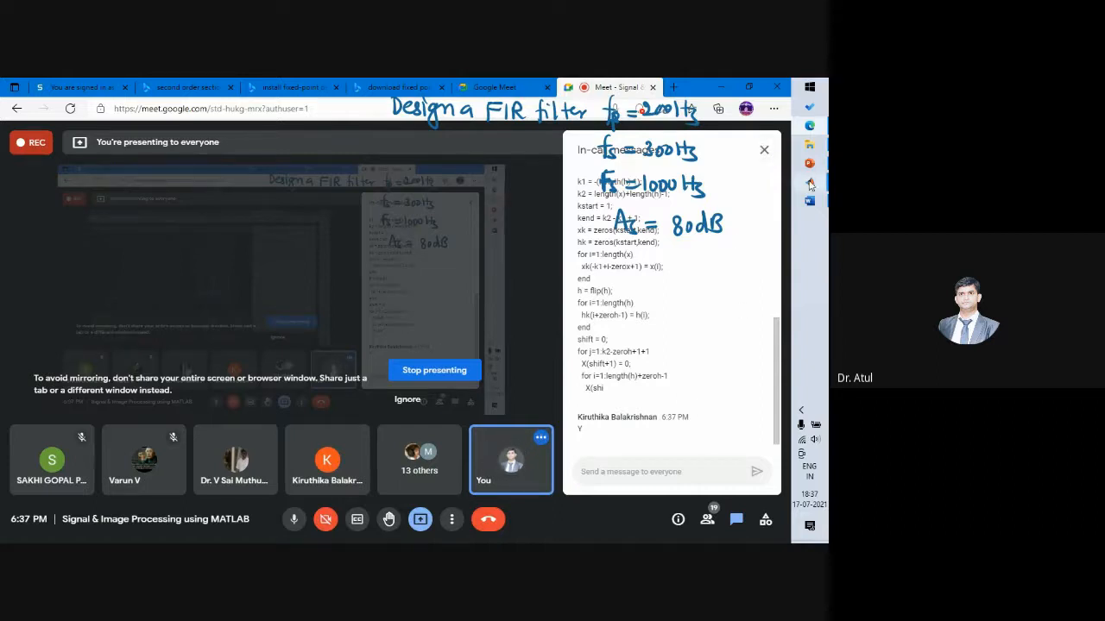
pyautogui.moveTo(810, 183)
pyautogui.click(734, 232)
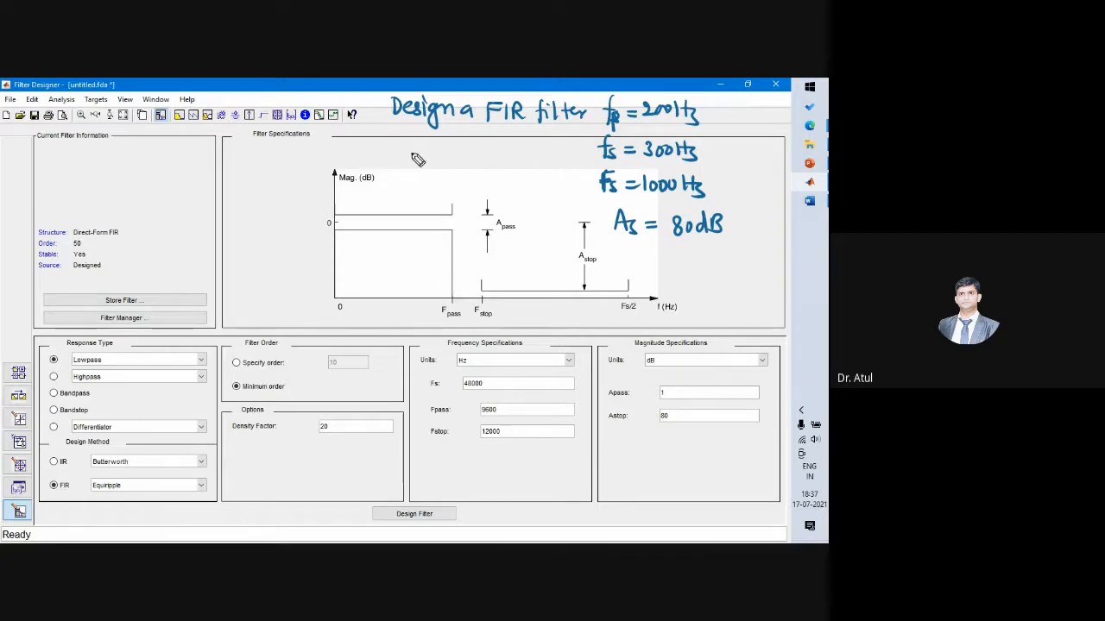
# Step: Handwrite "low pass" below the task heading and specify a filter order of 20 instead of the minimum order
pyautogui.moveTo(495, 135)
pyautogui.mouseDown()
pyautogui.moveTo(510, 151)
pyautogui.moveTo(559, 151)
pyautogui.mouseUp()
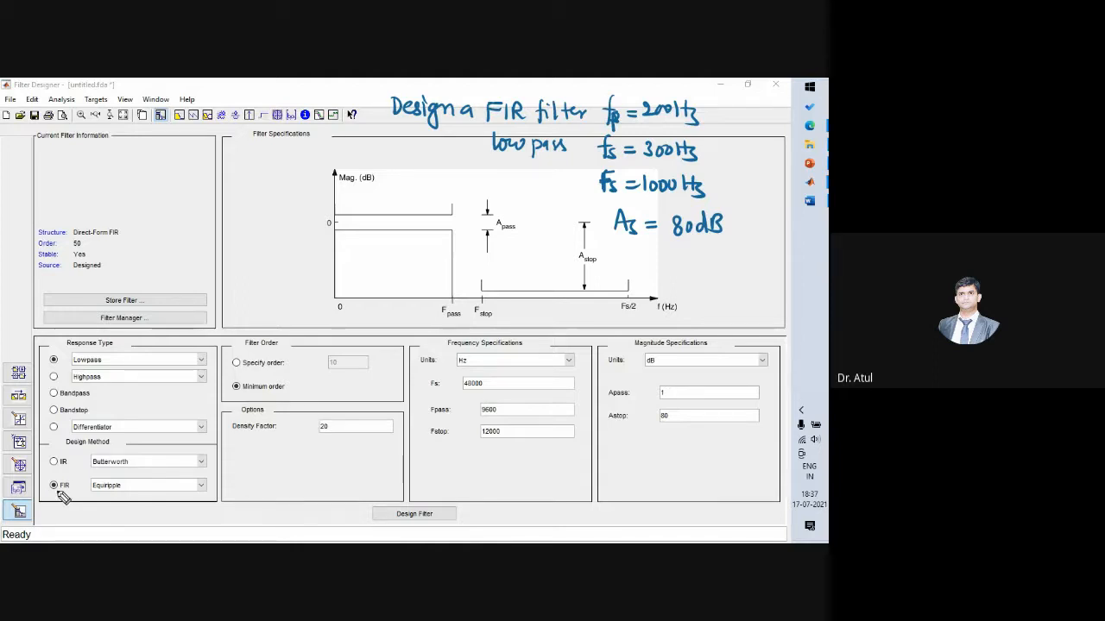
pyautogui.click(236, 364)
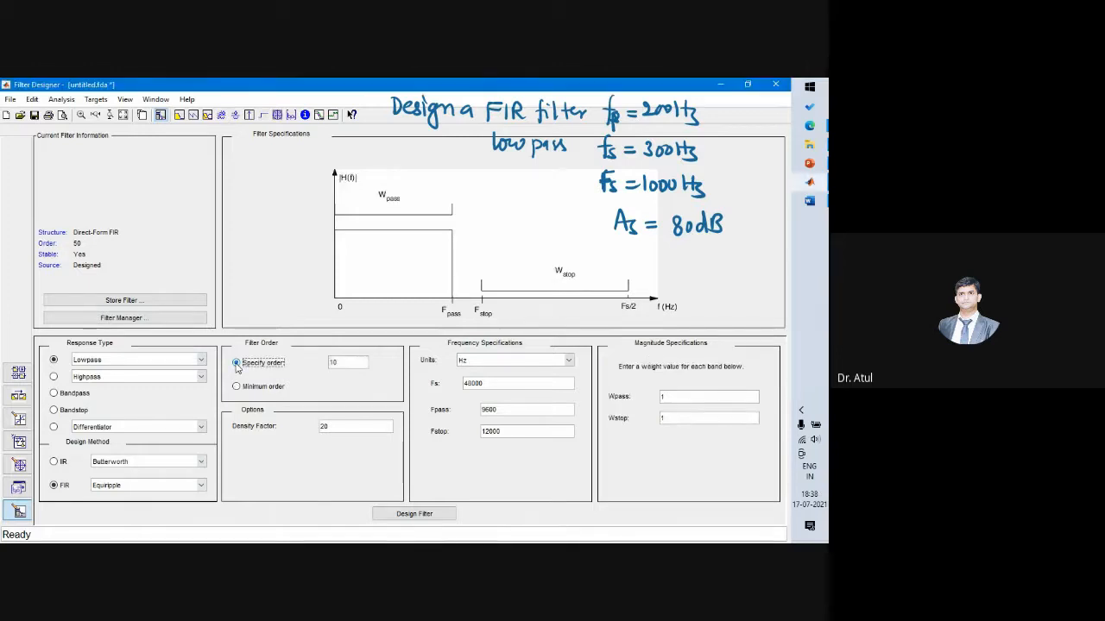
pyautogui.click(237, 387)
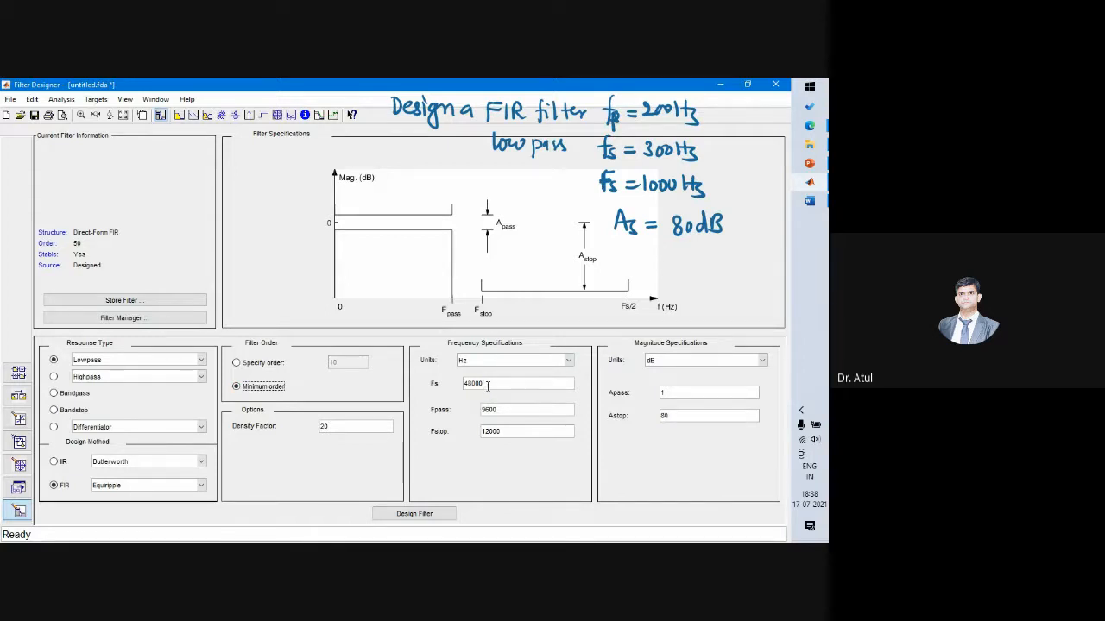
pyautogui.click(488, 385)
pyautogui.click(236, 363)
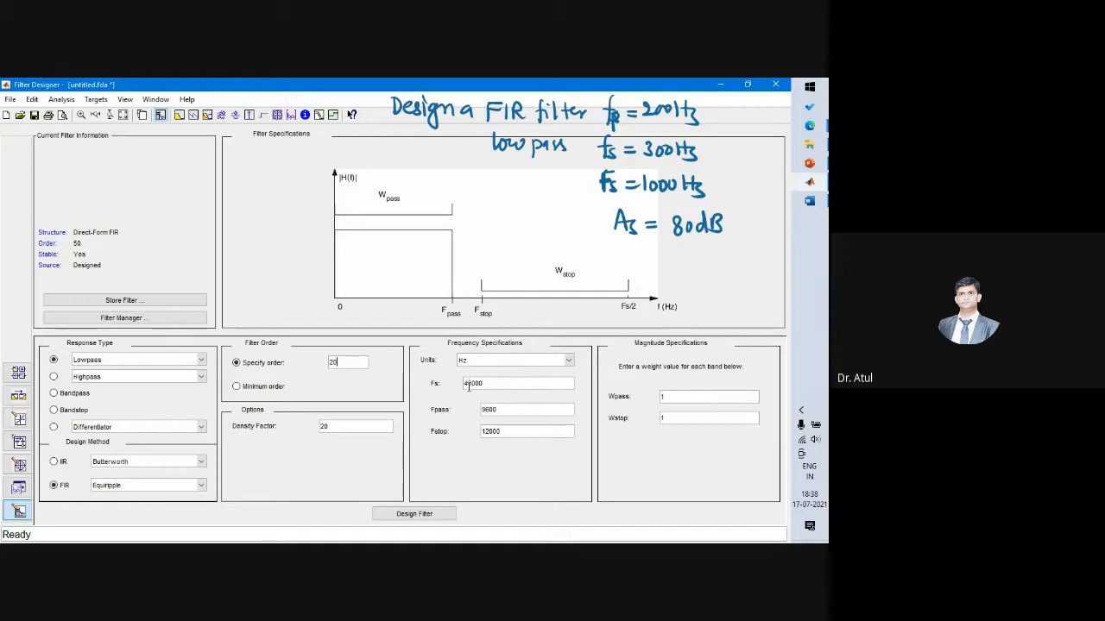
# Step: Set Fs to 1000, Fpass to 200 and Fstop to 300 Hz, and design the filter
pyautogui.moveTo(485, 384); pyautogui.dragTo(433, 384)
pyautogui.write('100')
pyautogui.moveTo(506, 410); pyautogui.dragTo(465, 416)
pyautogui.write('2')
pyautogui.moveTo(502, 433); pyautogui.dragTo(475, 436)
pyautogui.write('30')
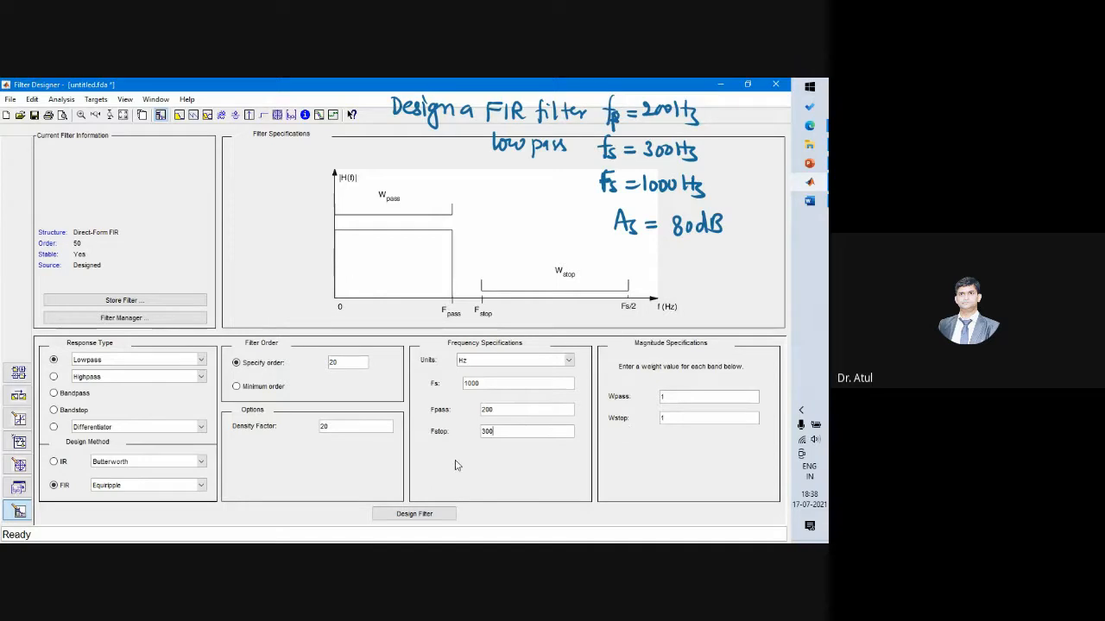
pyautogui.click(413, 516)
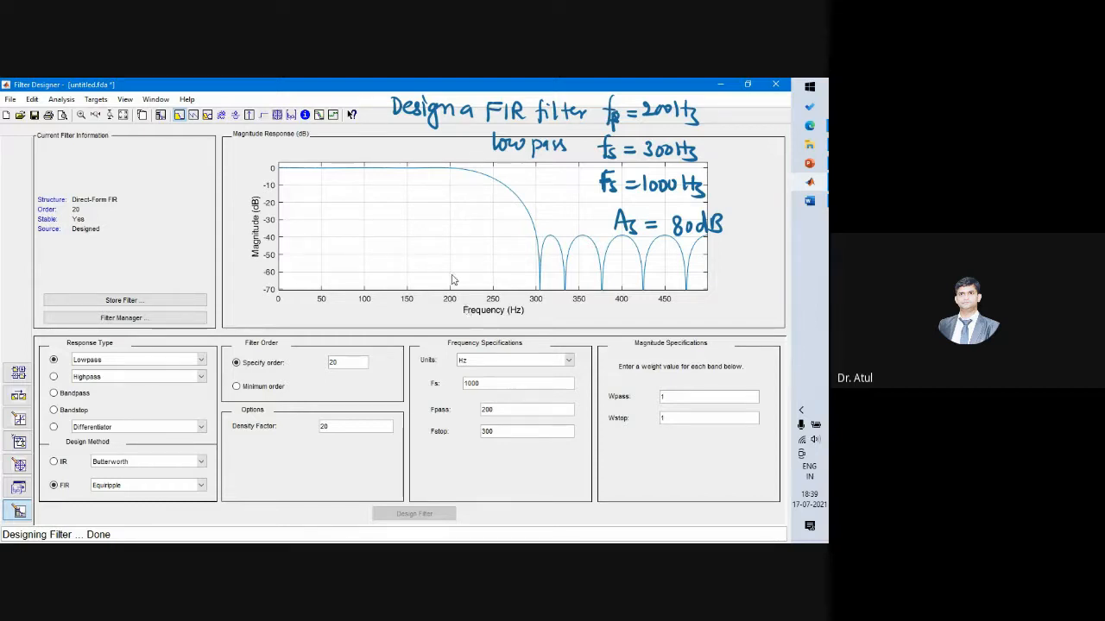
# Step: View the filter's phase response, combined magnitude and phase response, group delay and phase delay
pyautogui.click(195, 116)
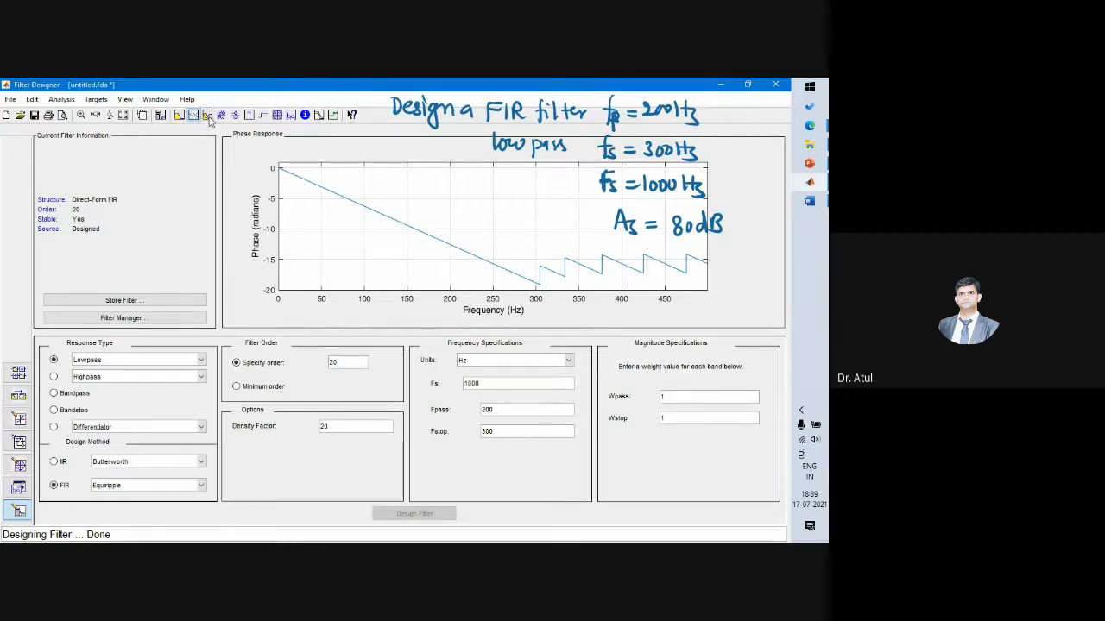
pyautogui.click(207, 116)
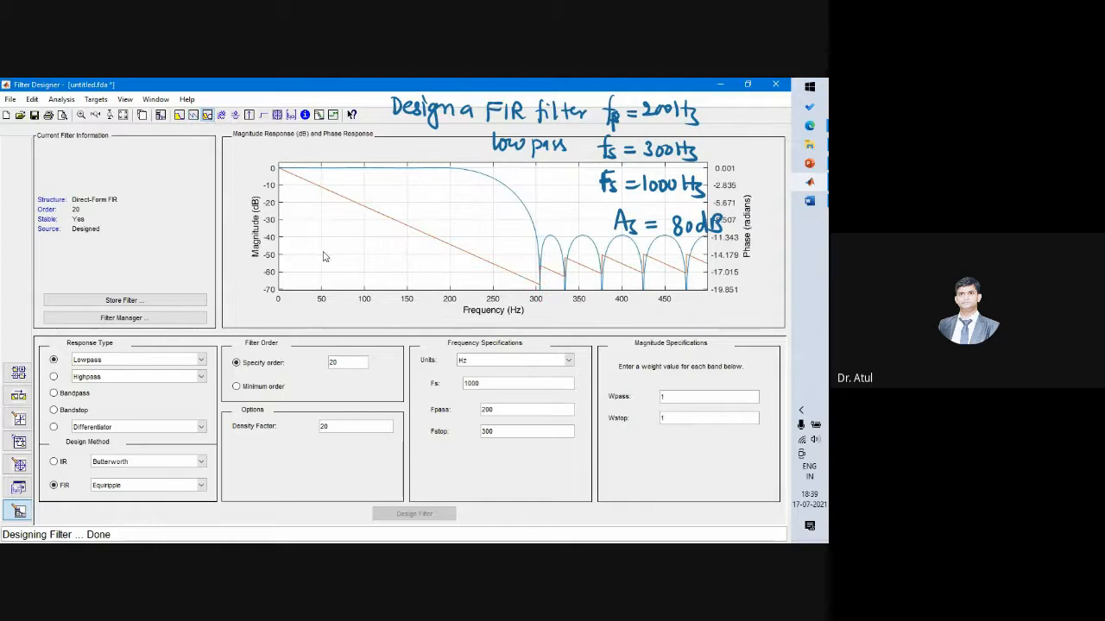
pyautogui.click(221, 116)
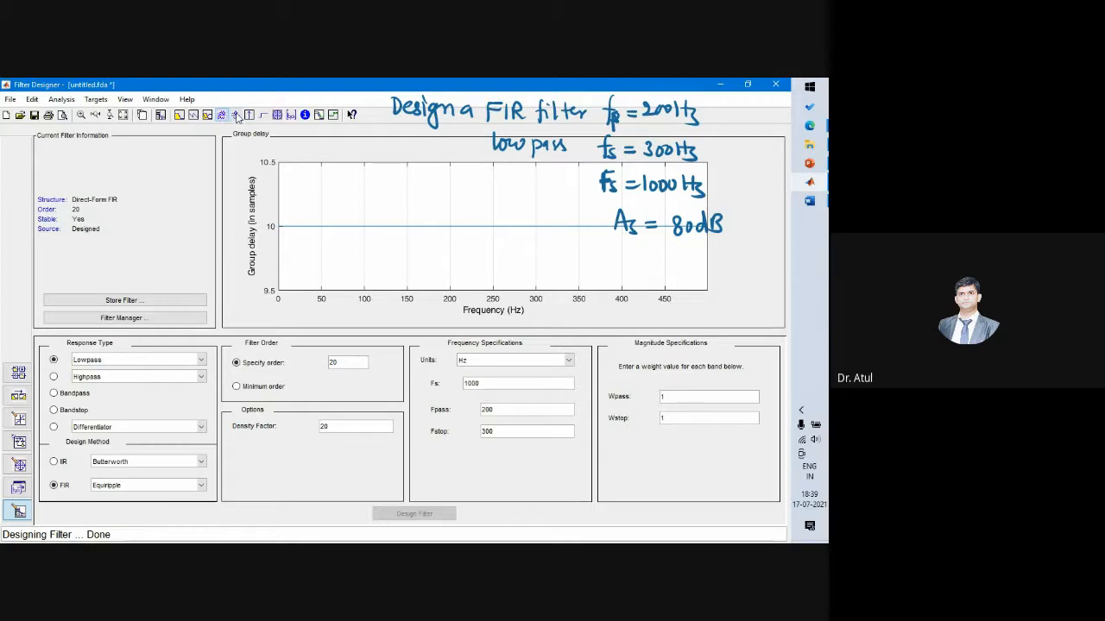
pyautogui.click(236, 116)
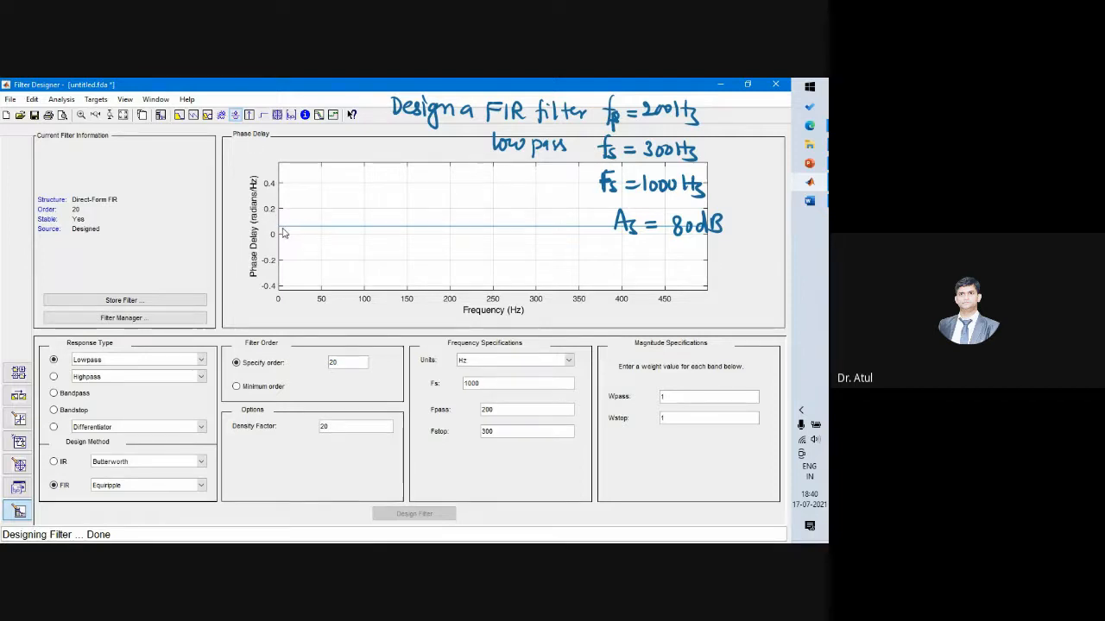
# Step: View the filter's impulse response, step response and pole-zero plot
pyautogui.click(249, 115)
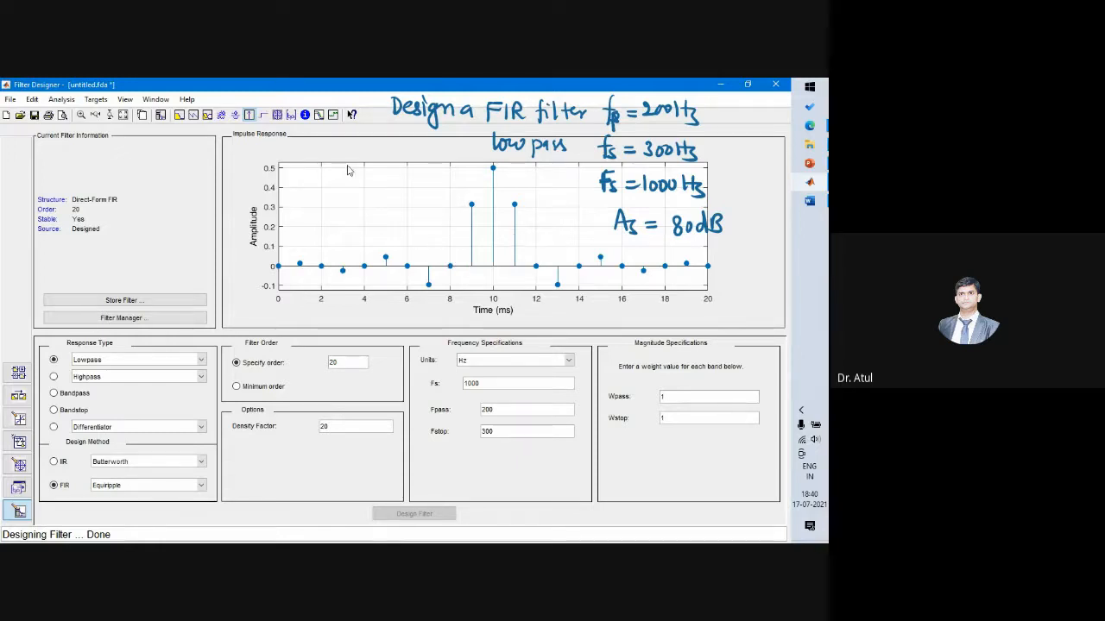
pyautogui.click(264, 115)
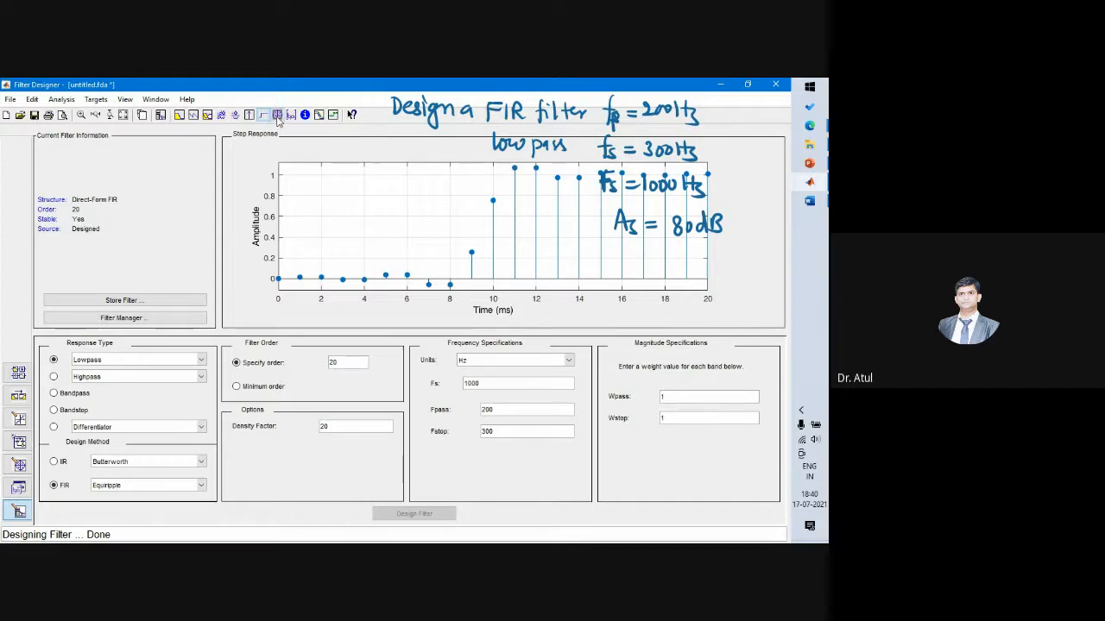
pyautogui.click(277, 116)
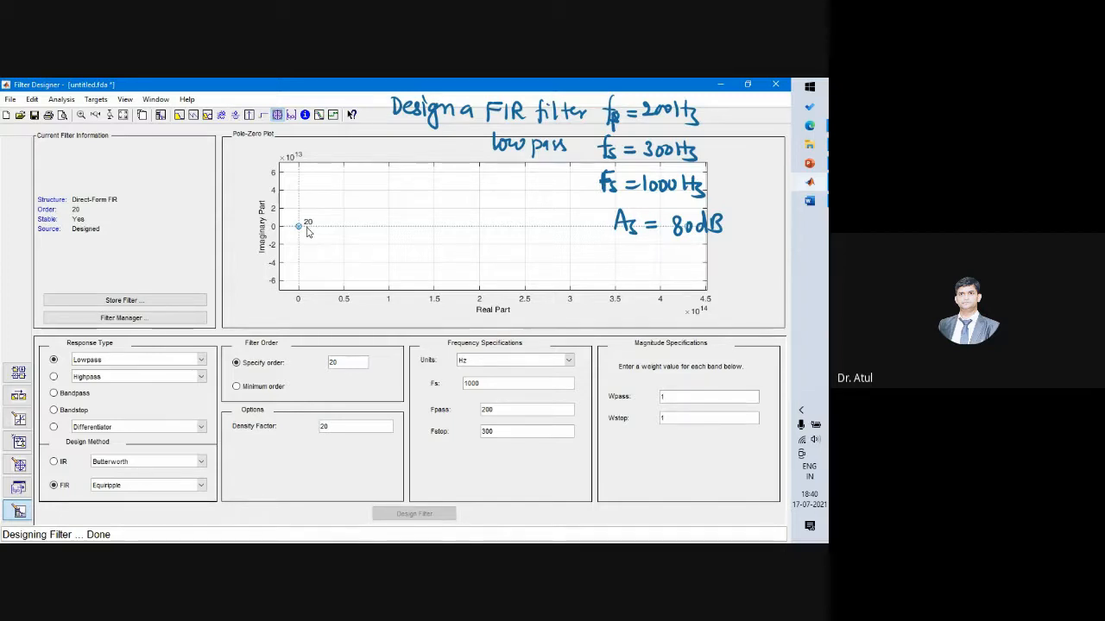
# Step: Show the filter coefficients and read through the whole numerator list
pyautogui.click(291, 116)
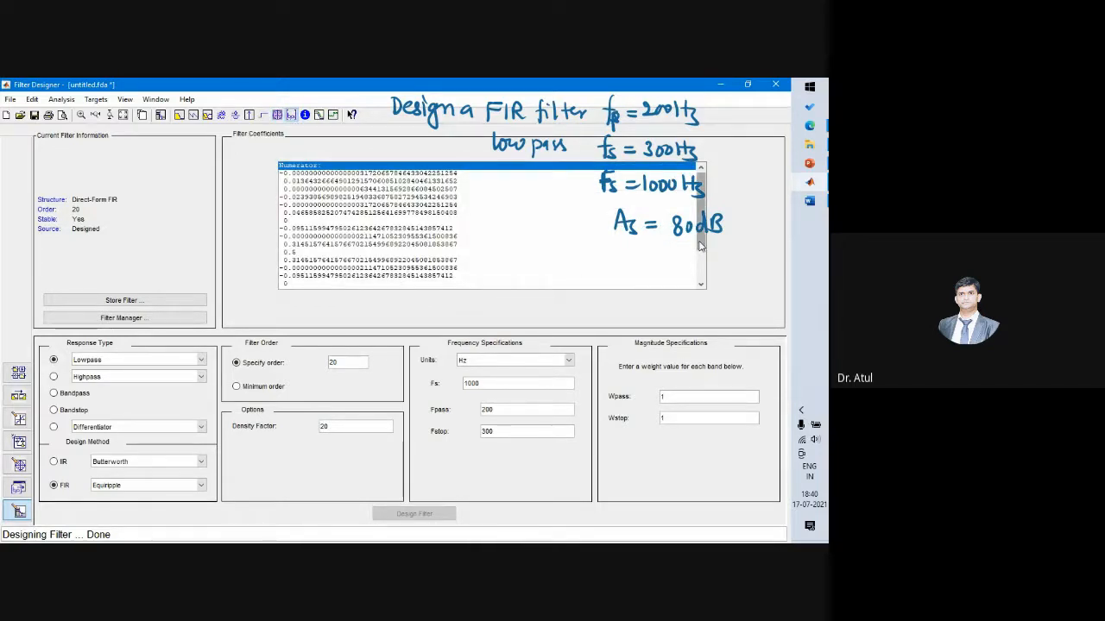
pyautogui.moveTo(699, 241); pyautogui.dragTo(698, 206)
pyautogui.moveTo(698, 205); pyautogui.dragTo(672, 226)
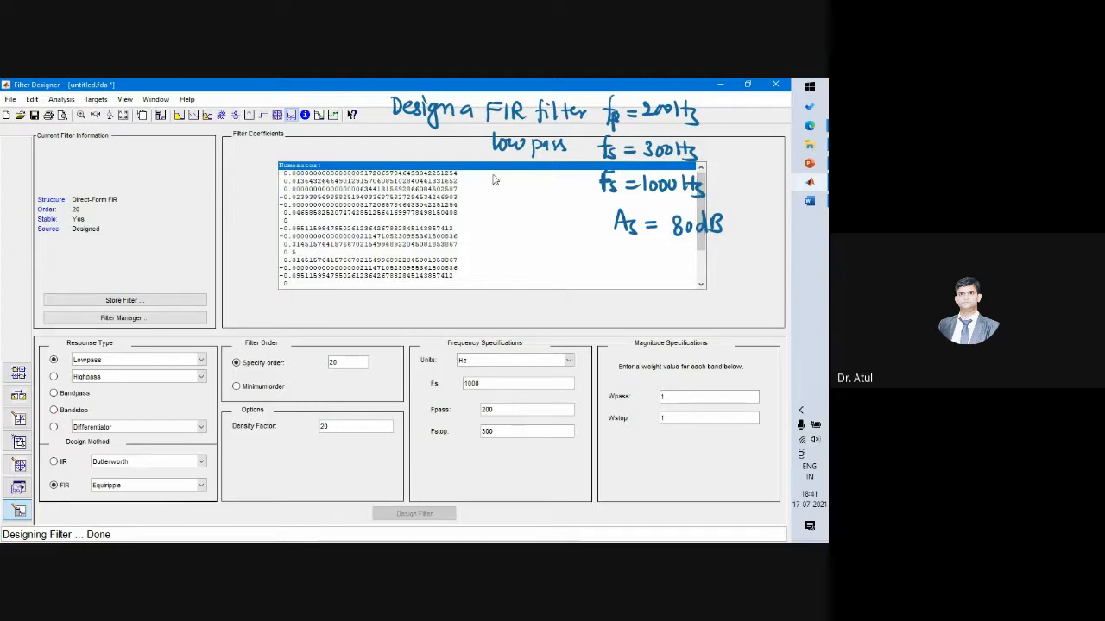
pyautogui.moveTo(697, 249); pyautogui.dragTo(701, 302)
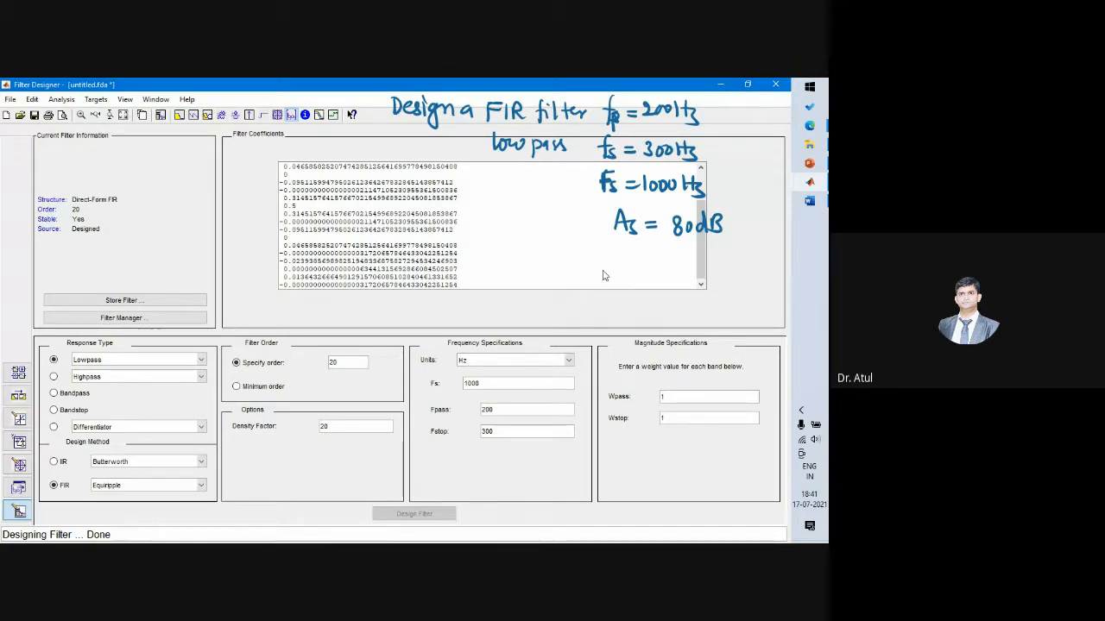
# Step: View the filter information and the round-off noise power spectrum, and return to the magnitude response
pyautogui.click(304, 115)
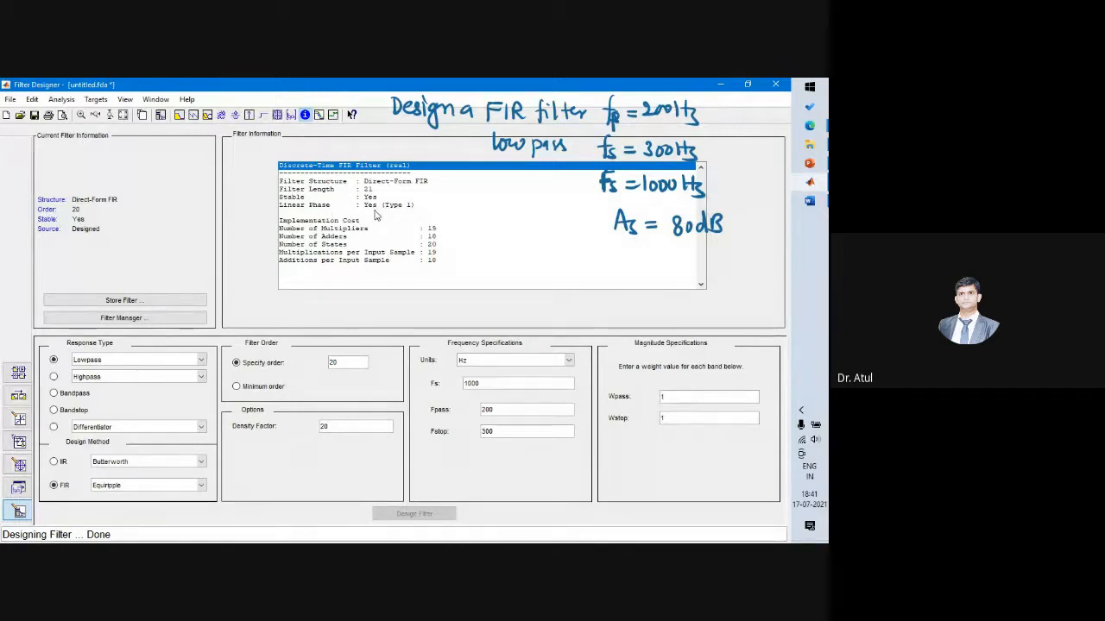
pyautogui.click(331, 118)
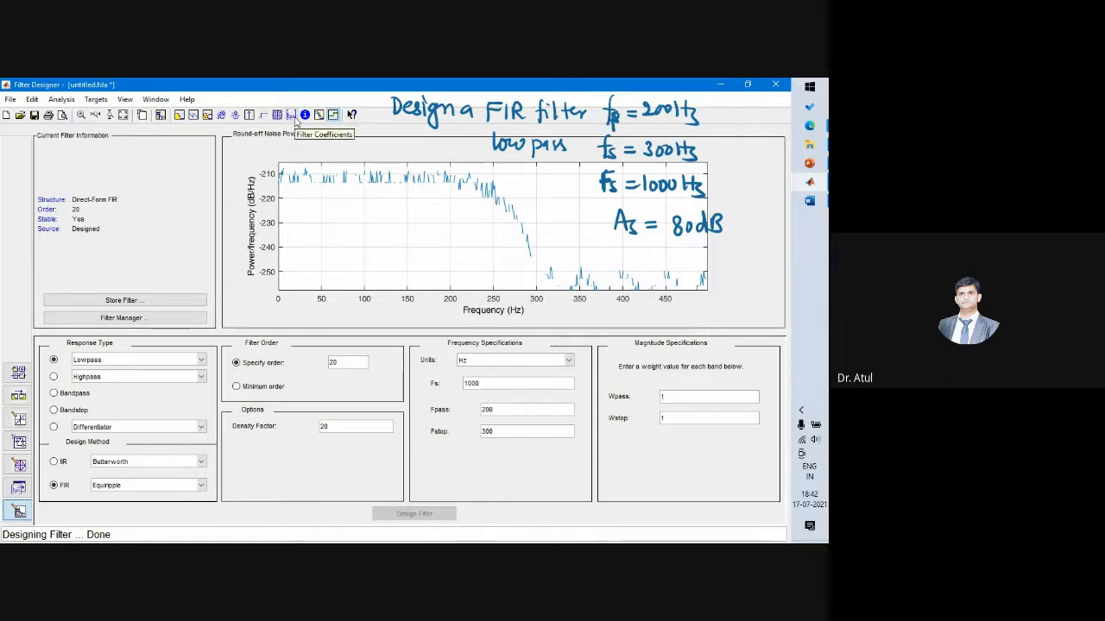
pyautogui.click(175, 117)
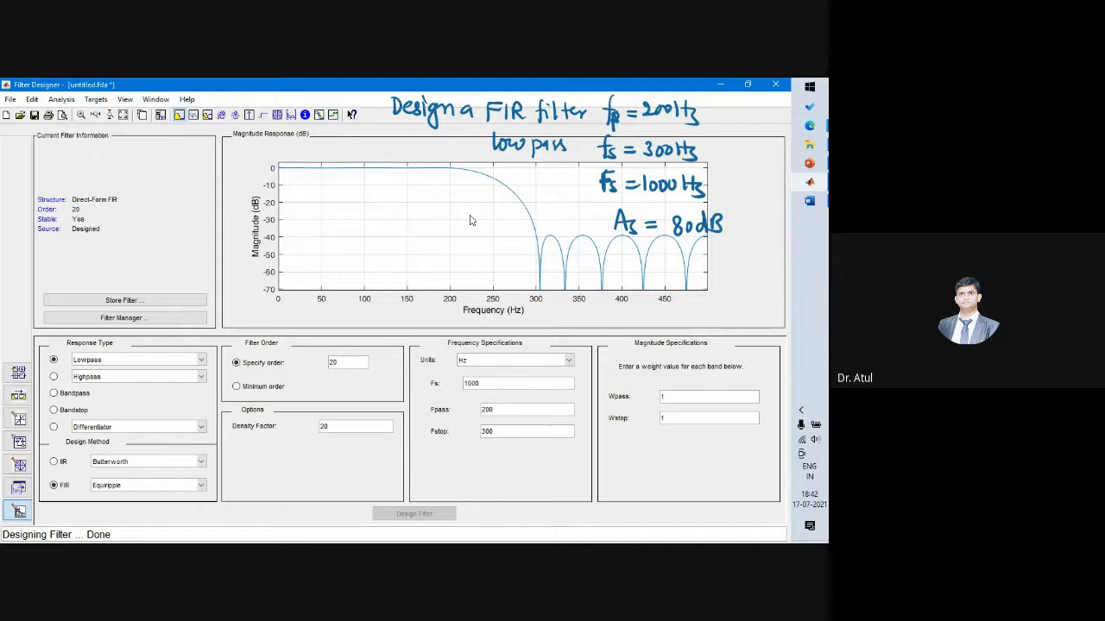
# Step: Clear the handwritten specifications, check the workspace in the main MATLAB window and return to Filter Designer
pyautogui.press('Escape')
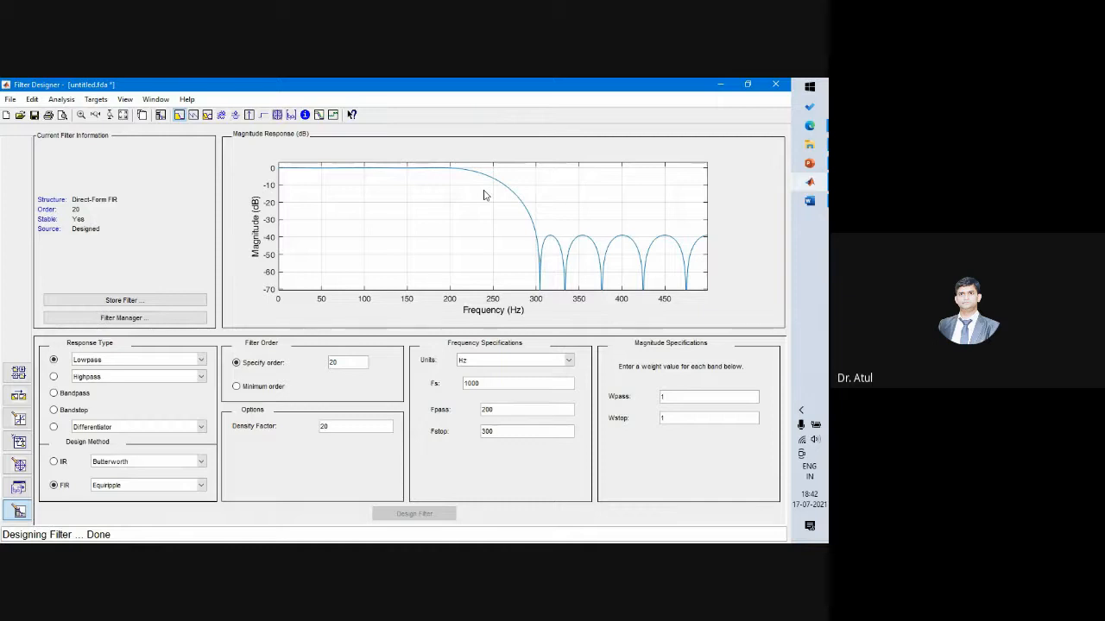
pyautogui.click(810, 181)
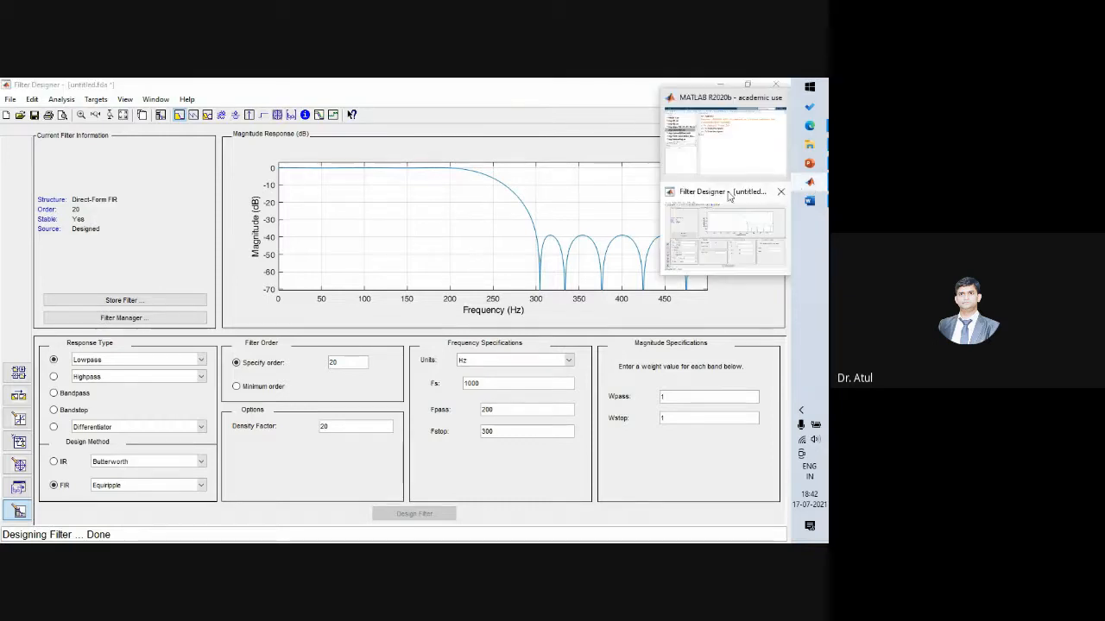
pyautogui.click(730, 154)
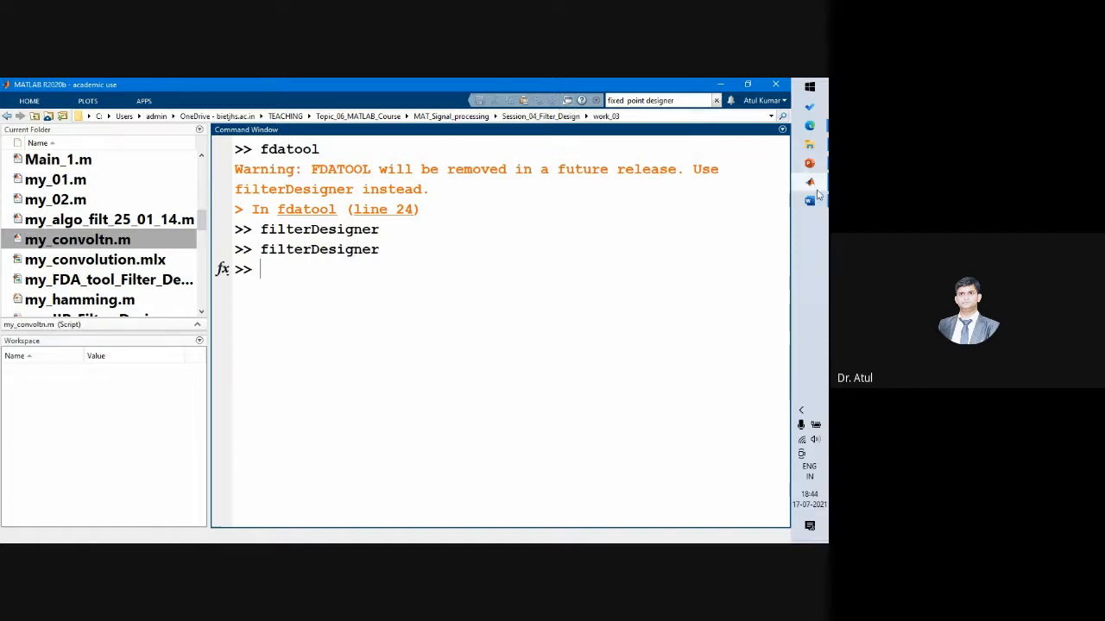
pyautogui.moveTo(809, 182)
pyautogui.click(698, 235)
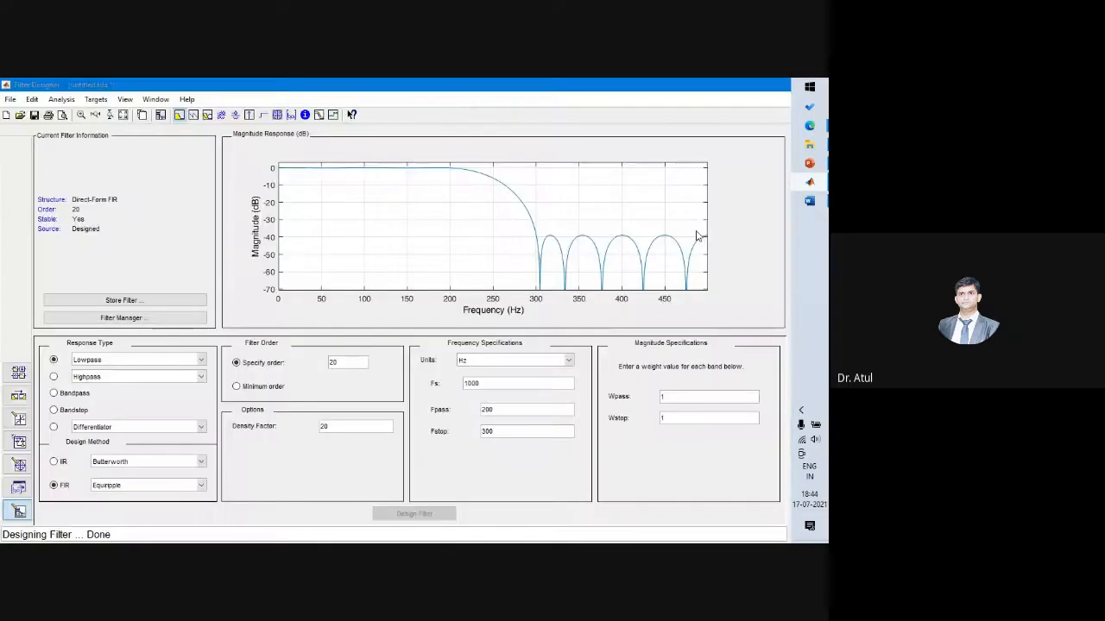
# Step: Export the filter to the workspace as coefficients with the numerator variable named h, allowing variables to be overwritten
pyautogui.click(11, 100)
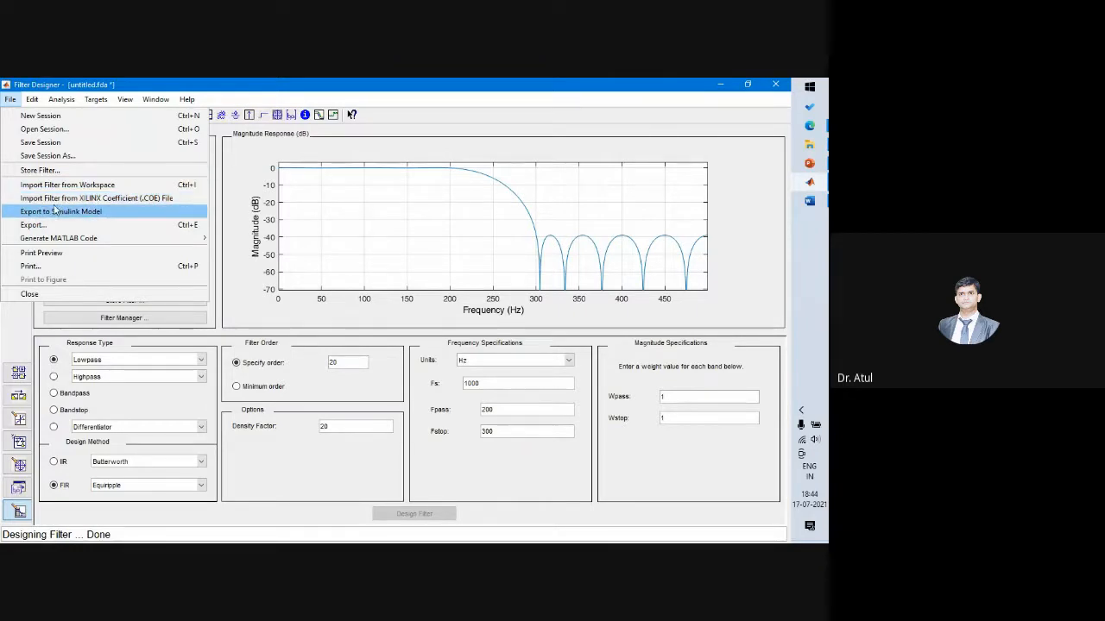
pyautogui.moveTo(78, 242)
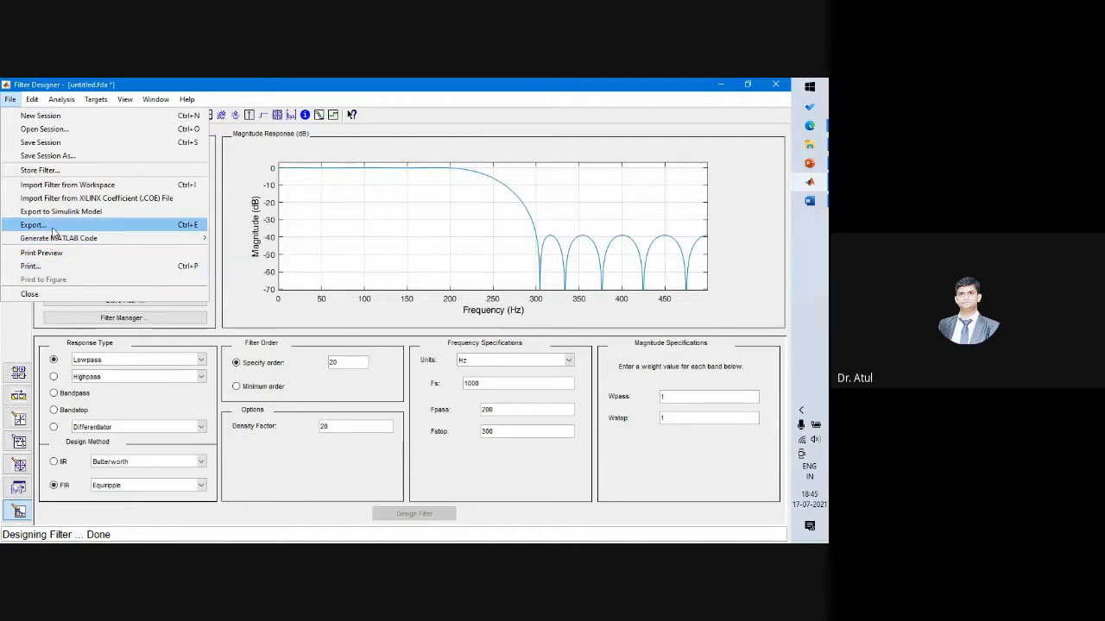
pyautogui.click(43, 227)
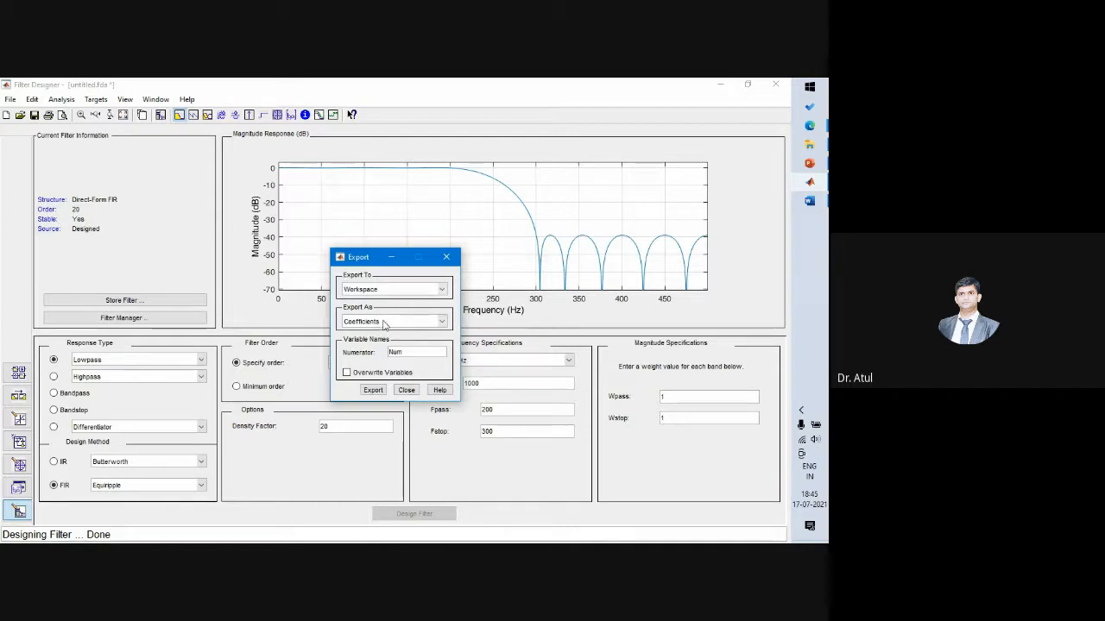
pyautogui.click(384, 322)
pyautogui.click(384, 333)
pyautogui.press('BackSpace')
pyautogui.press('BackSpace')
pyautogui.press('BackSpace')
pyautogui.write('h')
pyautogui.click(351, 376)
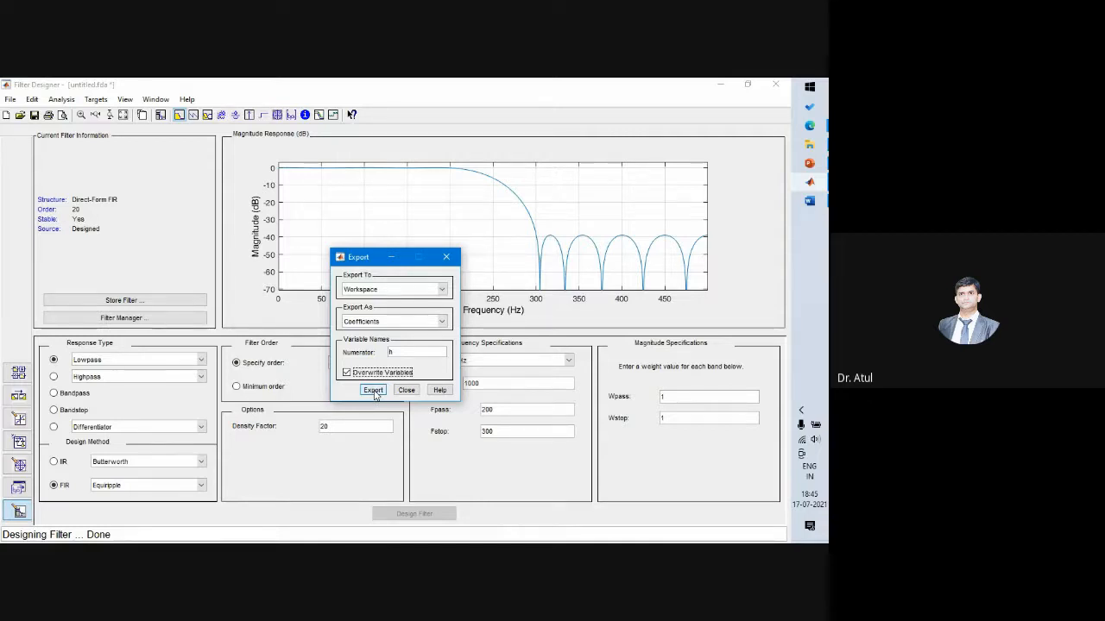
pyautogui.click(373, 391)
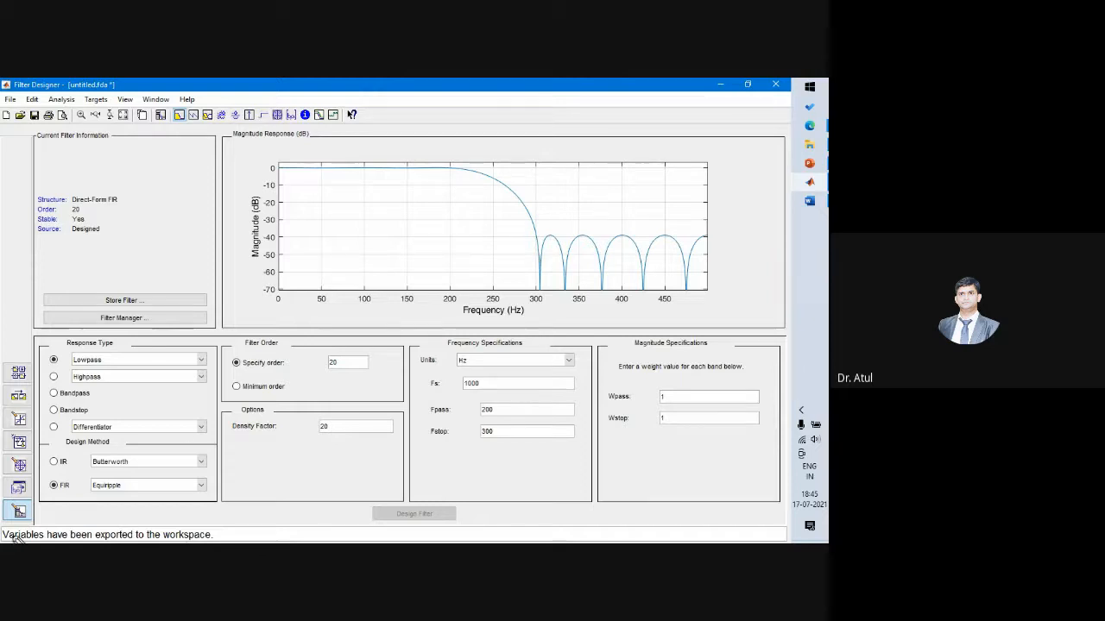
# Step: Circle the export status message with the pen, write an underlined h as a note, and clear the ink
pyautogui.moveTo(23, 535)
pyautogui.mouseDown()
pyautogui.moveTo(62, 518)
pyautogui.moveTo(148, 516)
pyautogui.moveTo(216, 524)
pyautogui.moveTo(217, 538)
pyautogui.mouseUp()
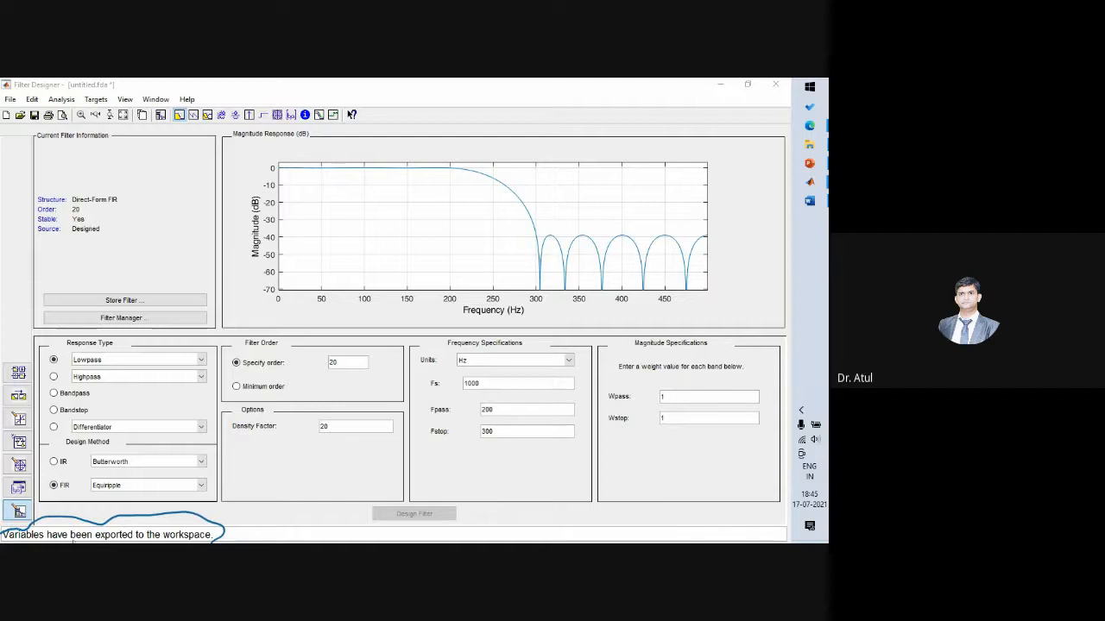
pyautogui.moveTo(277, 475); pyautogui.dragTo(291, 501)
pyautogui.moveTo(274, 517); pyautogui.dragTo(295, 509)
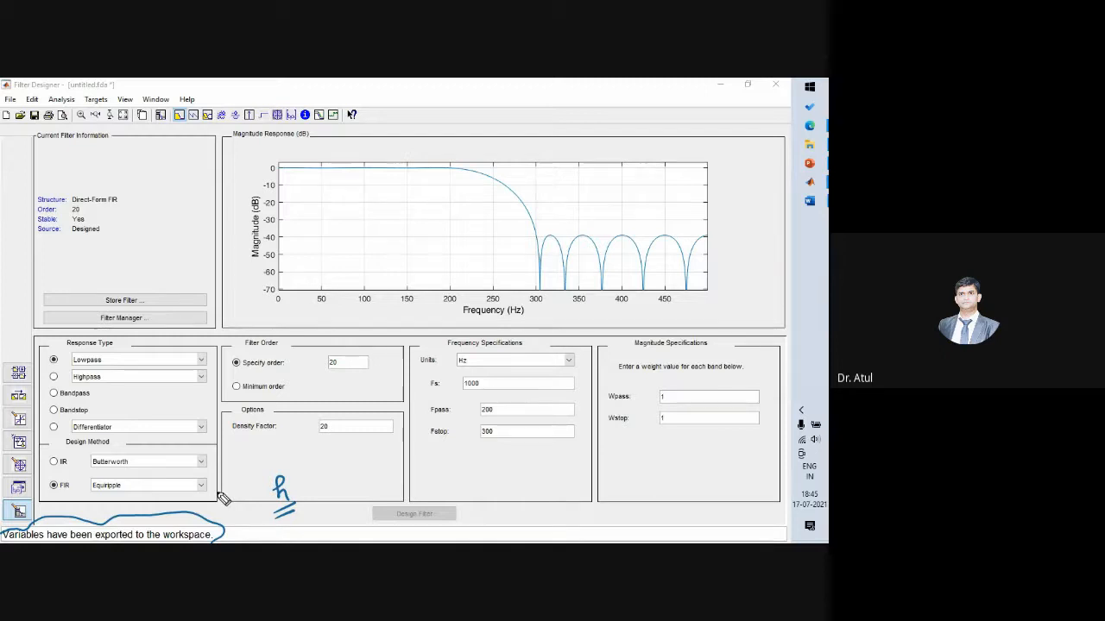
pyautogui.press('Escape')
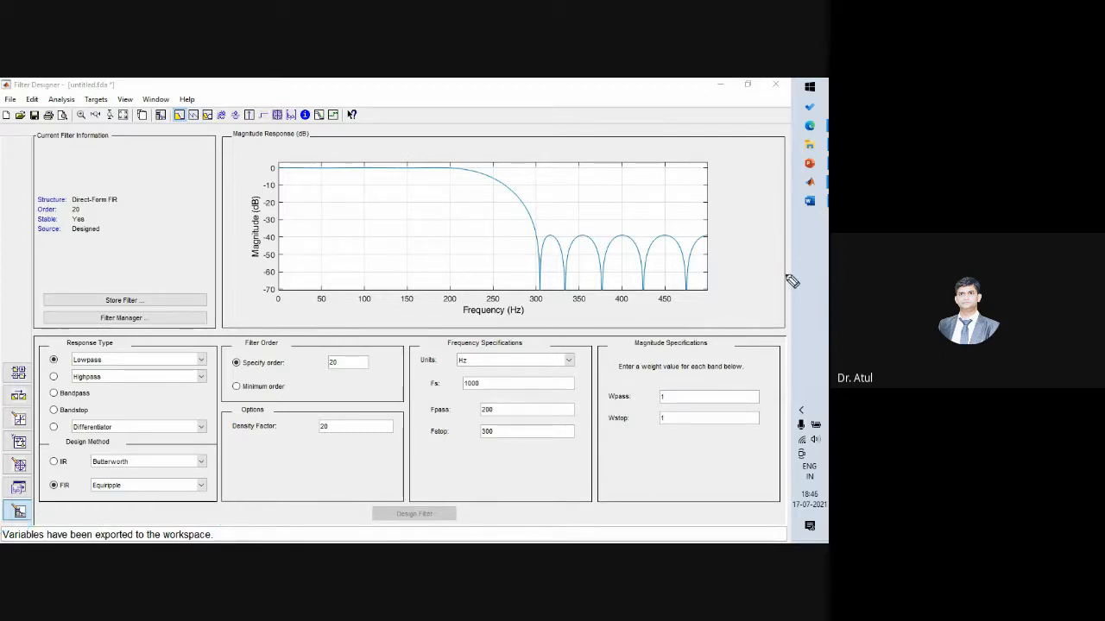
# Step: Switch to the main MATLAB window and inspect the exported variable h in the workspace
pyautogui.moveTo(799, 188)
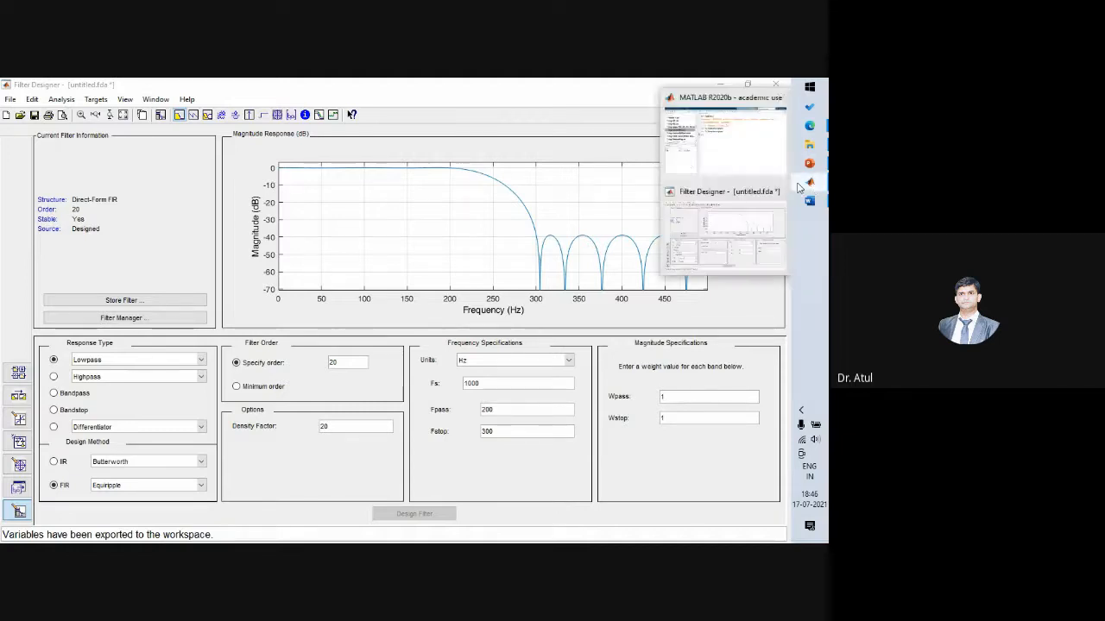
pyautogui.click(721, 157)
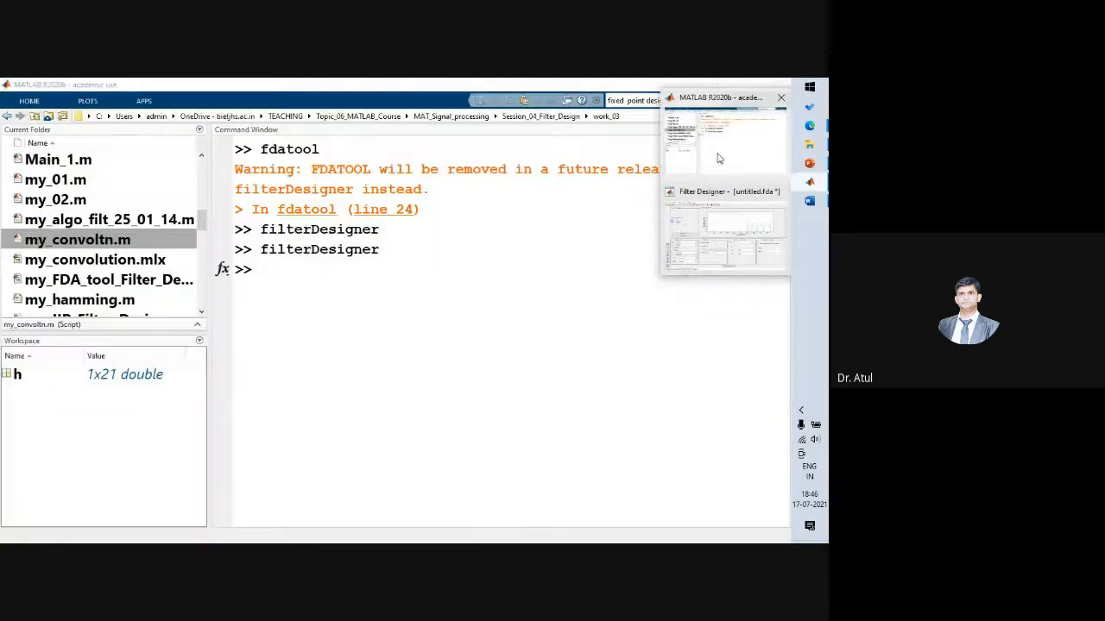
pyautogui.click(102, 382)
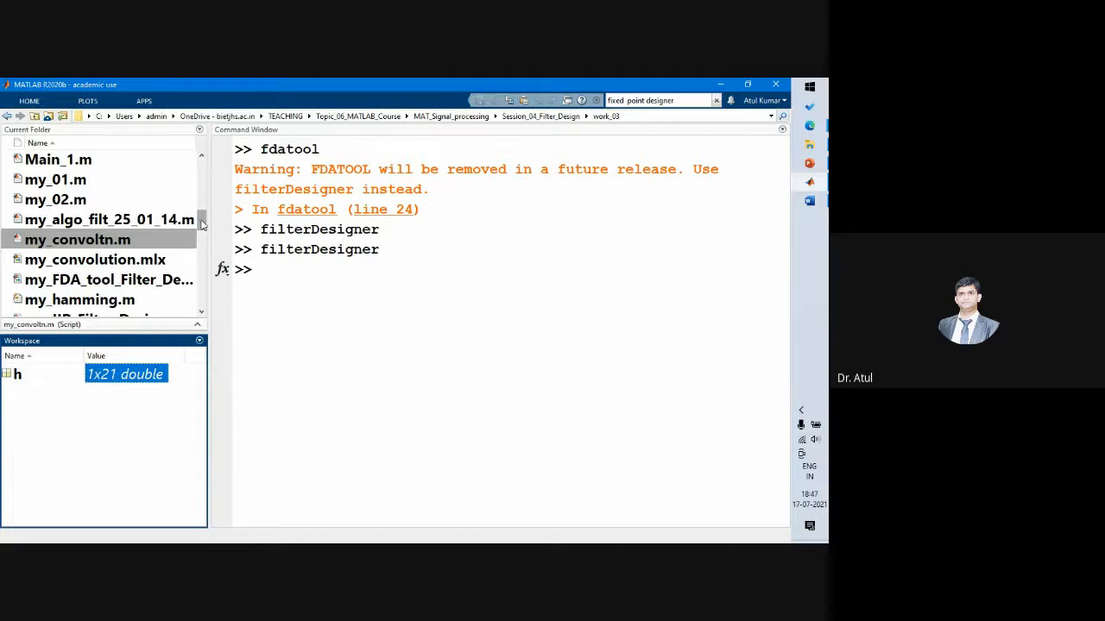
# Step: Open my_01.m from the work_03 folder of Session_03_Feature_Extraction_from_signals and look through the script and the folder's files
pyautogui.moveTo(203, 225); pyautogui.dragTo(203, 172)
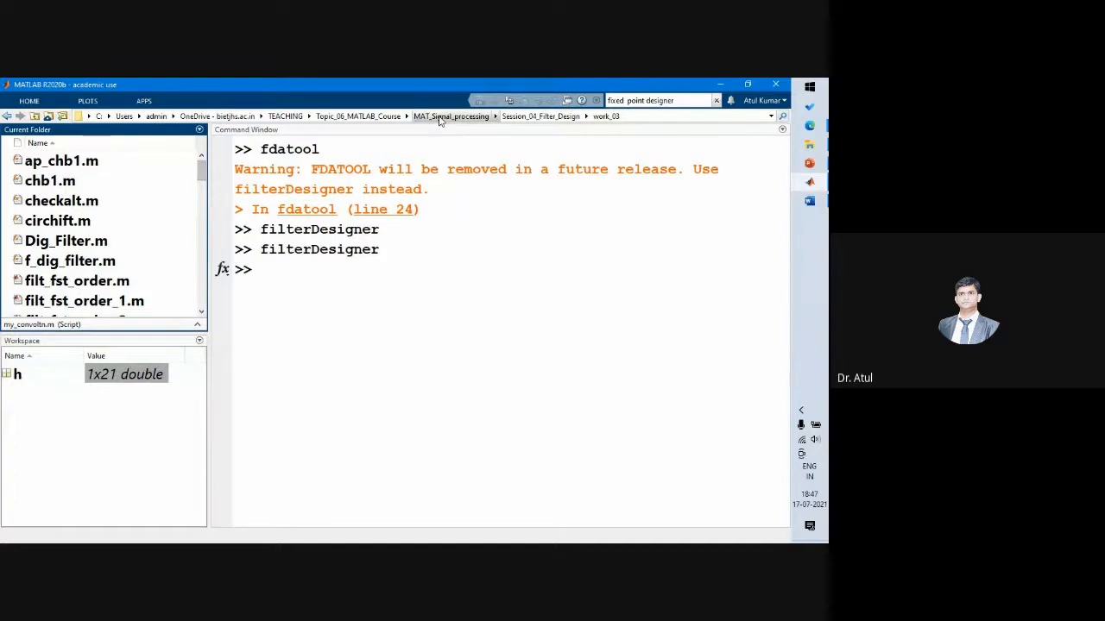
pyautogui.click(440, 118)
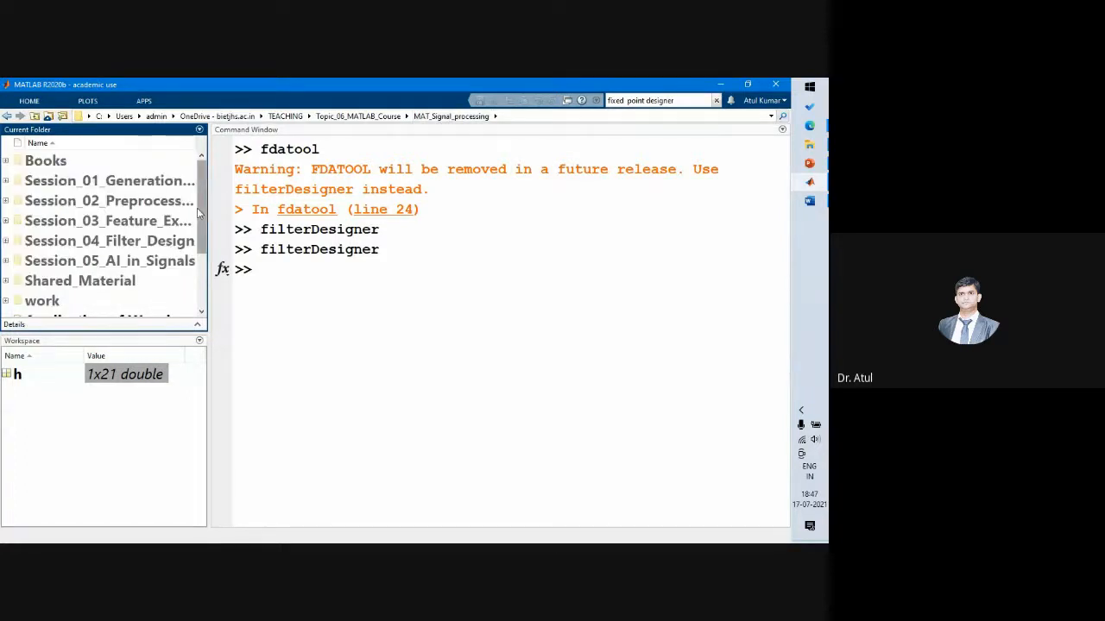
pyautogui.doubleClick(128, 226)
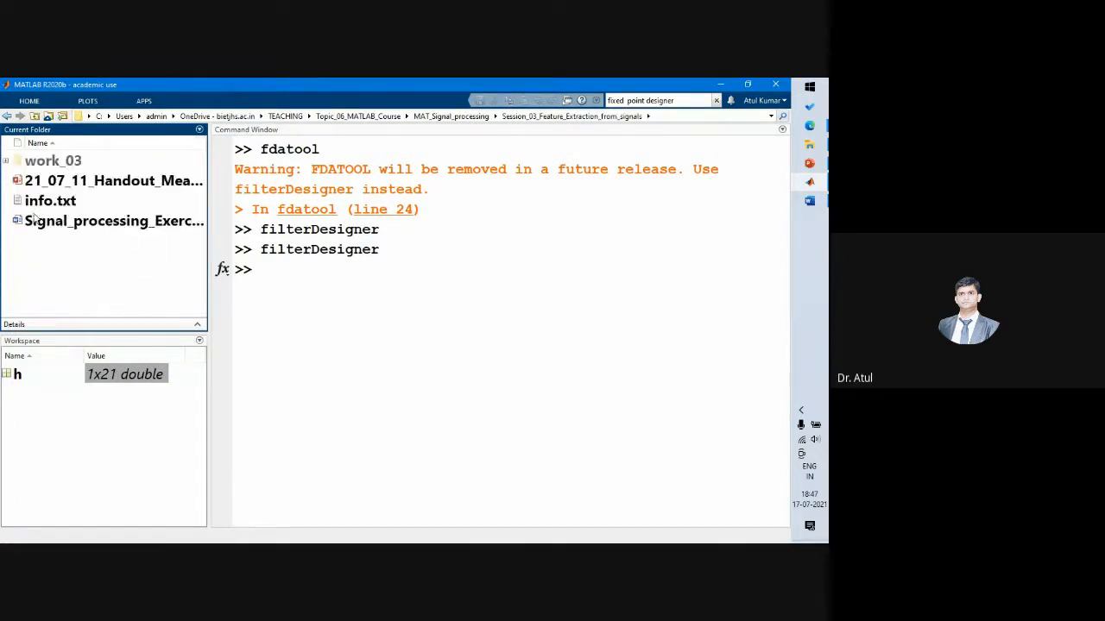
pyautogui.doubleClick(54, 165)
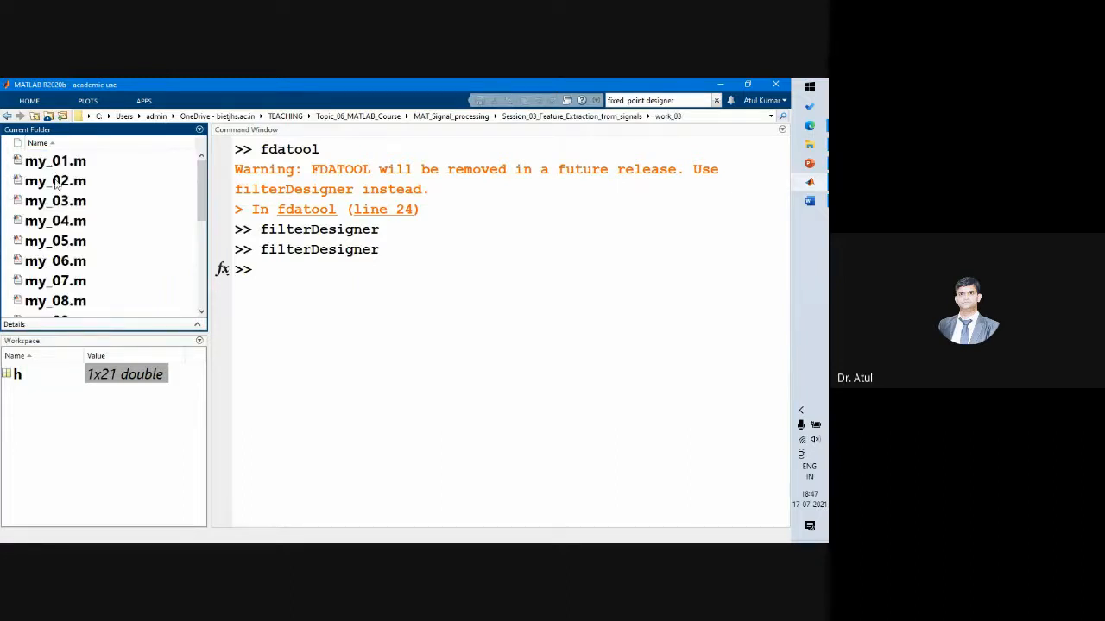
pyautogui.click(59, 163)
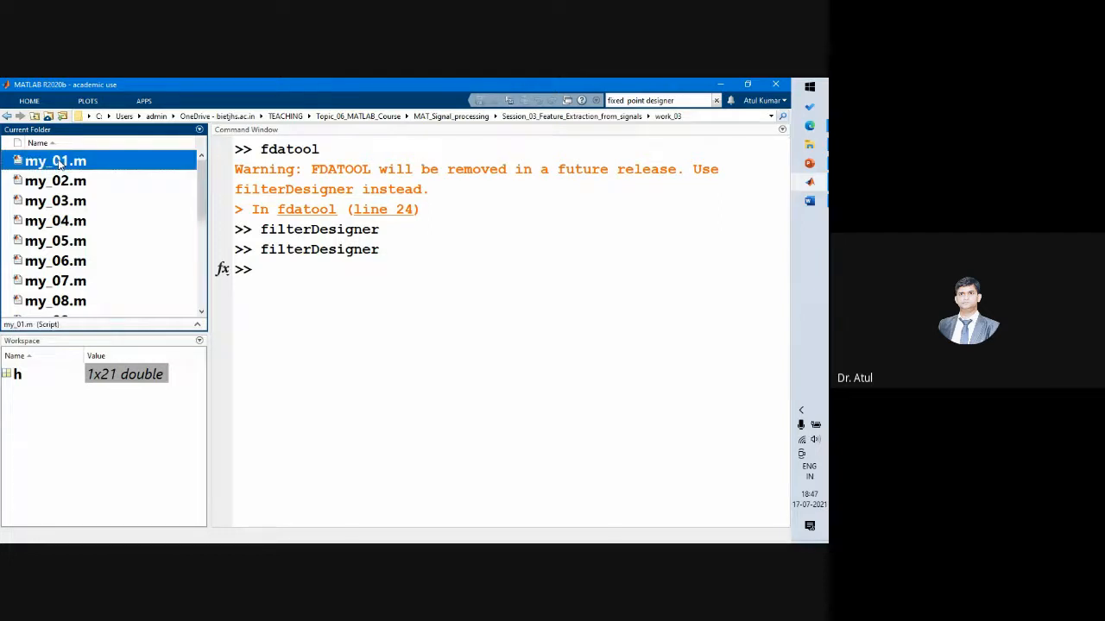
pyautogui.doubleClick(59, 163)
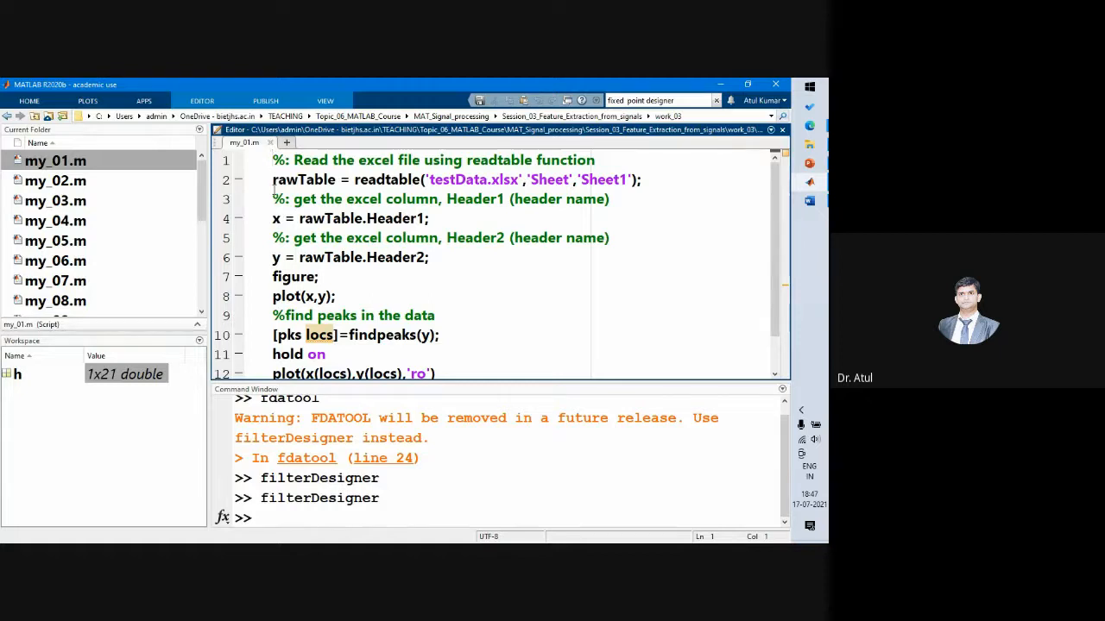
pyautogui.click(62, 419)
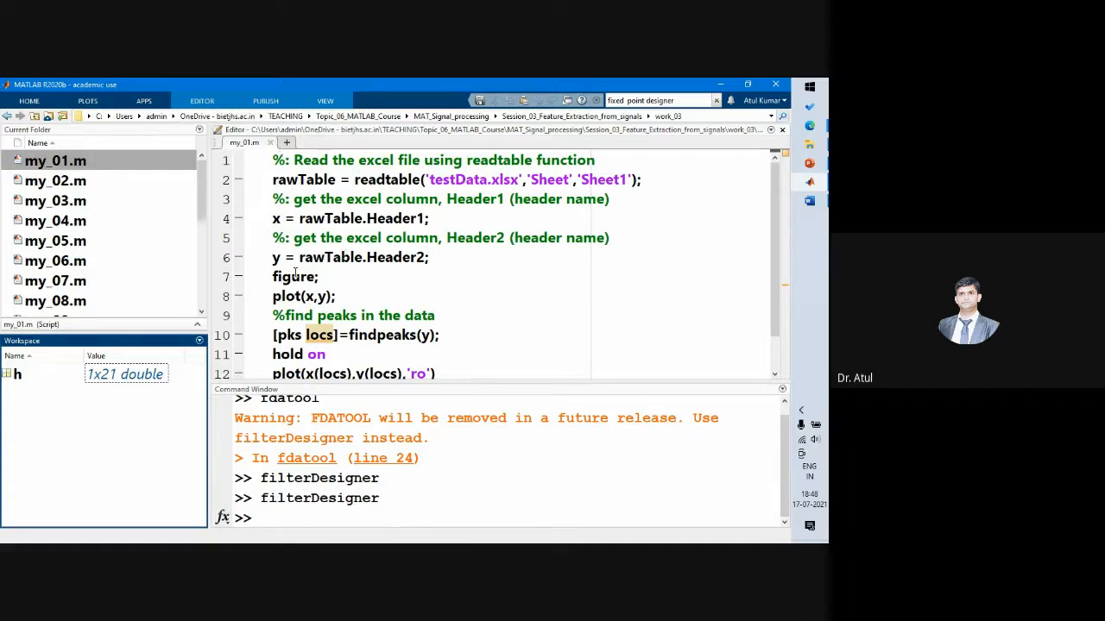
pyautogui.click(351, 314)
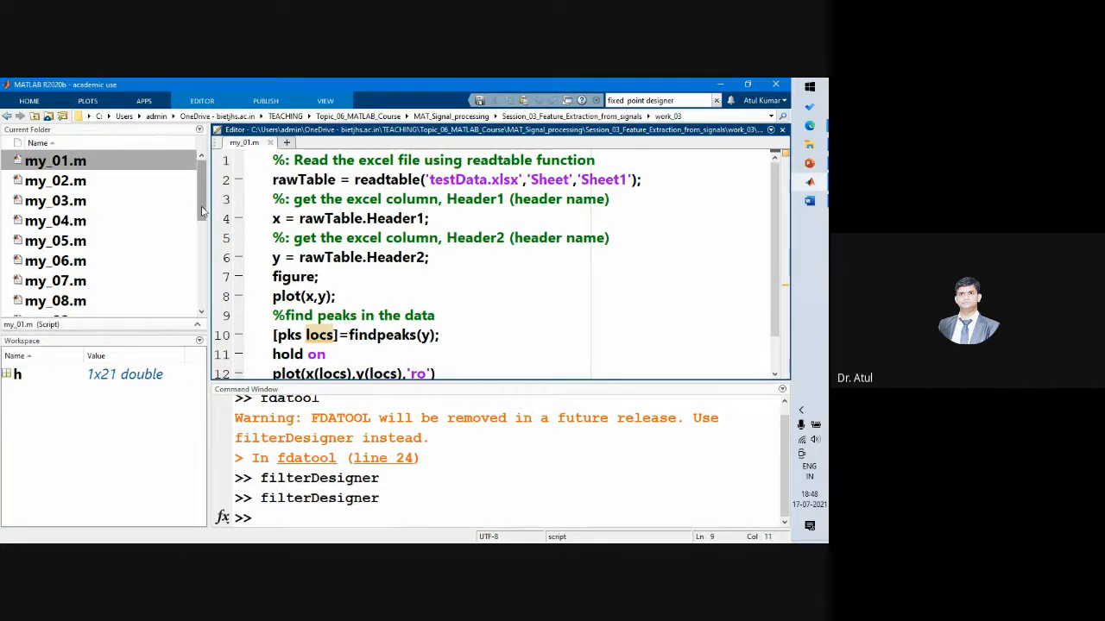
pyautogui.moveTo(202, 211); pyautogui.dragTo(204, 308)
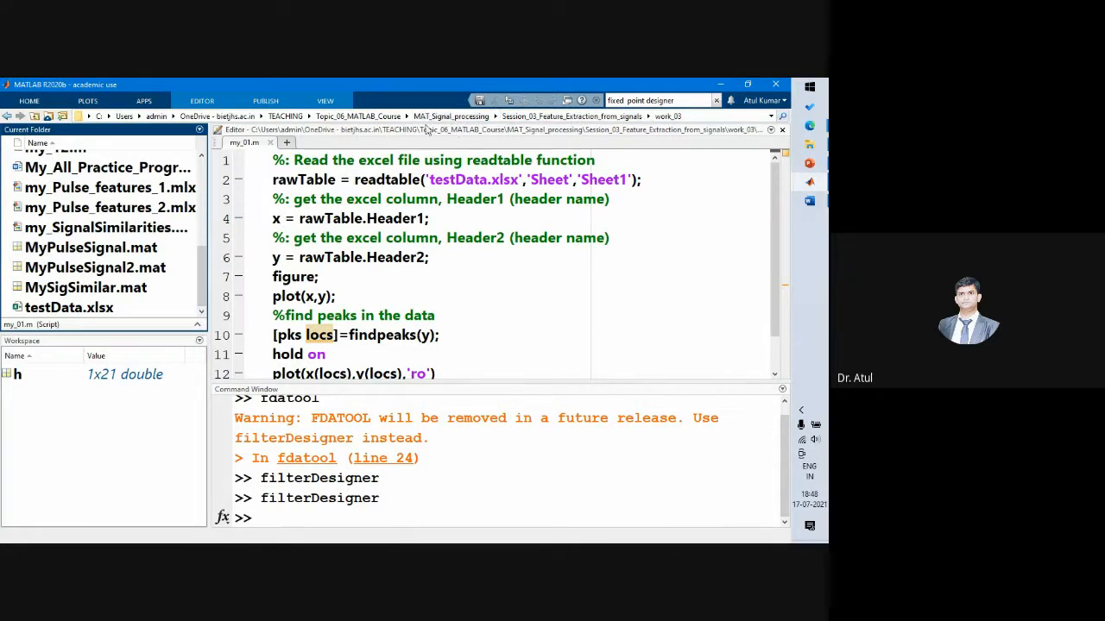
# Step: Return to the work_03 folder of Session_04_Filter_Design, select h in the workspace and close the my_01.m script
pyautogui.click(452, 117)
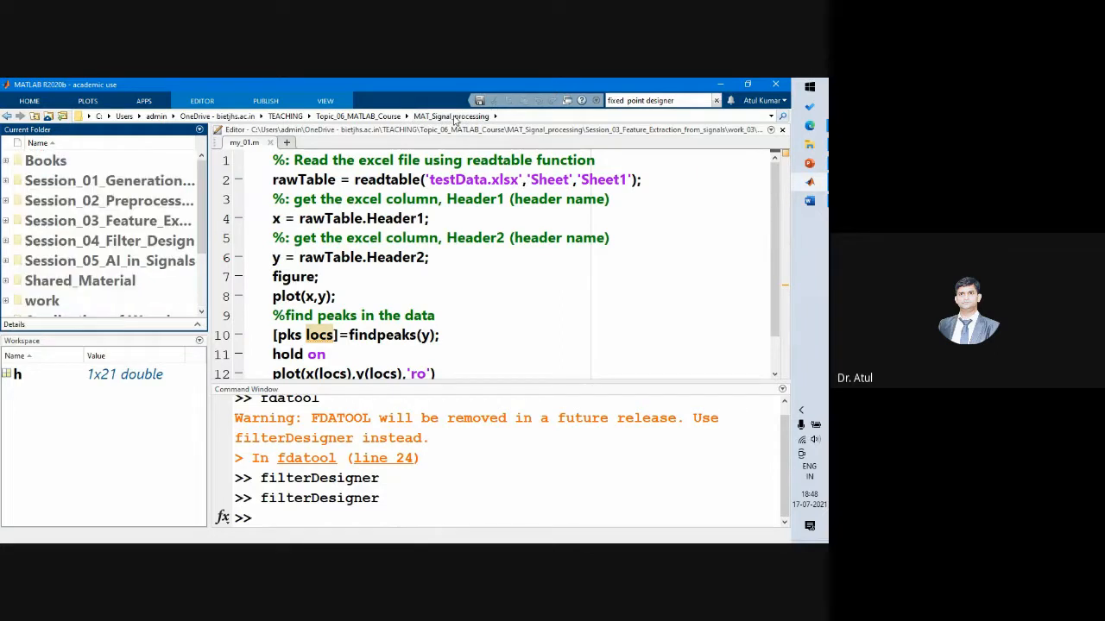
pyautogui.doubleClick(145, 246)
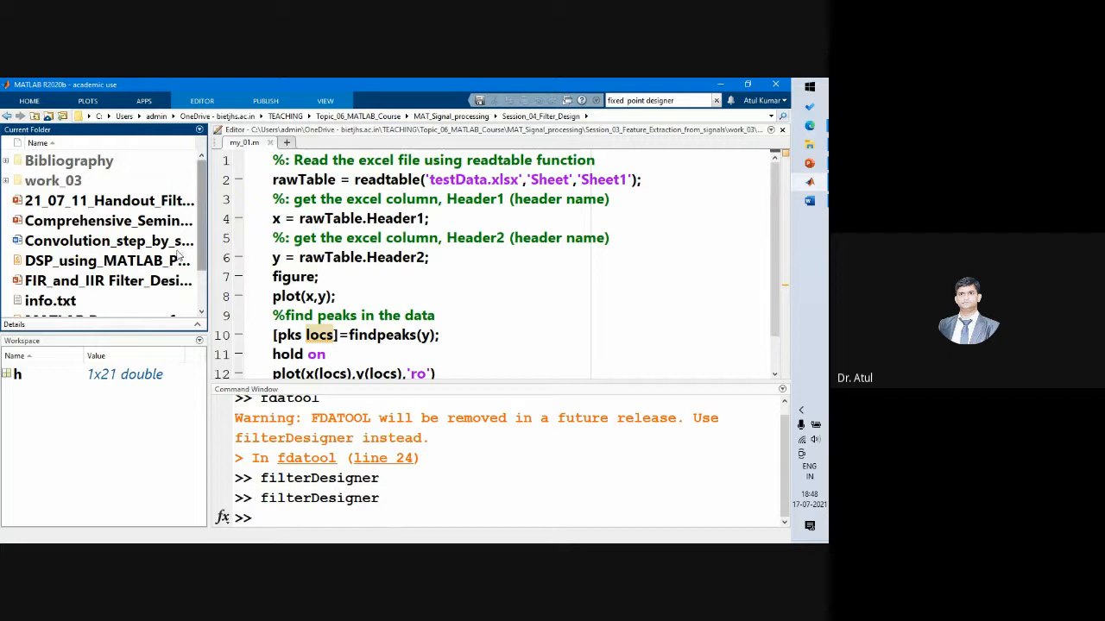
pyautogui.click(41, 181)
pyautogui.doubleClick(42, 181)
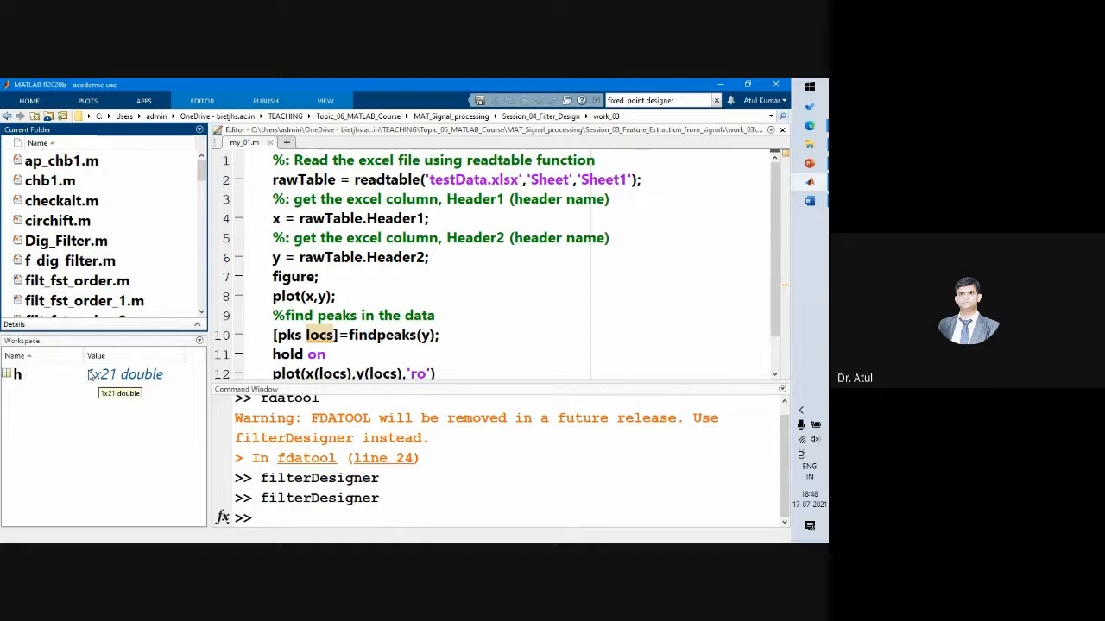
pyautogui.click(51, 380)
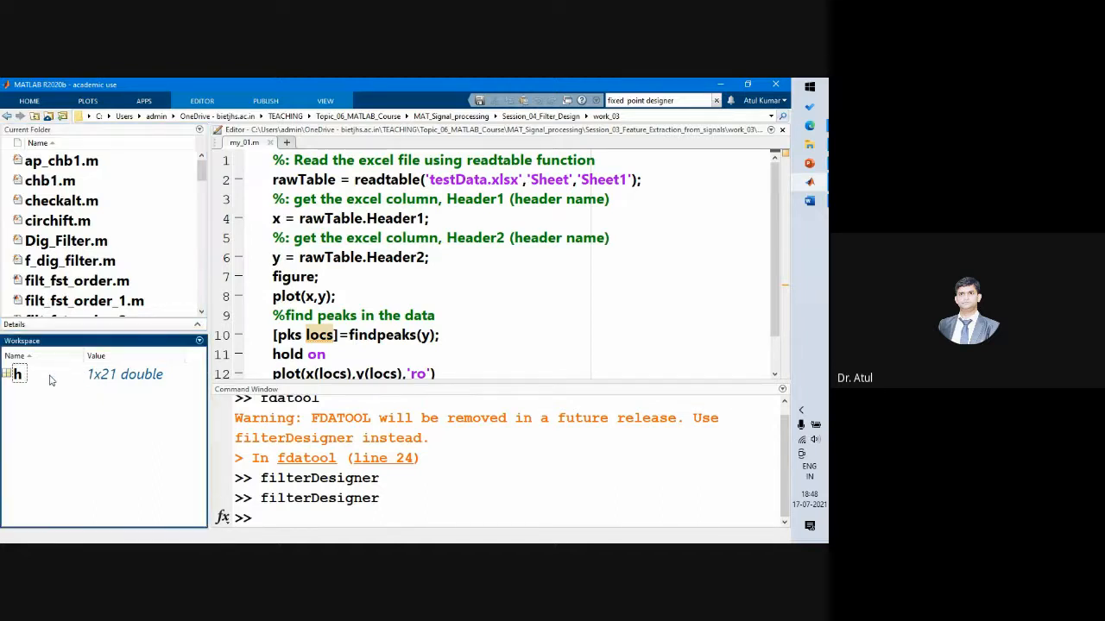
pyautogui.click(6, 376)
pyautogui.click(270, 143)
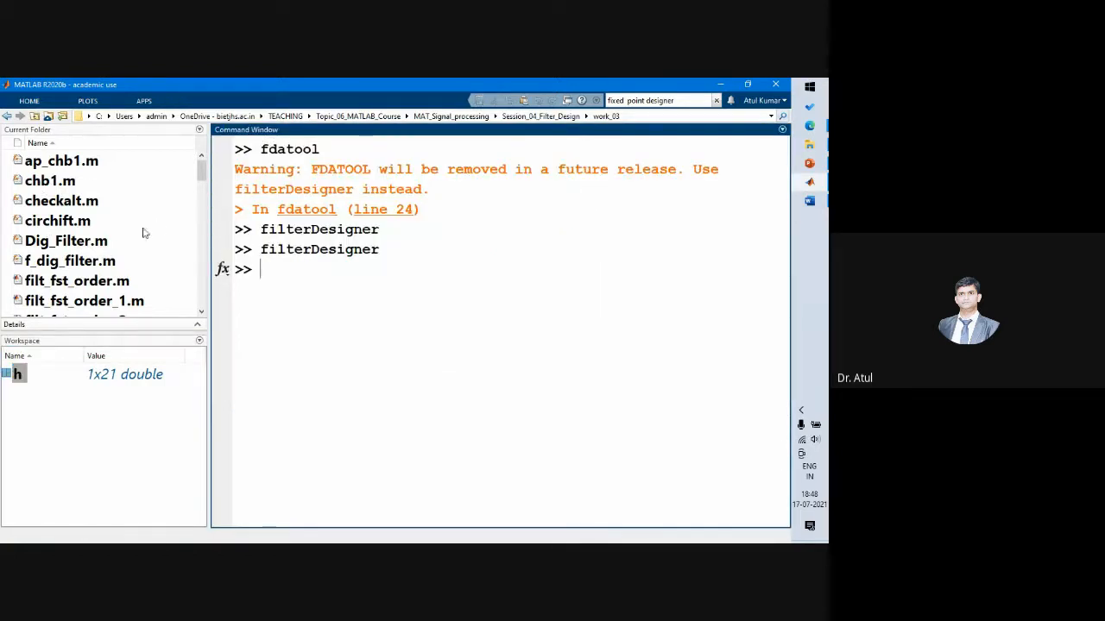
# Step: Open the live script my_FDA_tool_Filter_Design.mlx and review its FIR design specification and signal generation code
pyautogui.moveTo(199, 171); pyautogui.dragTo(207, 229)
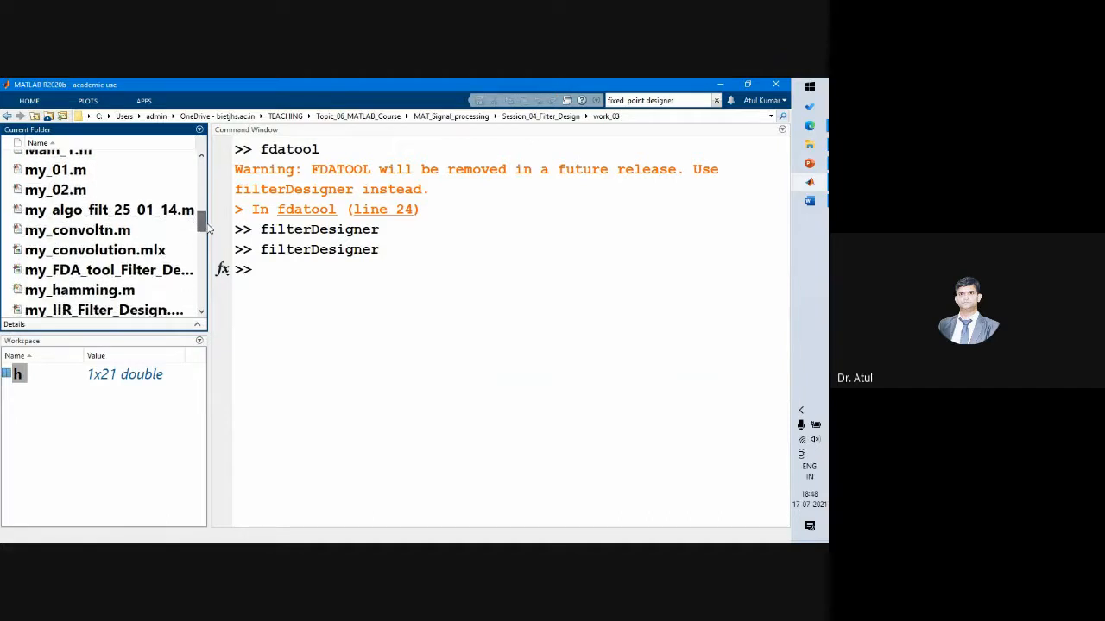
pyautogui.click(82, 272)
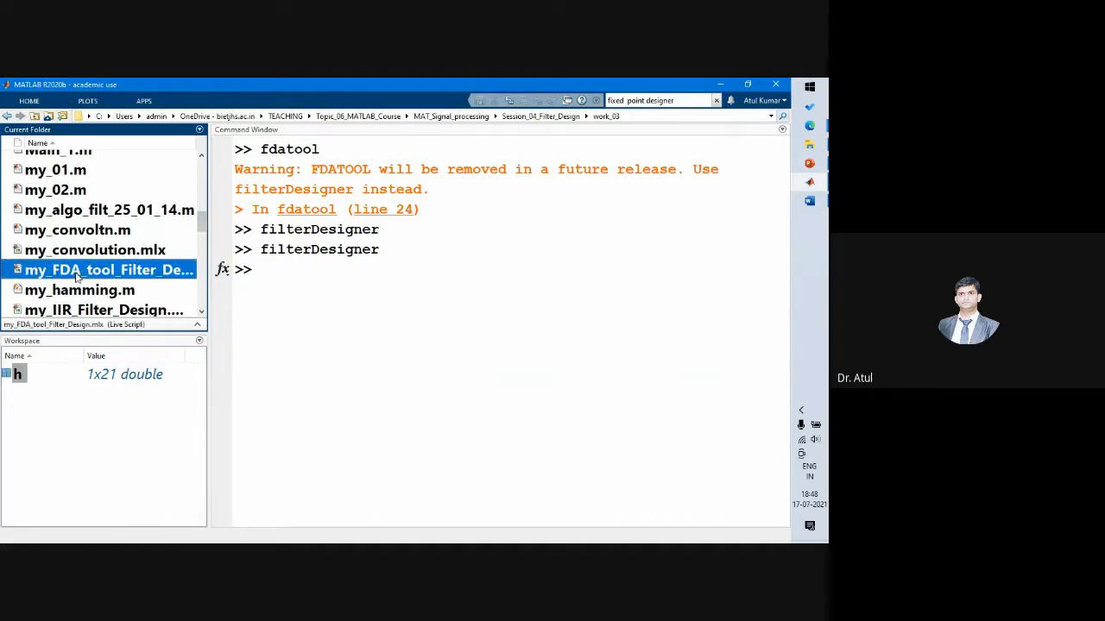
pyautogui.doubleClick(91, 273)
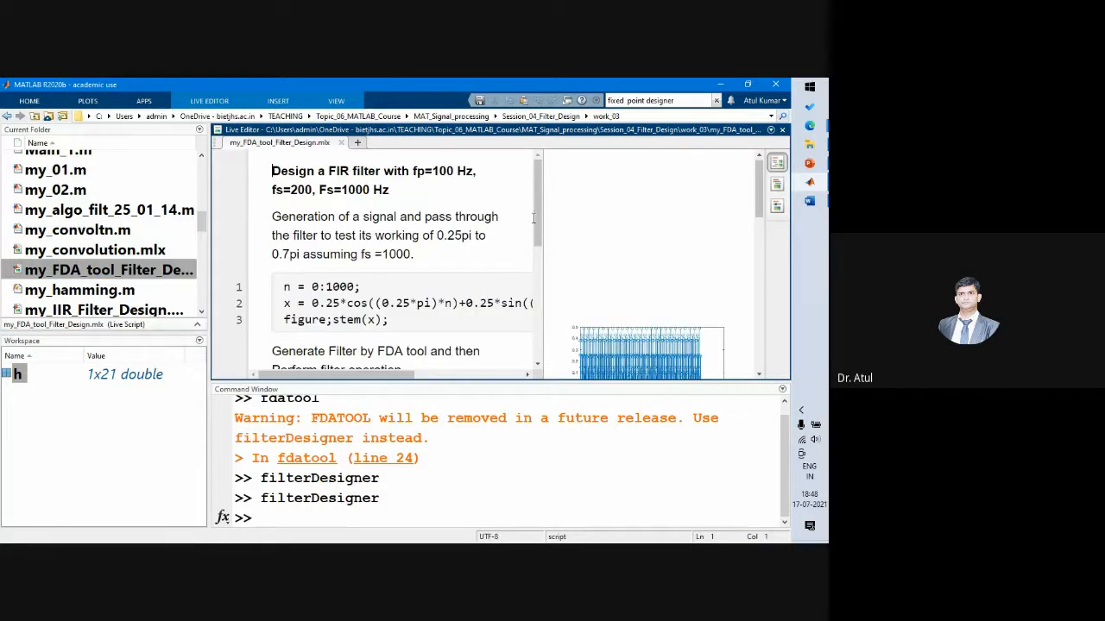
pyautogui.moveTo(535, 218); pyautogui.dragTo(536, 221)
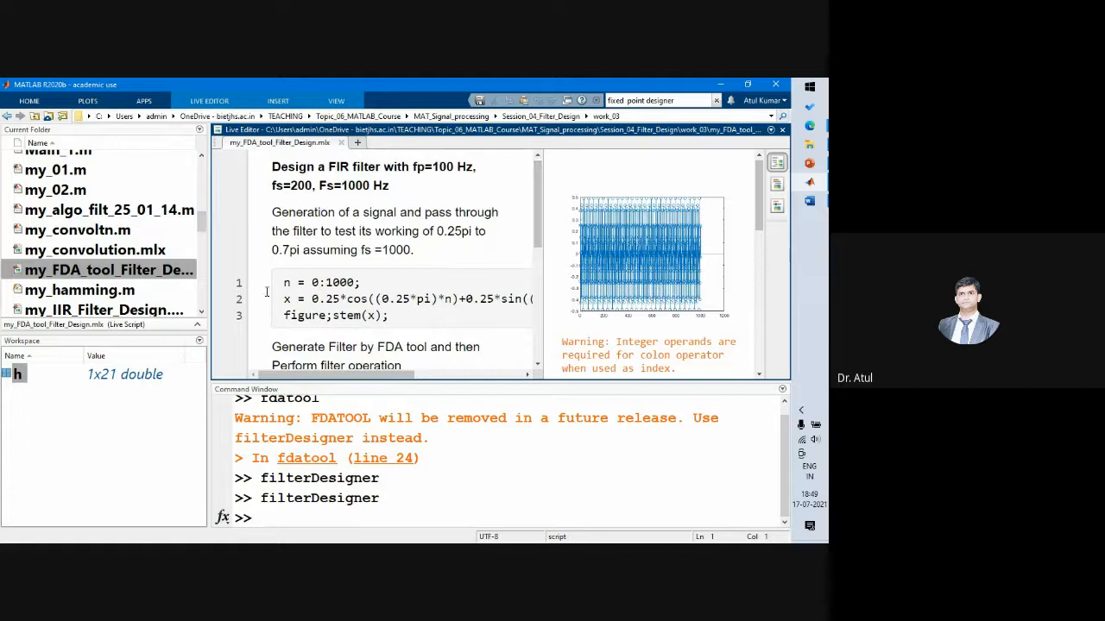
pyautogui.click(393, 315)
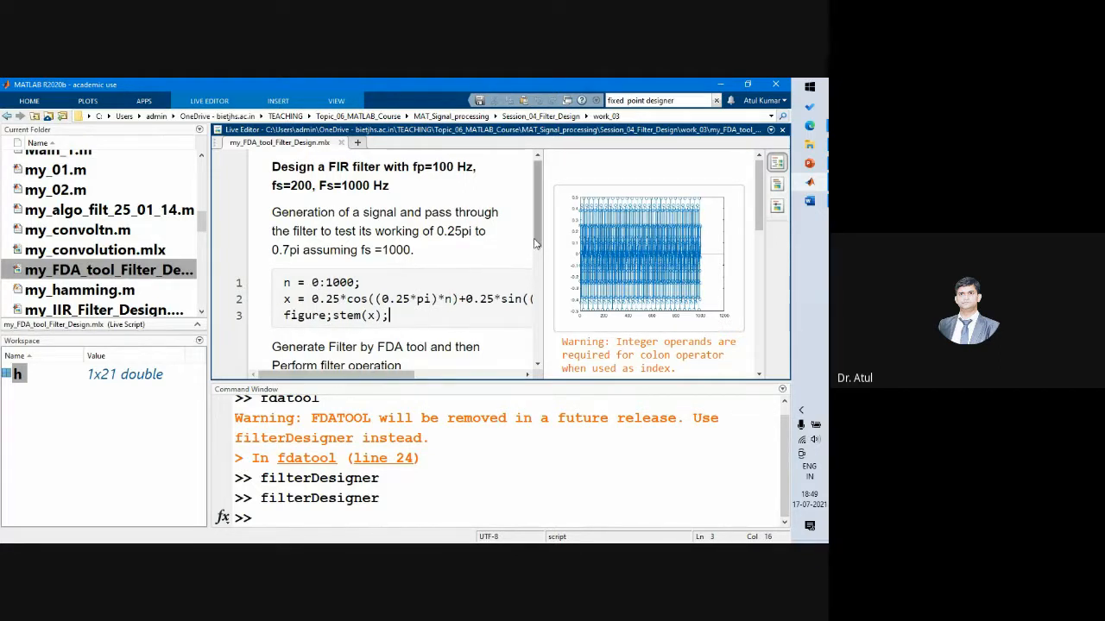
pyautogui.moveTo(535, 242); pyautogui.dragTo(536, 198)
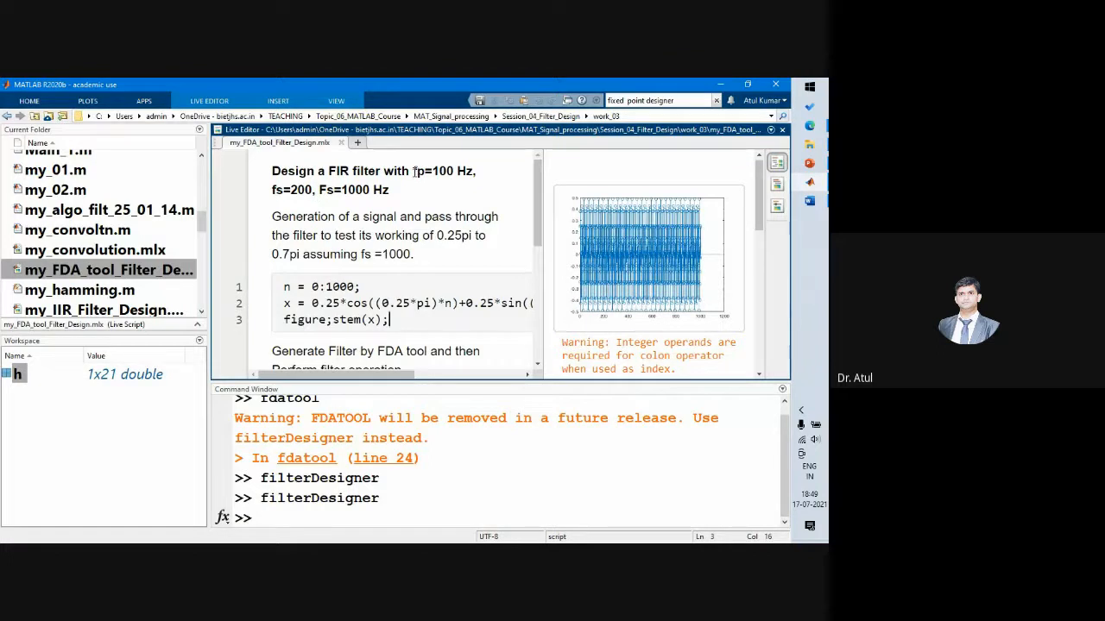
# Step: Check the fp=100 Hz and fs=200 values in the FIR design specification and the length of the test signal
pyautogui.moveTo(414, 170); pyautogui.dragTo(472, 179)
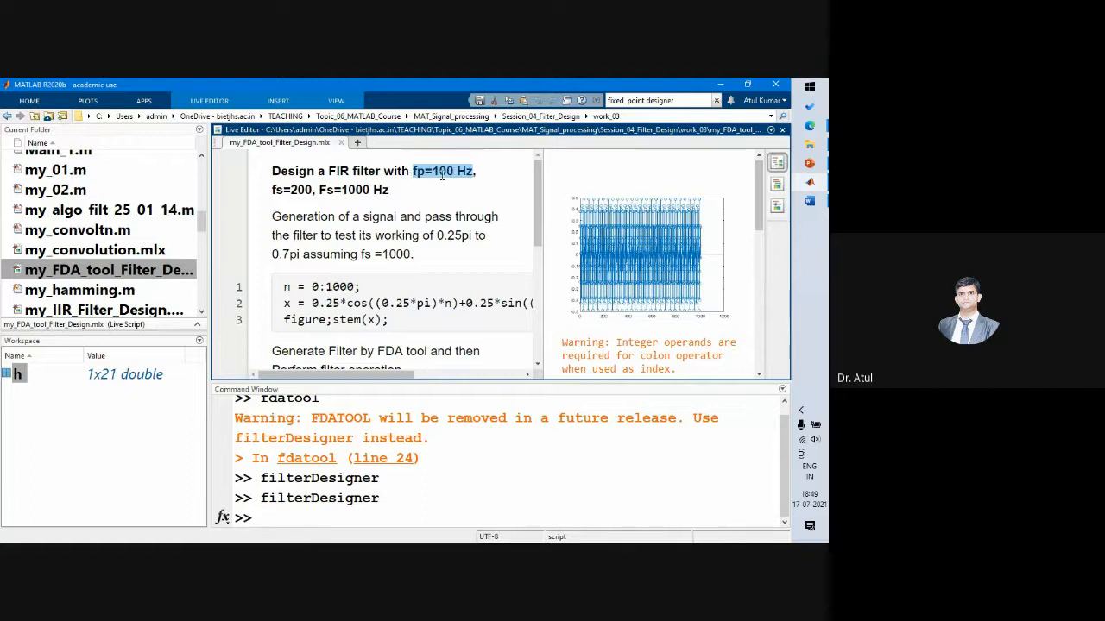
pyautogui.moveTo(273, 190); pyautogui.dragTo(315, 197)
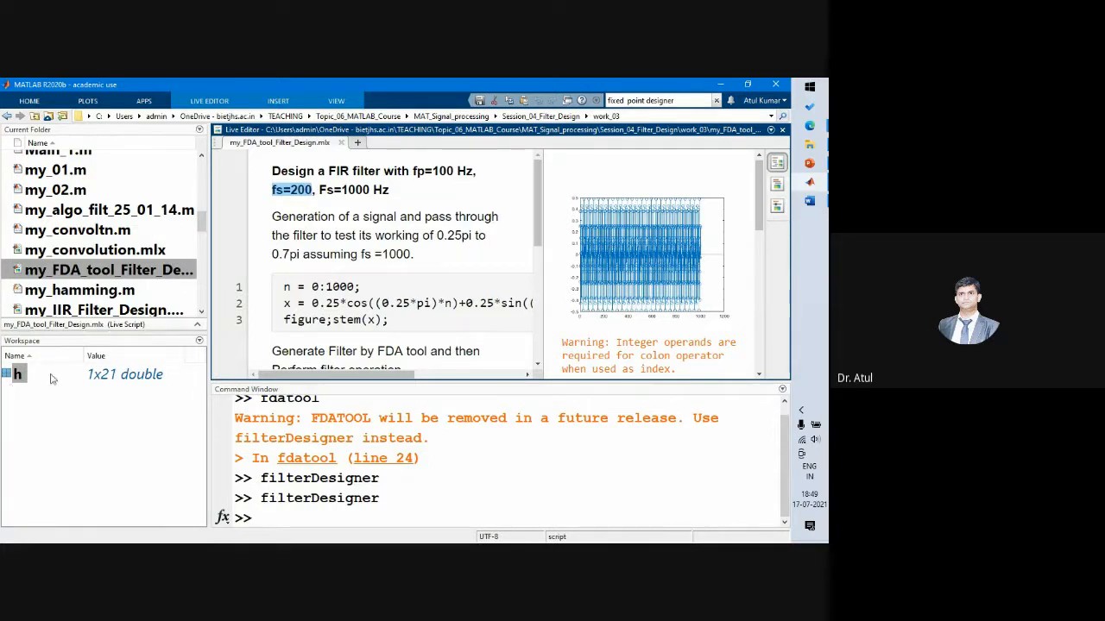
pyautogui.click(313, 286)
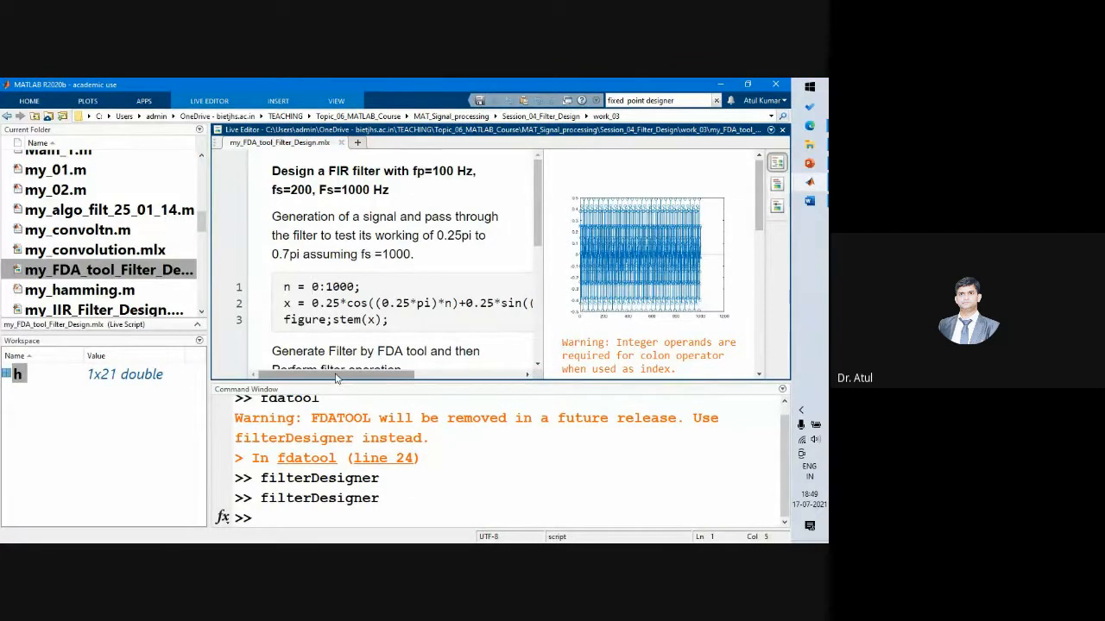
pyautogui.moveTo(336, 378)
pyautogui.mouseDown()
pyautogui.moveTo(372, 378)
pyautogui.moveTo(331, 381)
pyautogui.mouseUp()
pyautogui.moveTo(358, 377); pyautogui.dragTo(326, 385)
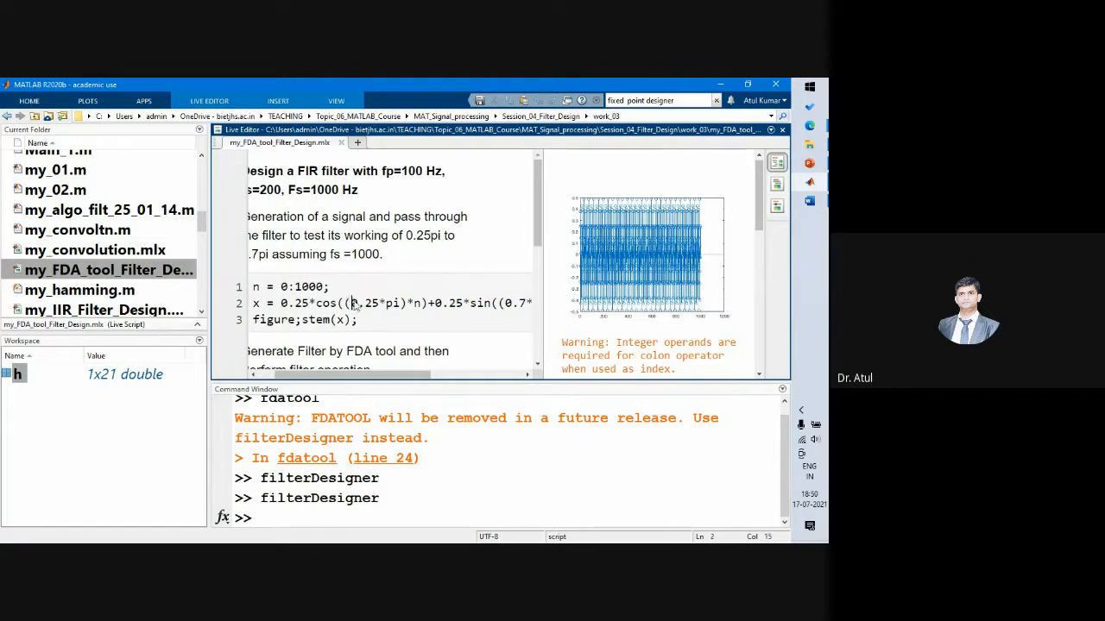
# Step: Examine the 0.25*pi frequency in the cosine term of x against the assumed sampling frequency of 1000
pyautogui.moveTo(350, 303); pyautogui.dragTo(377, 311)
pyautogui.press('Up')
pyautogui.press('Up')
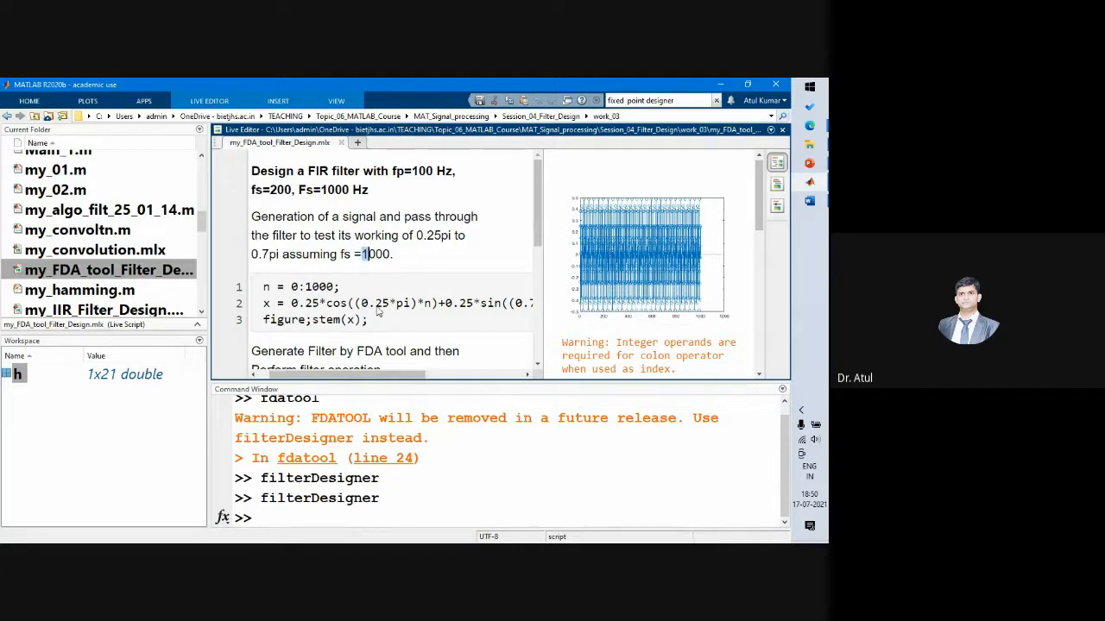
pyautogui.press('Right')
pyautogui.press('Right')
pyautogui.press('Right')
pyautogui.hscroll(1, 378, 311)
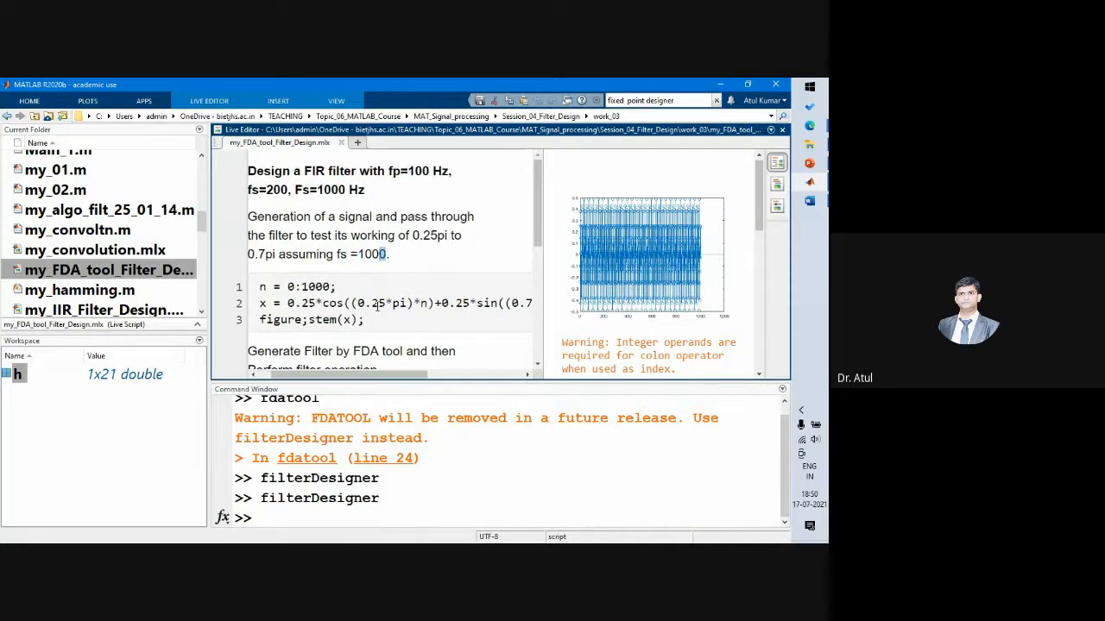
pyautogui.press('Left')
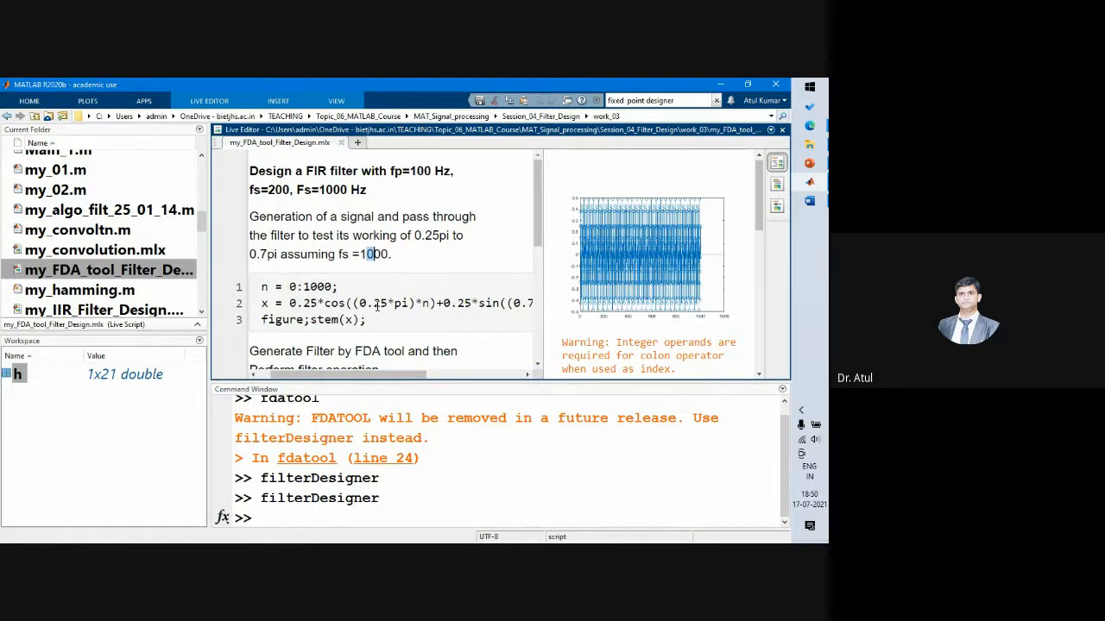
pyautogui.press('End')
pyautogui.moveTo(299, 376)
pyautogui.mouseDown()
pyautogui.moveTo(344, 376)
pyautogui.moveTo(305, 382)
pyautogui.mouseUp()
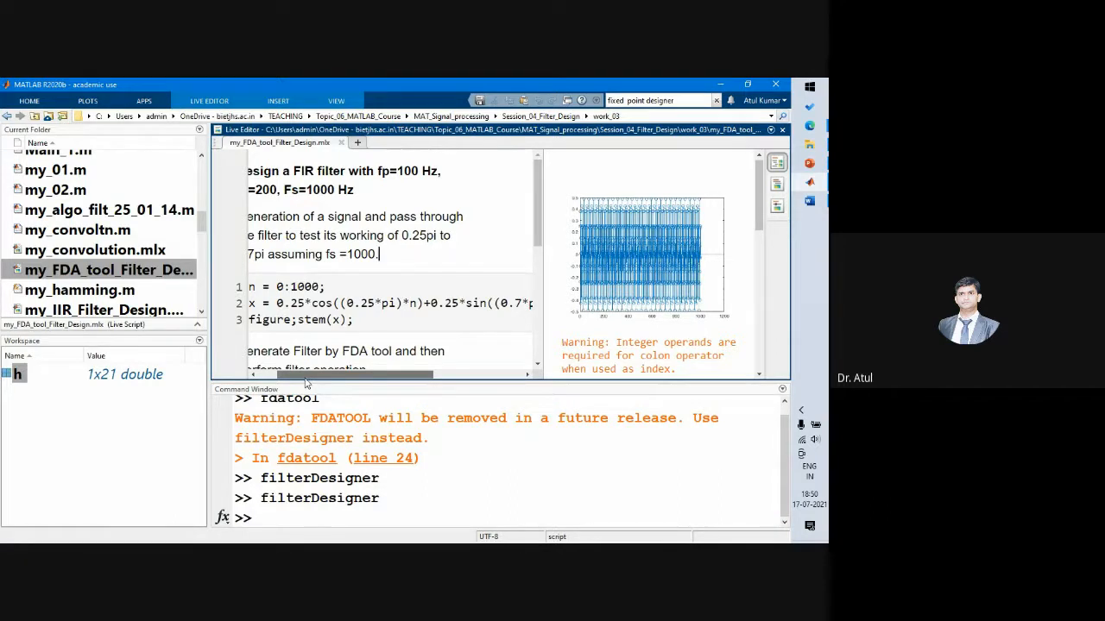
pyautogui.moveTo(306, 384); pyautogui.dragTo(276, 389)
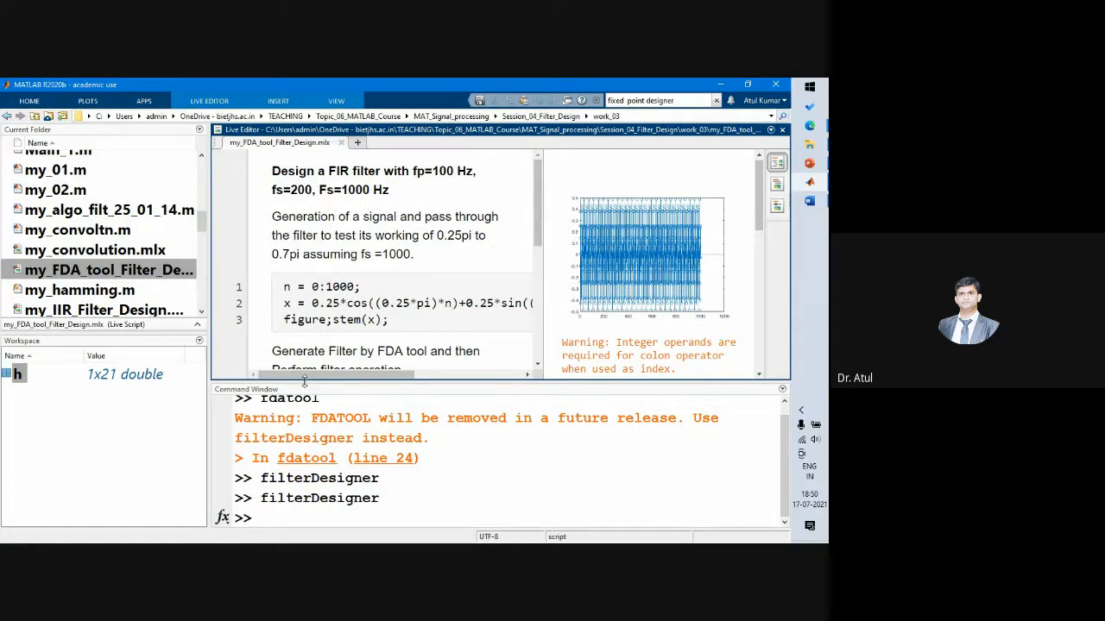
pyautogui.moveTo(306, 384)
pyautogui.mouseDown()
pyautogui.moveTo(329, 386)
pyautogui.moveTo(309, 385)
pyautogui.mouseUp()
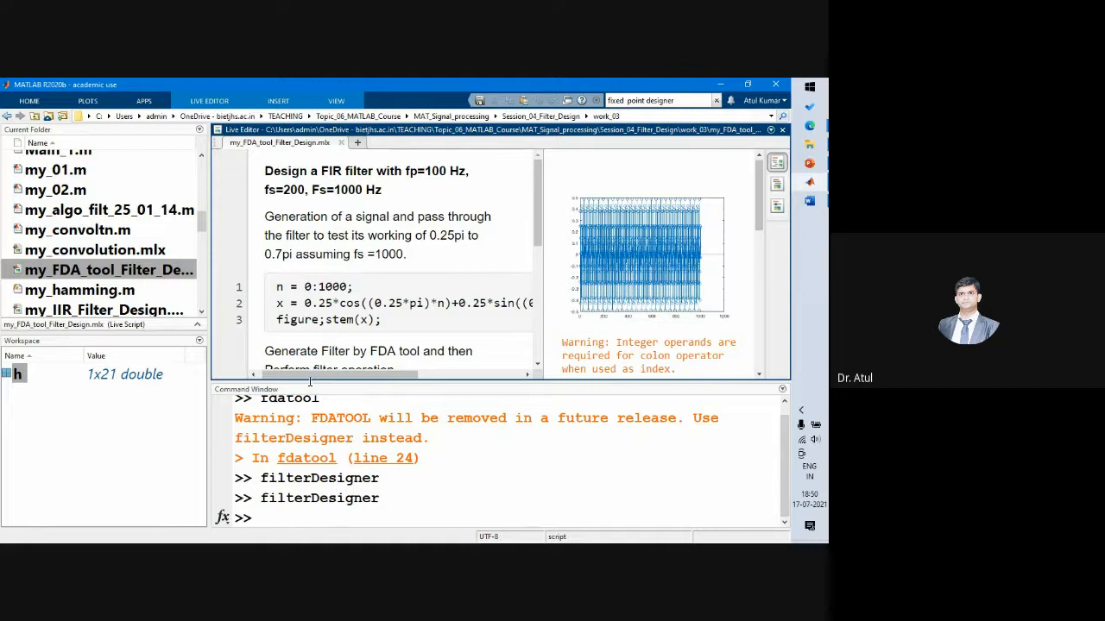
# Step: Format the signal generation description as a heading and save the live script
pyautogui.hotkey('ctrl', 'shift', '3')
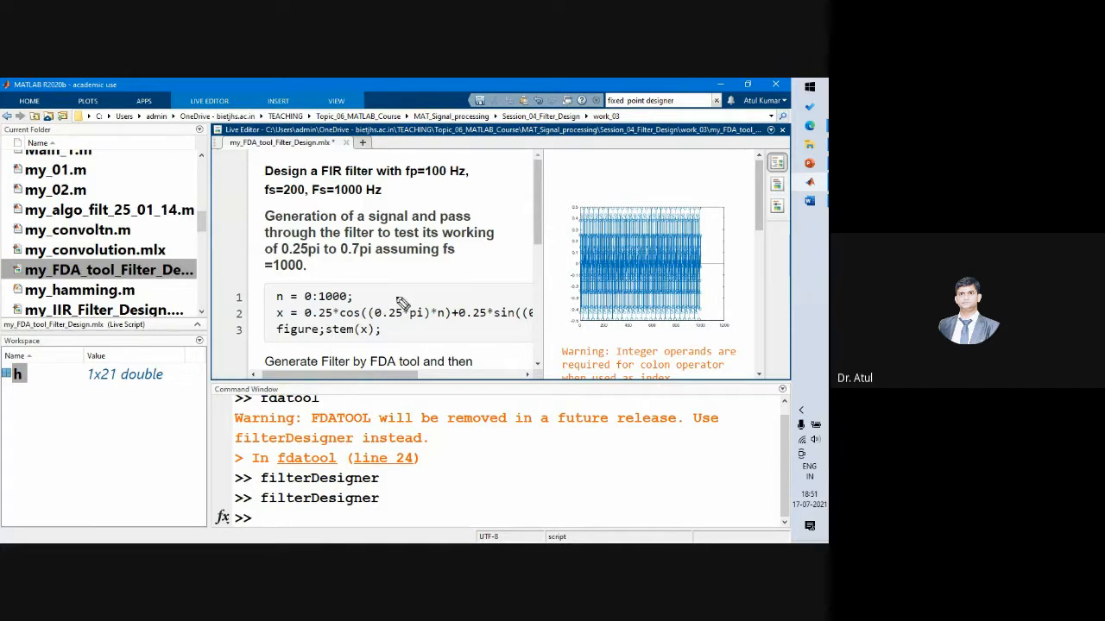
pyautogui.hotkey('ctrl', 's')
# Step: Annotate the cosine term with a circled 125 Hz and the sine term with a circled 350 Hz, and clear the annotations
pyautogui.moveTo(402, 319)
pyautogui.mouseDown()
pyautogui.moveTo(386, 298)
pyautogui.moveTo(403, 294)
pyautogui.mouseUp()
pyautogui.moveTo(414, 282)
pyautogui.mouseDown()
pyautogui.moveTo(413, 292)
pyautogui.moveTo(437, 291)
pyautogui.moveTo(428, 300)
pyautogui.mouseUp()
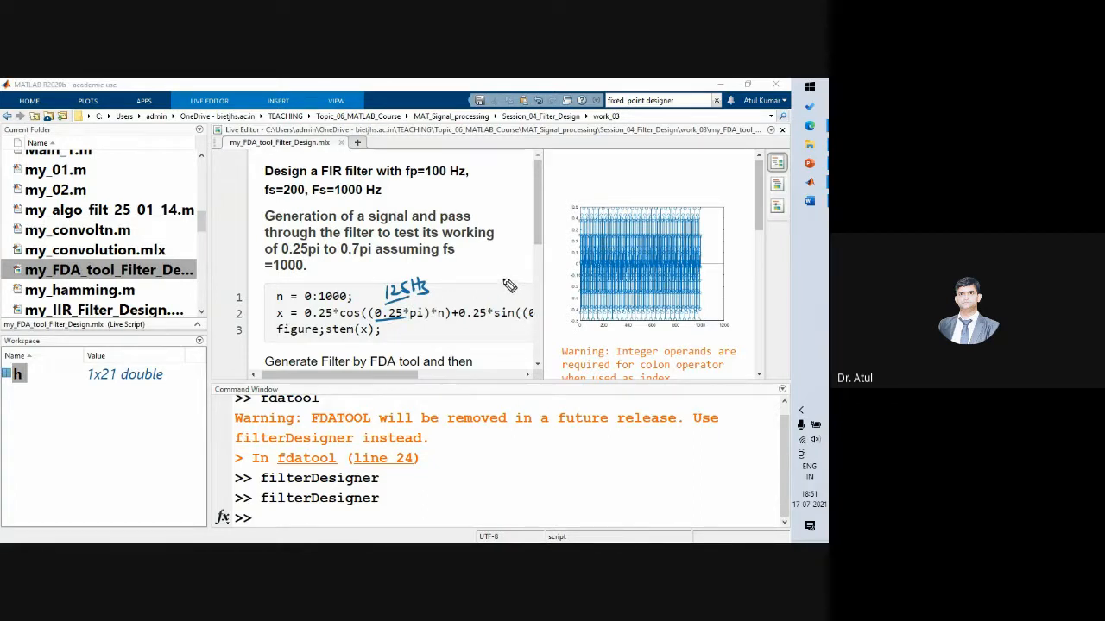
pyautogui.moveTo(503, 278); pyautogui.dragTo(548, 294)
pyautogui.moveTo(553, 274)
pyautogui.mouseDown()
pyautogui.moveTo(493, 276)
pyautogui.moveTo(528, 268)
pyautogui.mouseUp()
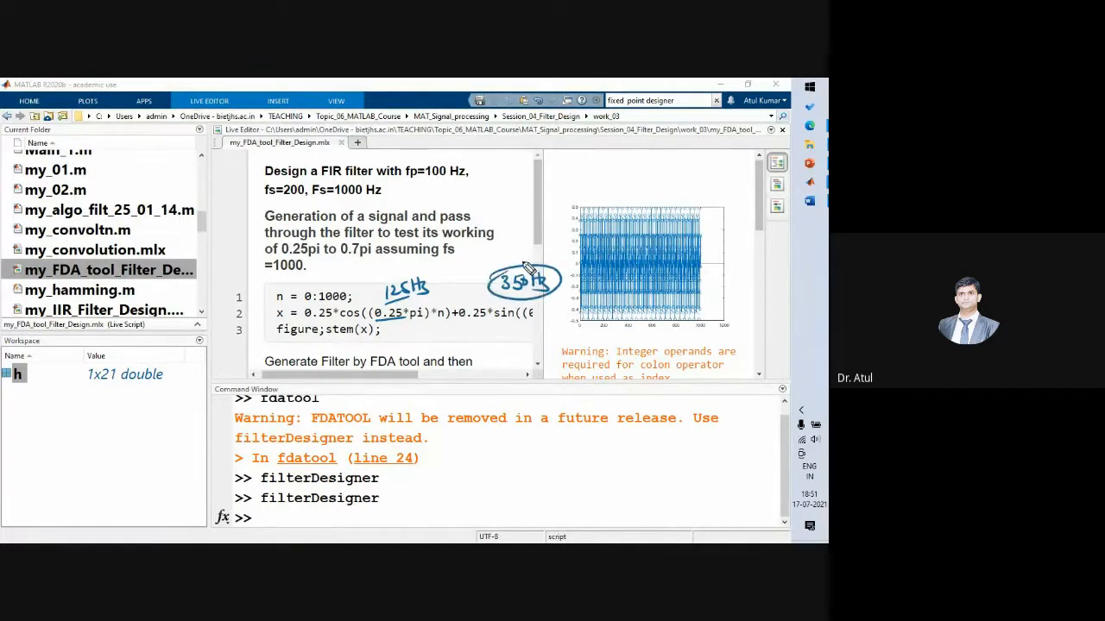
pyautogui.moveTo(397, 281)
pyautogui.mouseDown()
pyautogui.moveTo(399, 309)
pyautogui.moveTo(428, 270)
pyautogui.mouseUp()
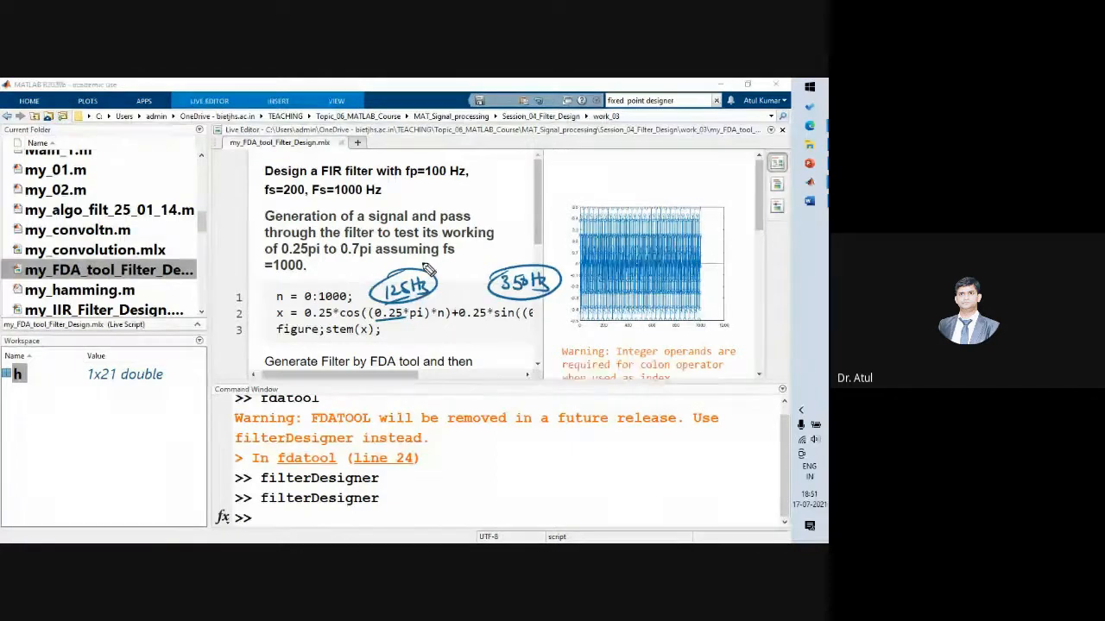
pyautogui.hotkey('ctrl', 'shift', '7')
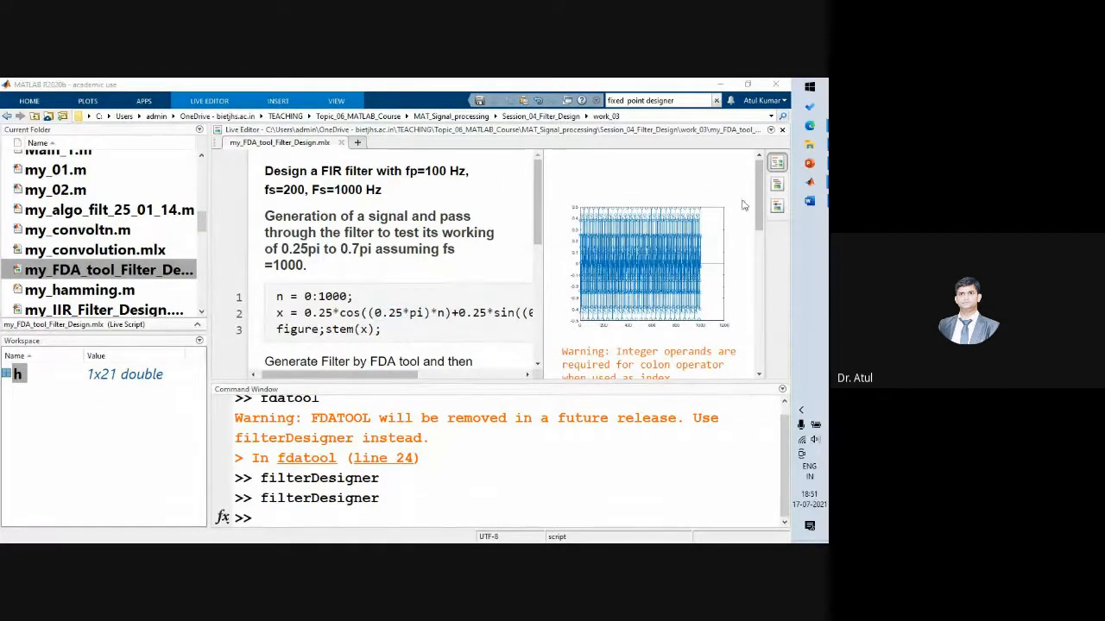
# Step: Switch the live script to inline output and widen the editor area so the full signal equation fits
pyautogui.click(773, 193)
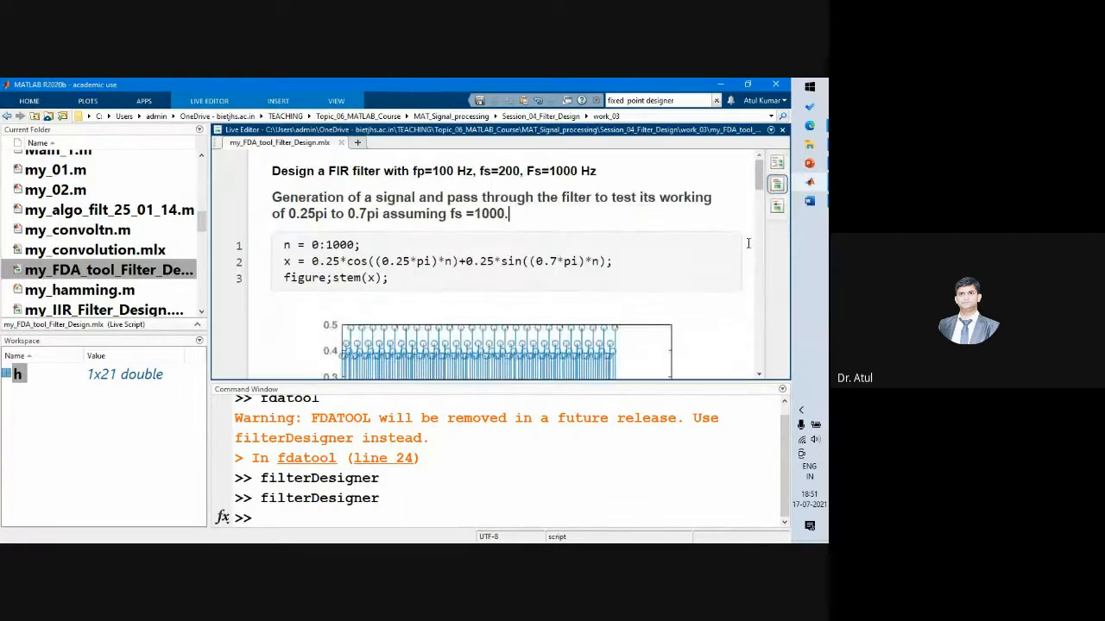
pyautogui.moveTo(760, 181); pyautogui.dragTo(761, 199)
pyautogui.scroll(1, 761, 198)
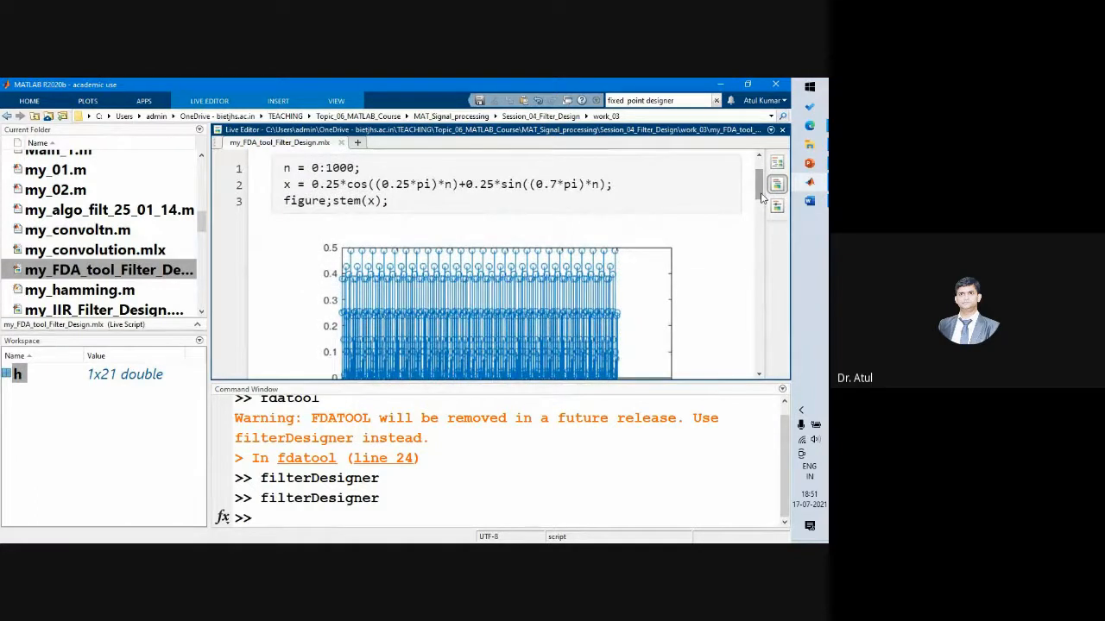
pyautogui.scroll(2, 762, 199)
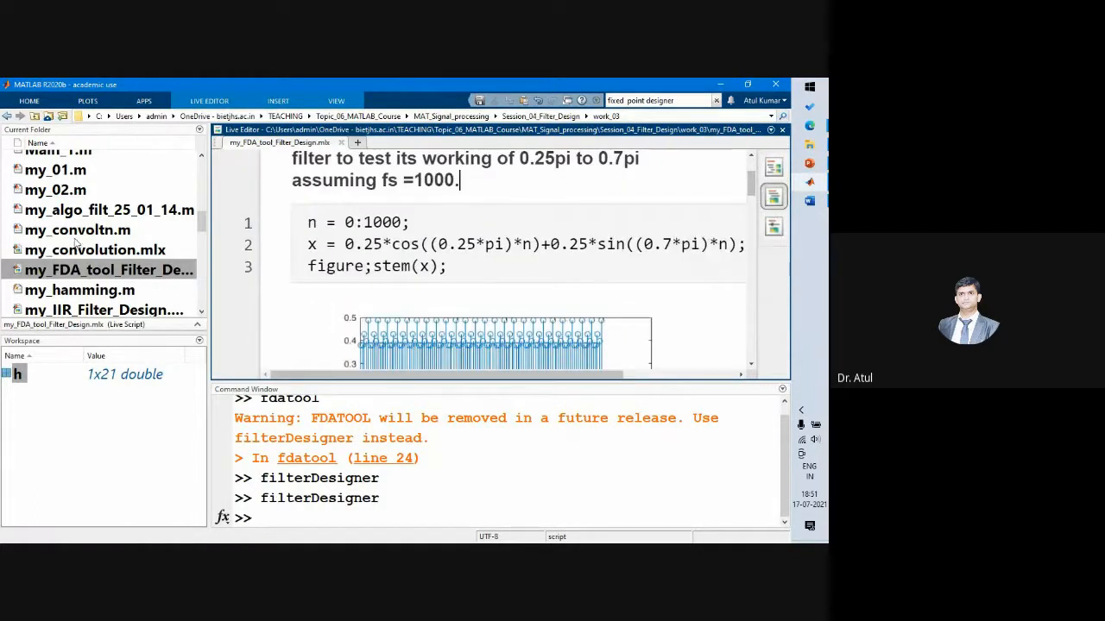
pyautogui.moveTo(209, 270); pyautogui.dragTo(139, 271)
pyautogui.scroll(-1, 429, 271)
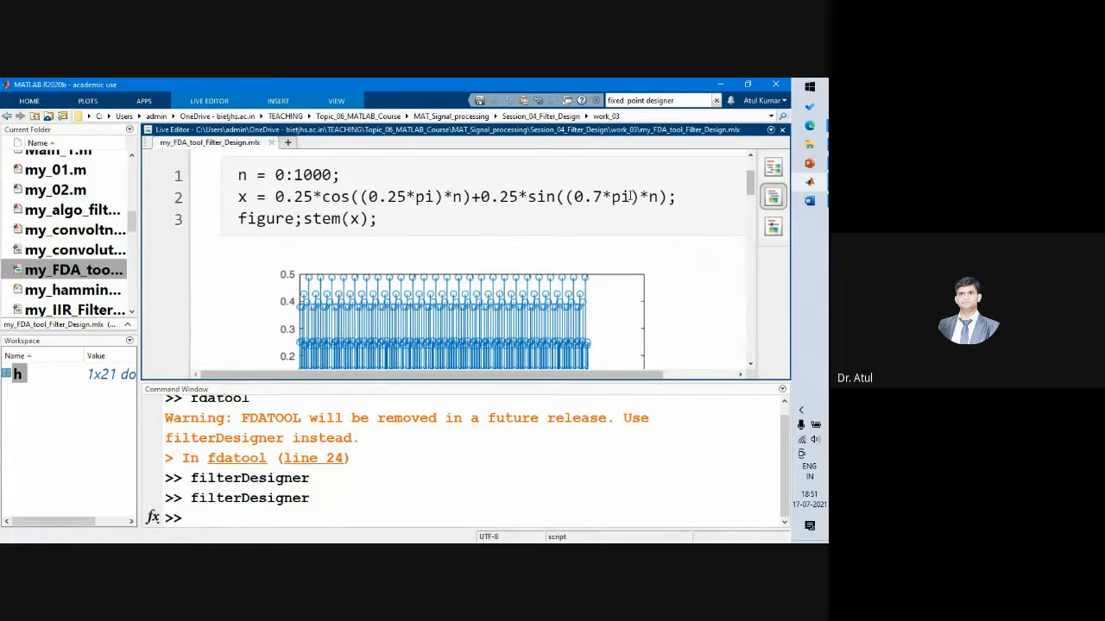
# Step: Comment out the figure;stem(x); line and run the live script
pyautogui.click(237, 219)
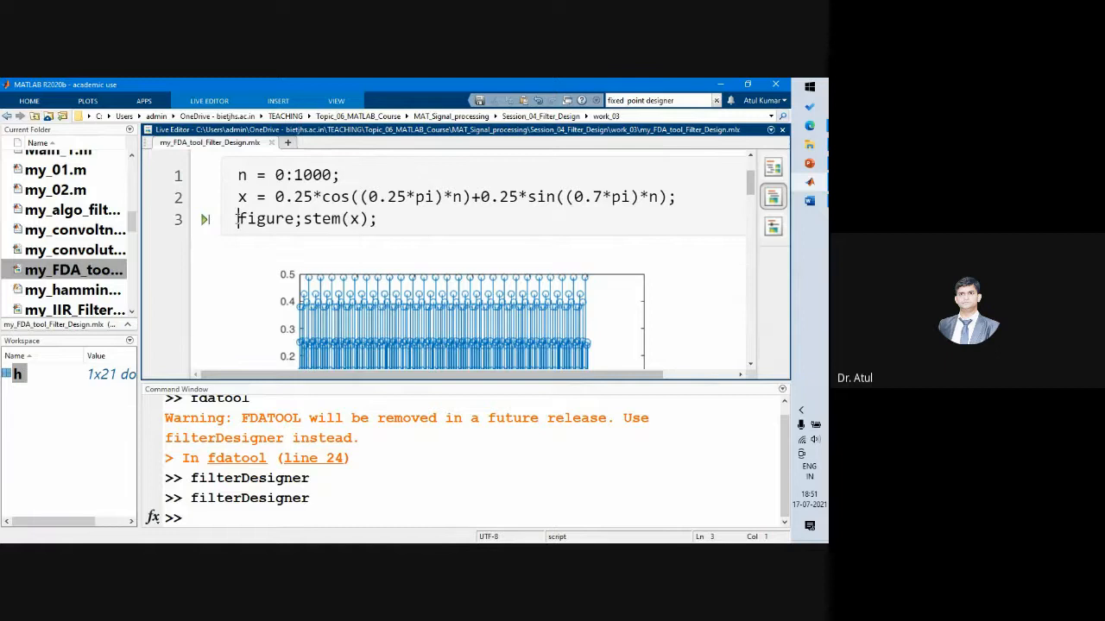
pyautogui.write('%')
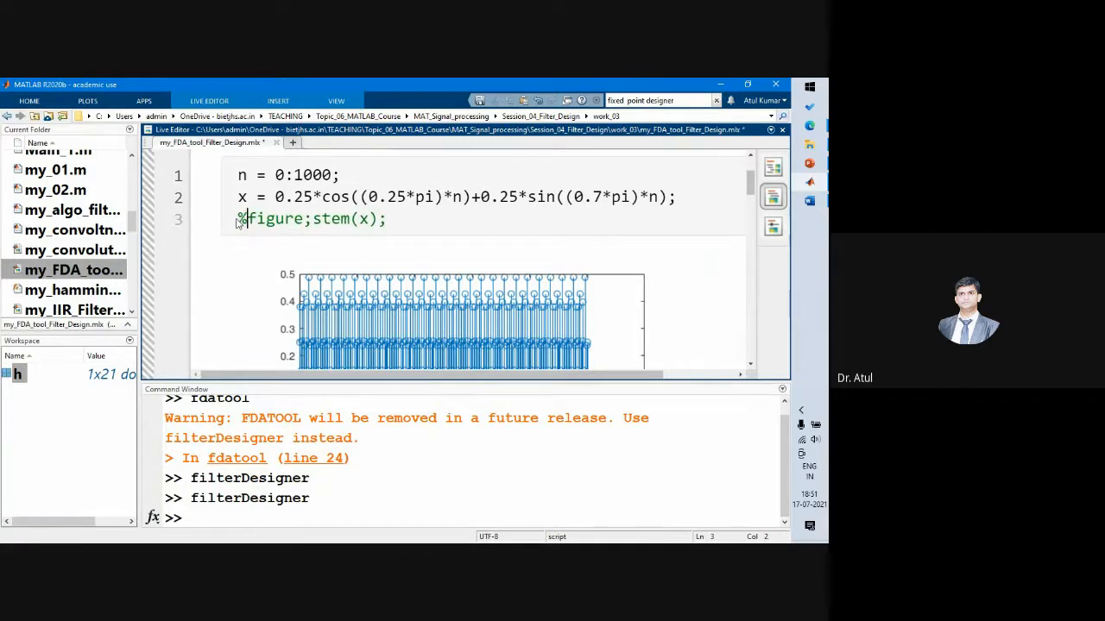
pyautogui.press('F5')
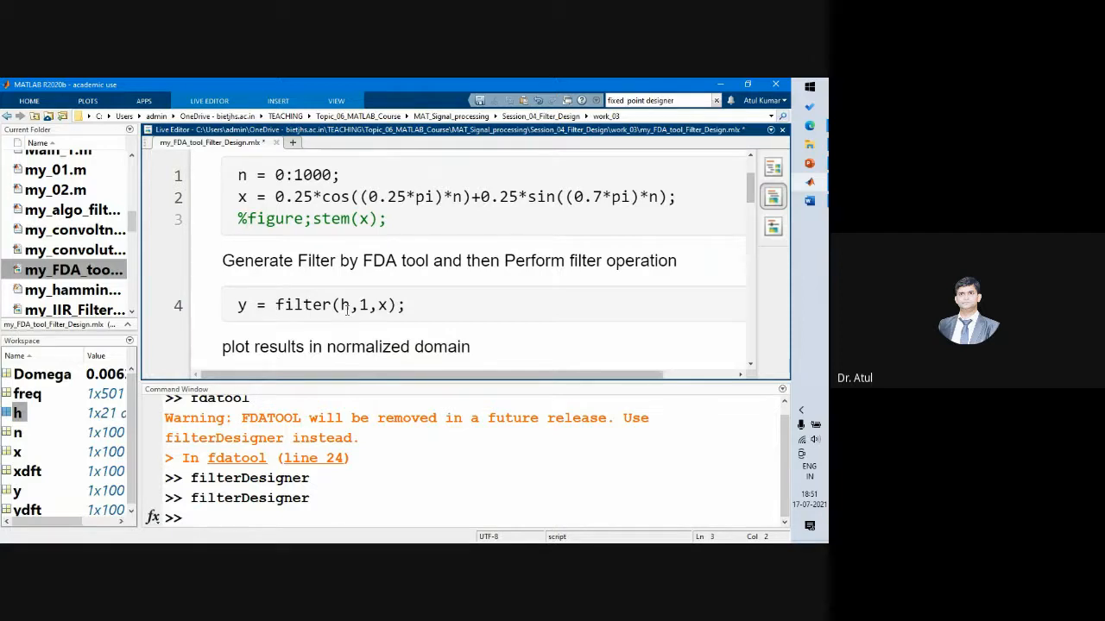
# Step: Examine the numerator and denominator arguments of y = filter(h,1,x); and save the live script
pyautogui.doubleClick(344, 304)
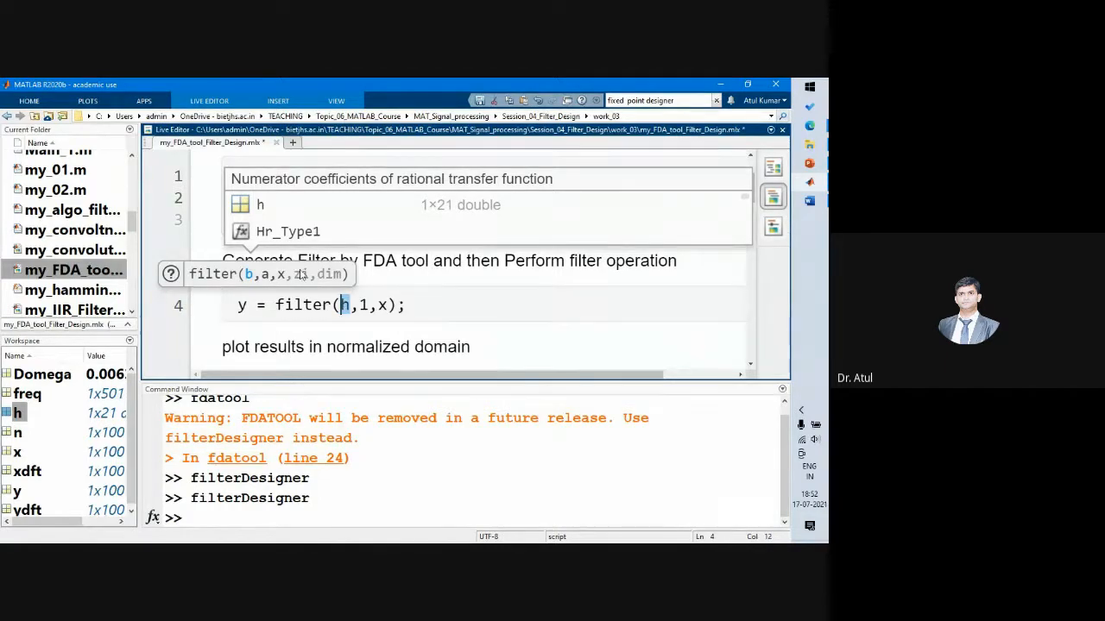
pyautogui.click(418, 309)
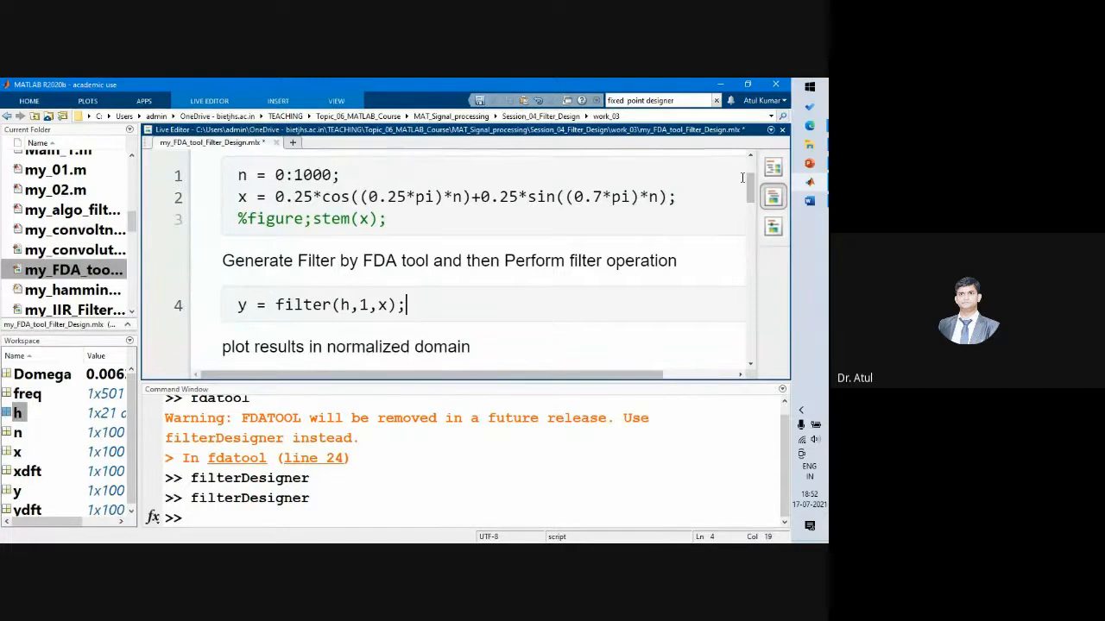
pyautogui.moveTo(750, 184); pyautogui.dragTo(750, 166)
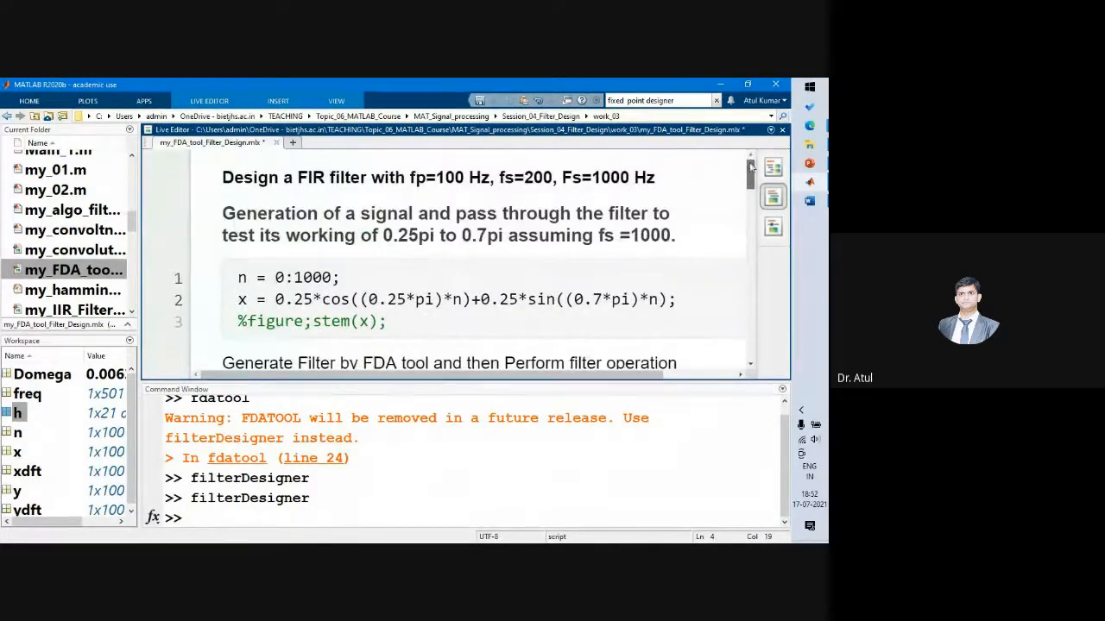
pyautogui.scroll(-2, 751, 177)
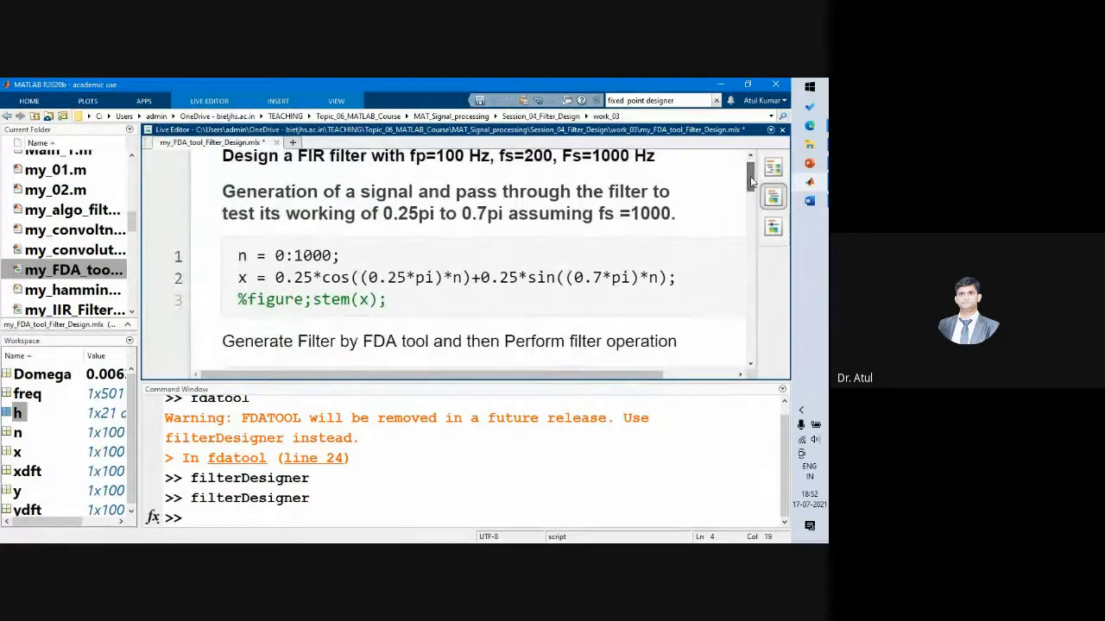
pyautogui.scroll(2, 750, 177)
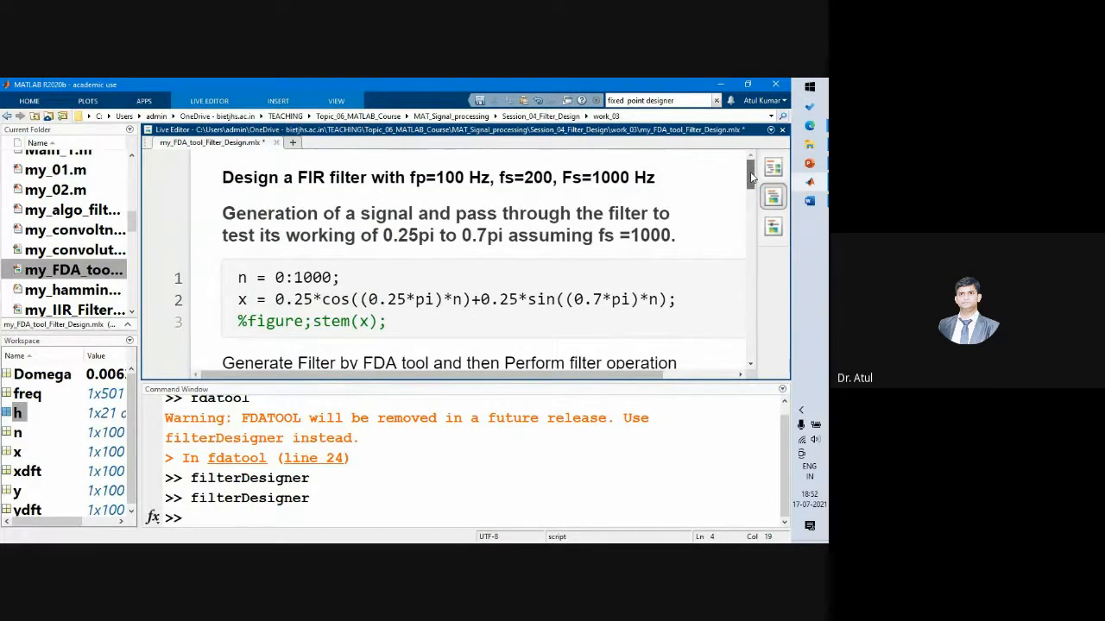
pyautogui.moveTo(750, 171); pyautogui.dragTo(763, 203)
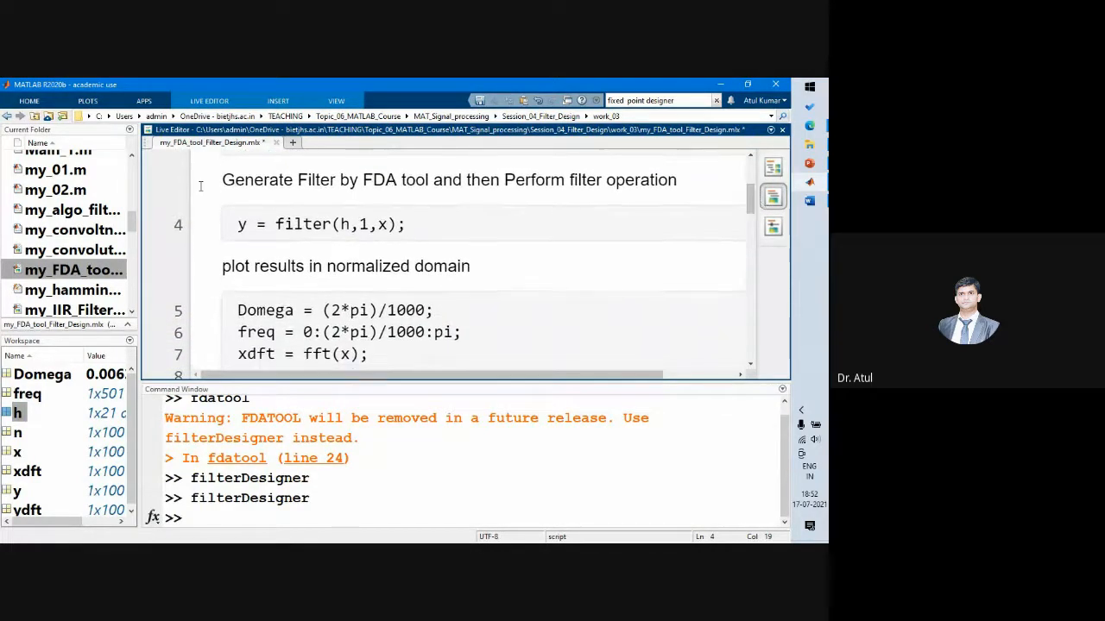
pyautogui.moveTo(239, 222); pyautogui.dragTo(409, 239)
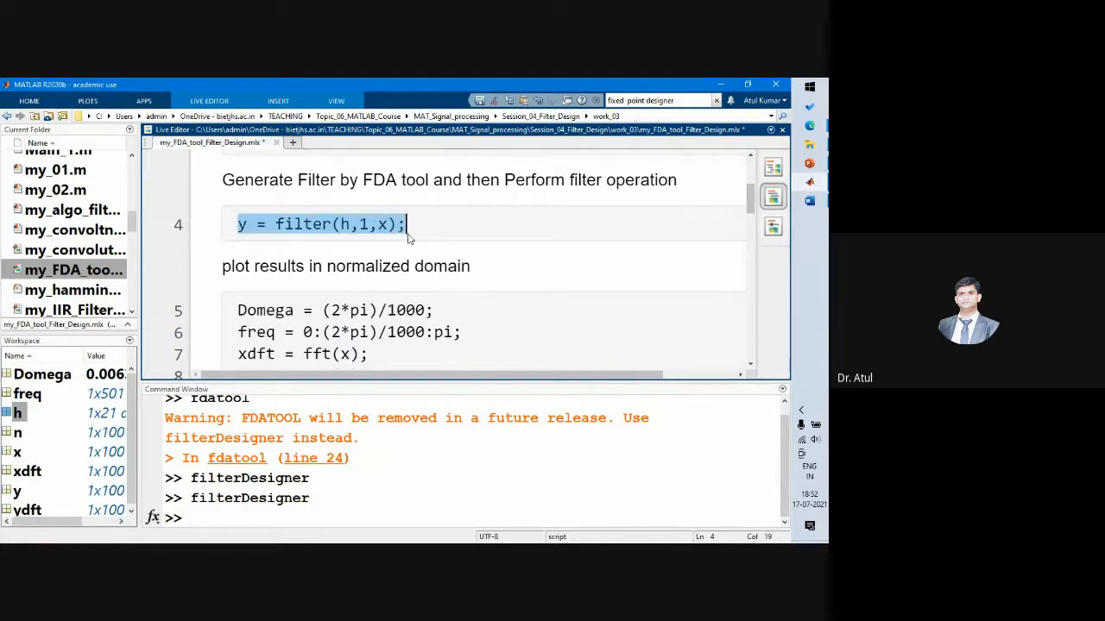
pyautogui.click(342, 224)
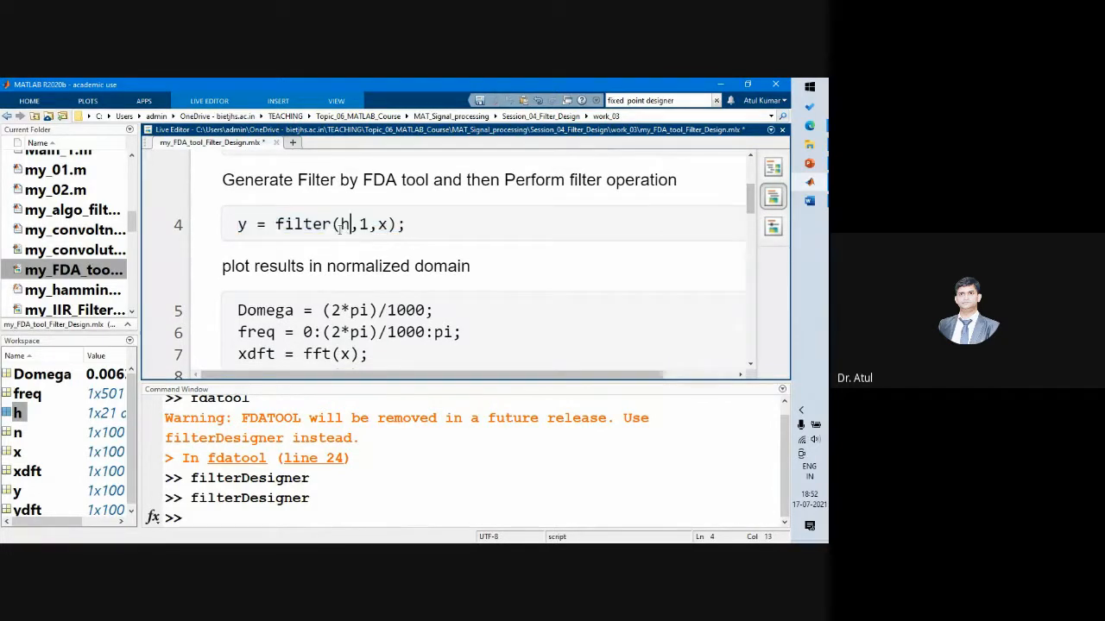
pyautogui.moveTo(343, 225)
pyautogui.moveTo(361, 227); pyautogui.dragTo(368, 226)
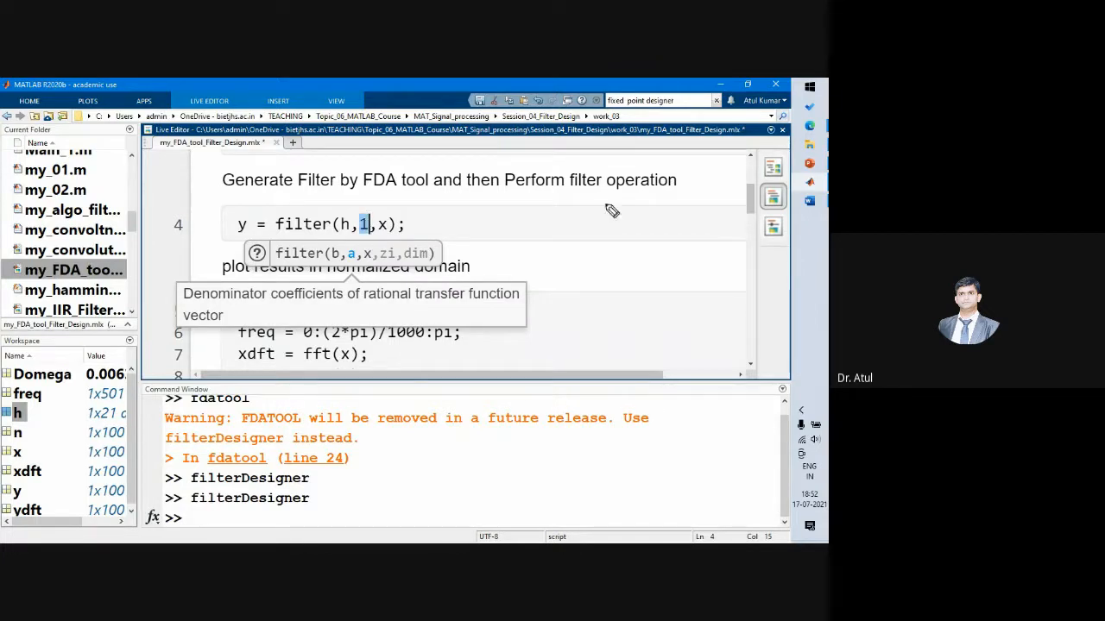
pyautogui.hotkey('ctrl', 's')
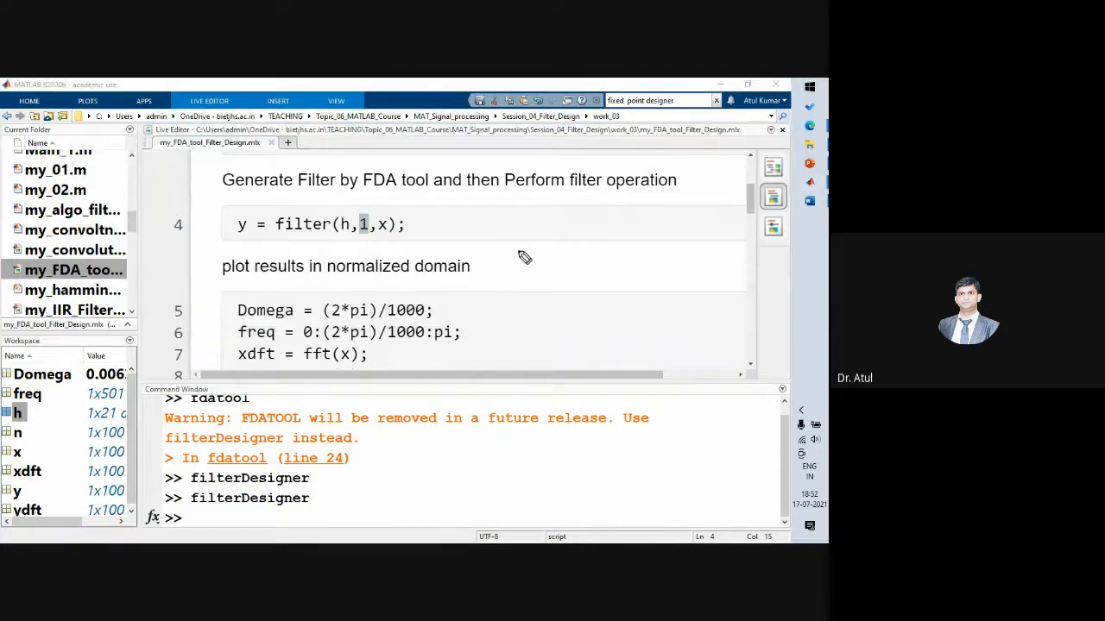
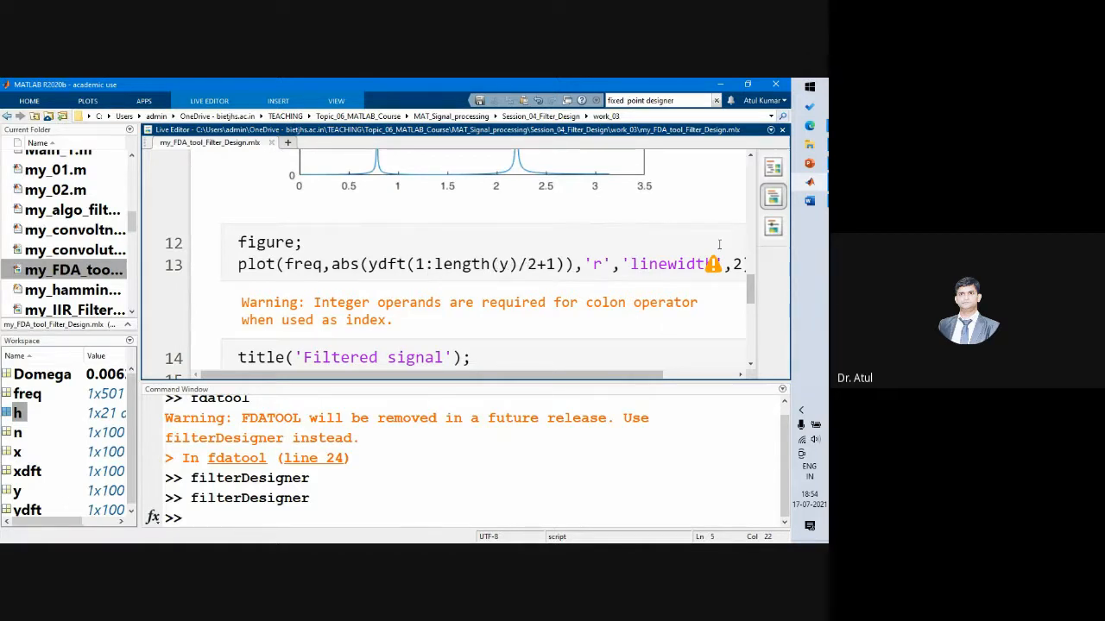
# Step: Review the magnitude spectrum plot of the filtered signal and return to the signal generation code
pyautogui.moveTo(751, 289); pyautogui.dragTo(766, 356)
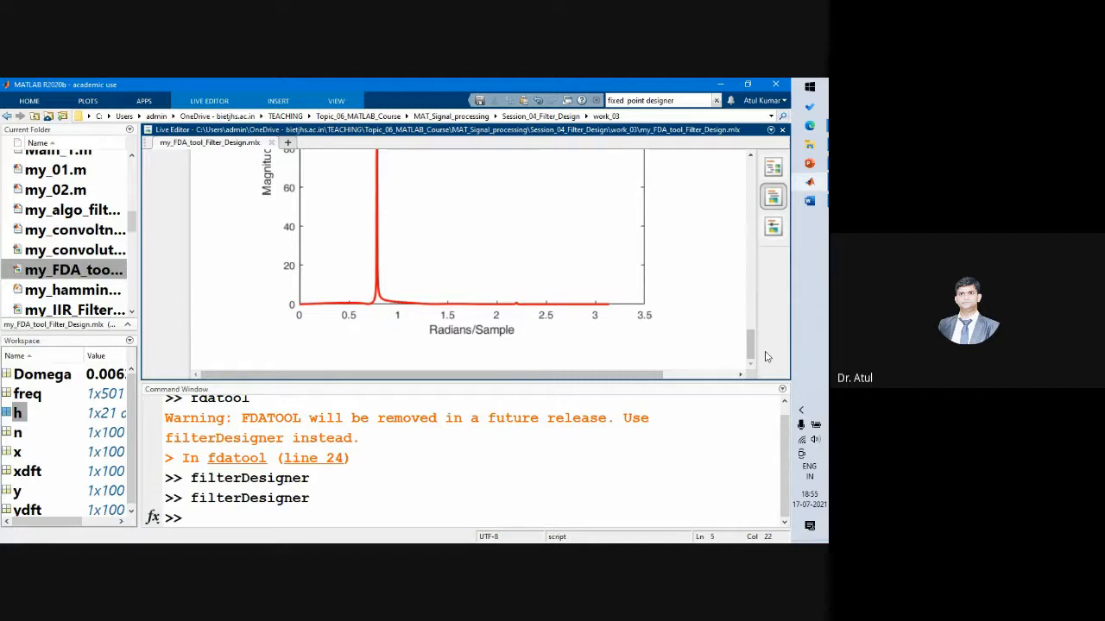
pyautogui.moveTo(751, 345); pyautogui.dragTo(742, 181)
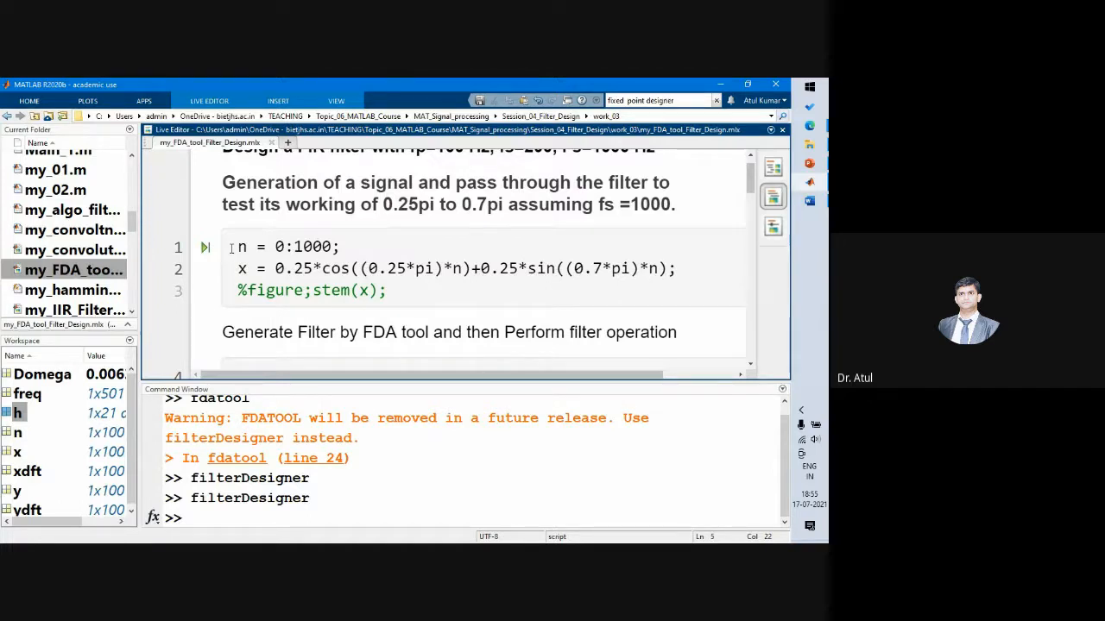
# Step: Highlight the live script lines that define n = 0:1000 and the two-frequency signal x
pyautogui.moveTo(242, 248)
pyautogui.click(240, 248)
pyautogui.hotkey('shift', 'End')
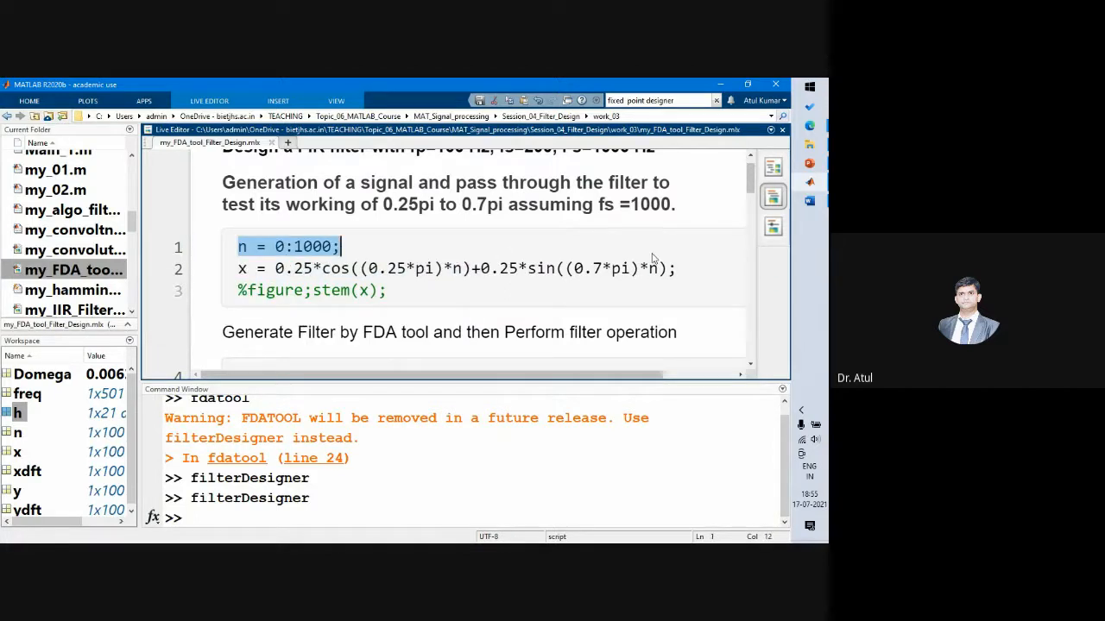
pyautogui.keyDown('shift'); pyautogui.click(674, 270); pyautogui.keyUp('shift')
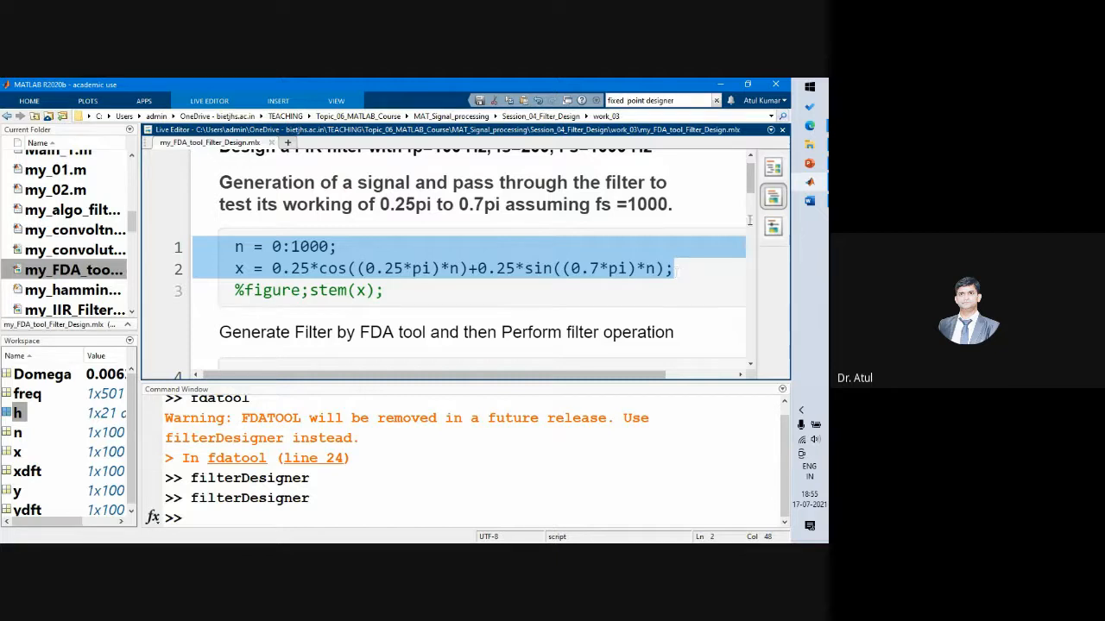
# Step: Add the line freqz(h) below y = filter(h,1,x); and run that section of the live script
pyautogui.moveTo(751, 192); pyautogui.dragTo(767, 214)
pyautogui.click(457, 212)
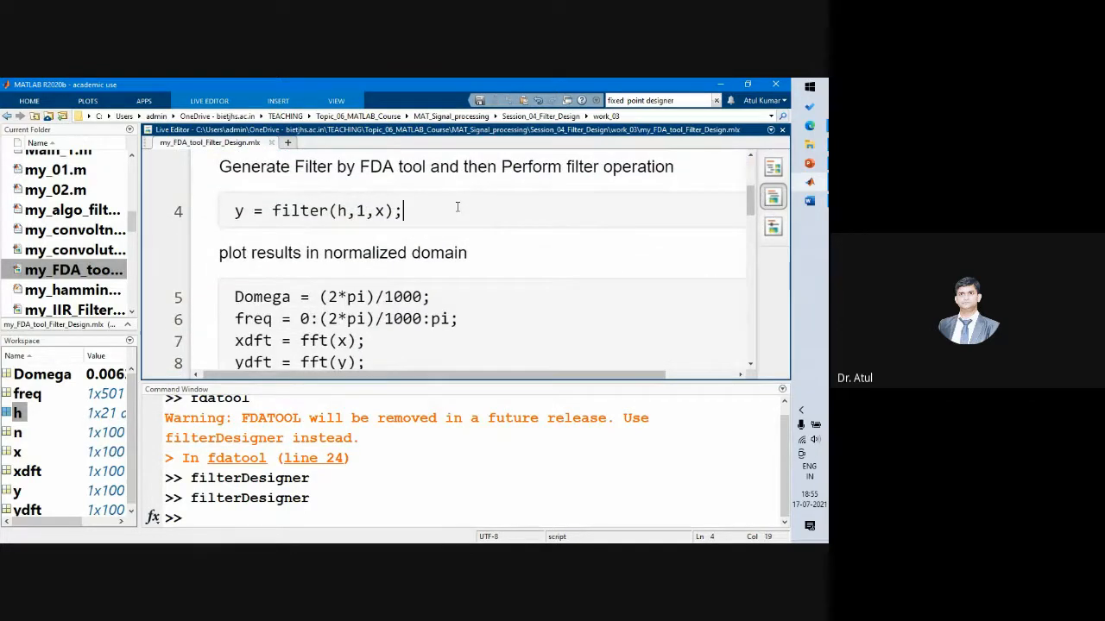
pyautogui.press('Return')
pyautogui.write('fre')
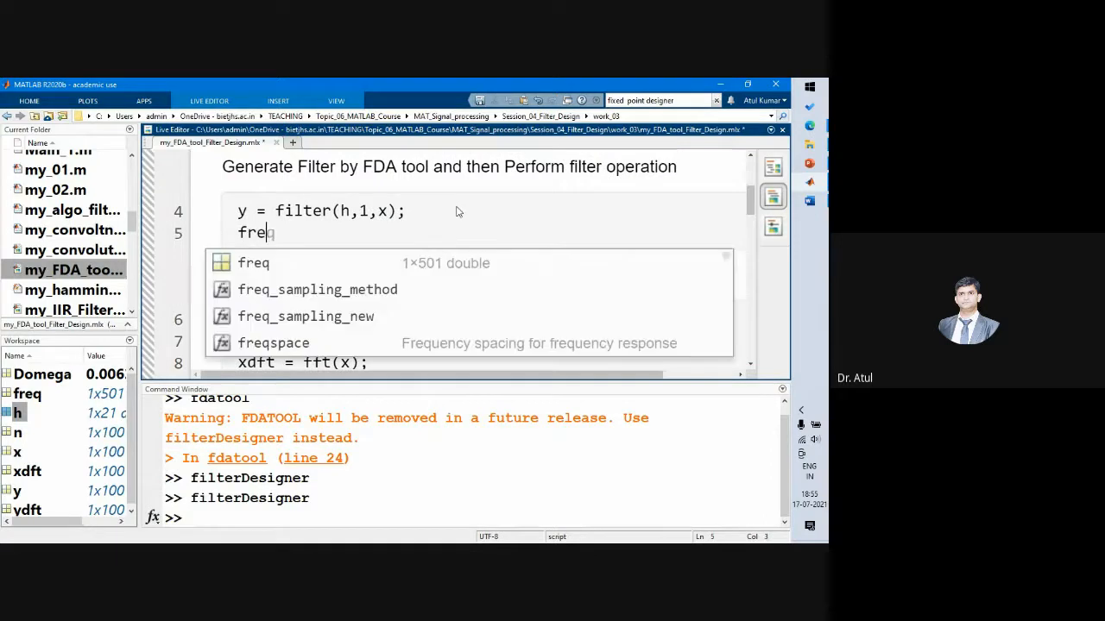
pyautogui.write('qz(')
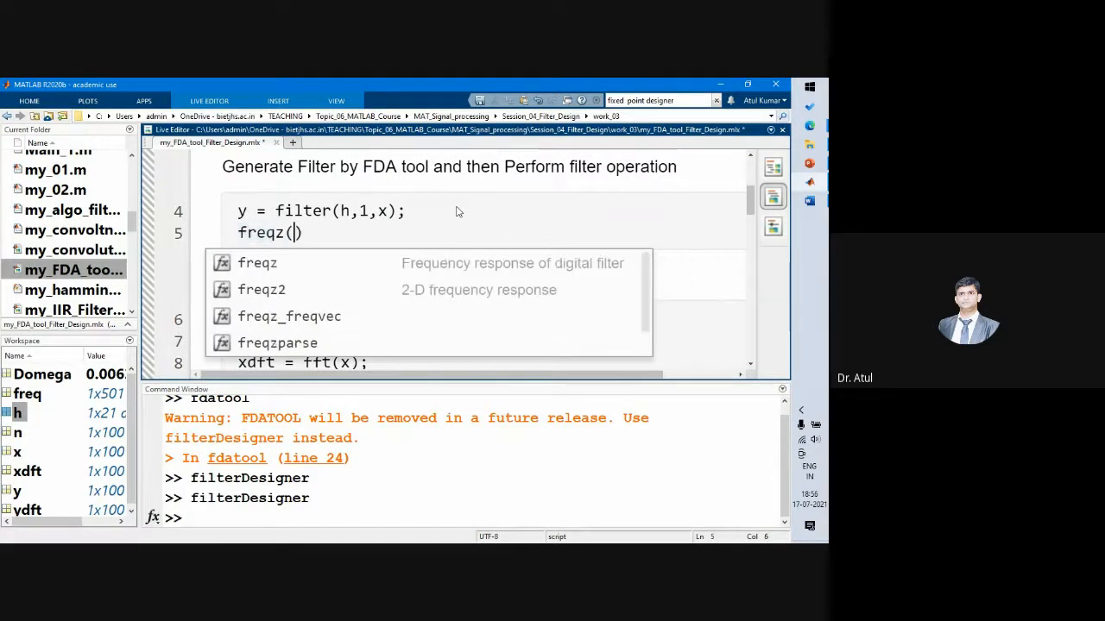
pyautogui.write('h')
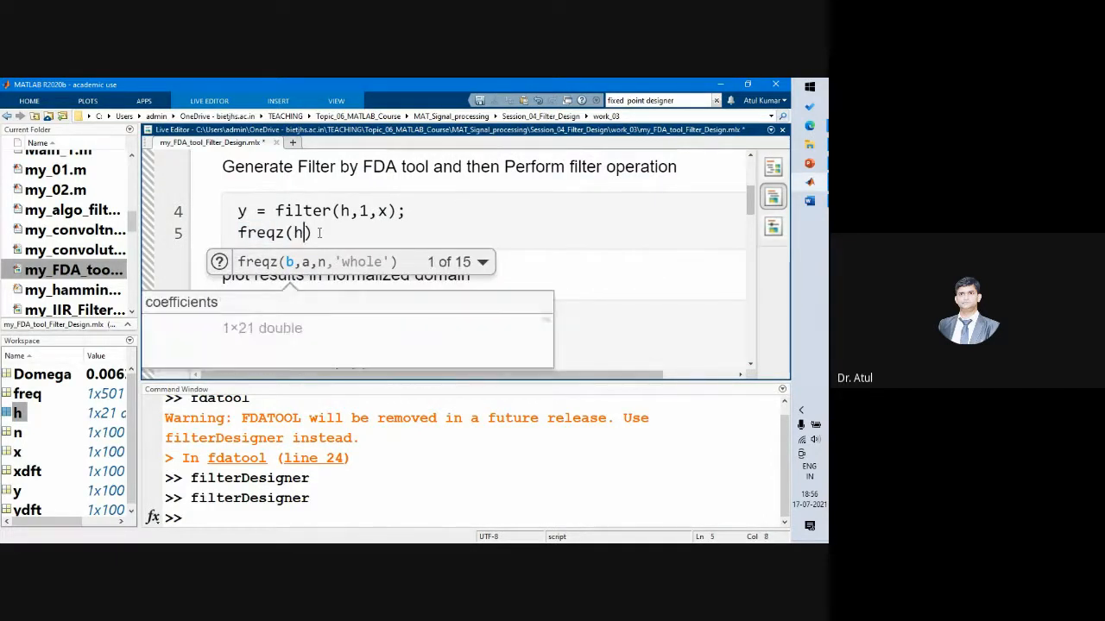
pyautogui.write(')')
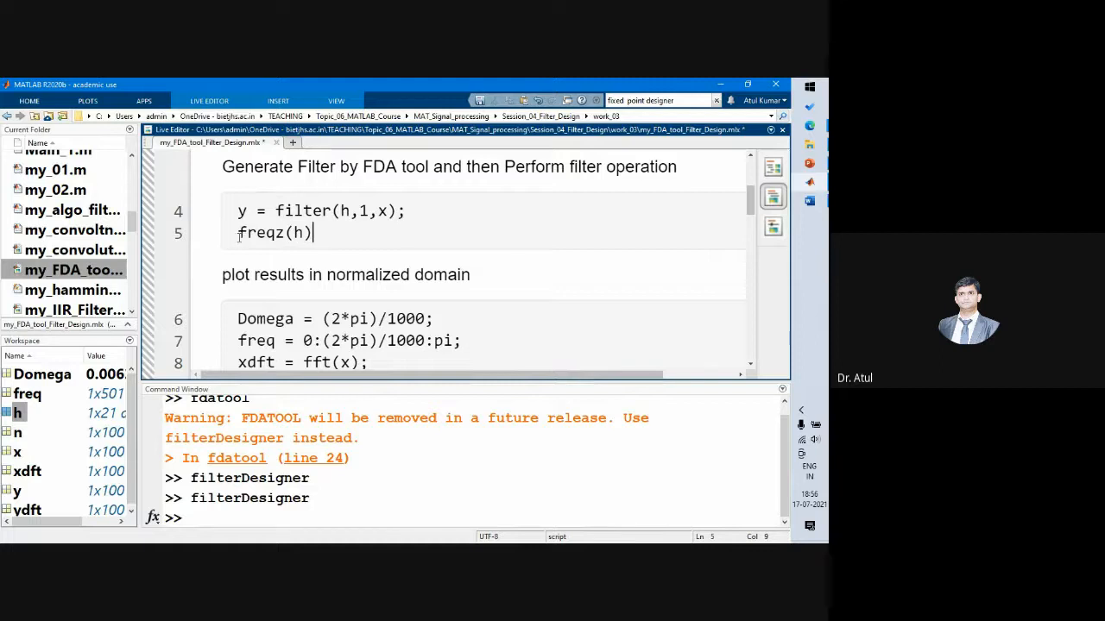
pyautogui.hotkey('ctrl', 'Return')
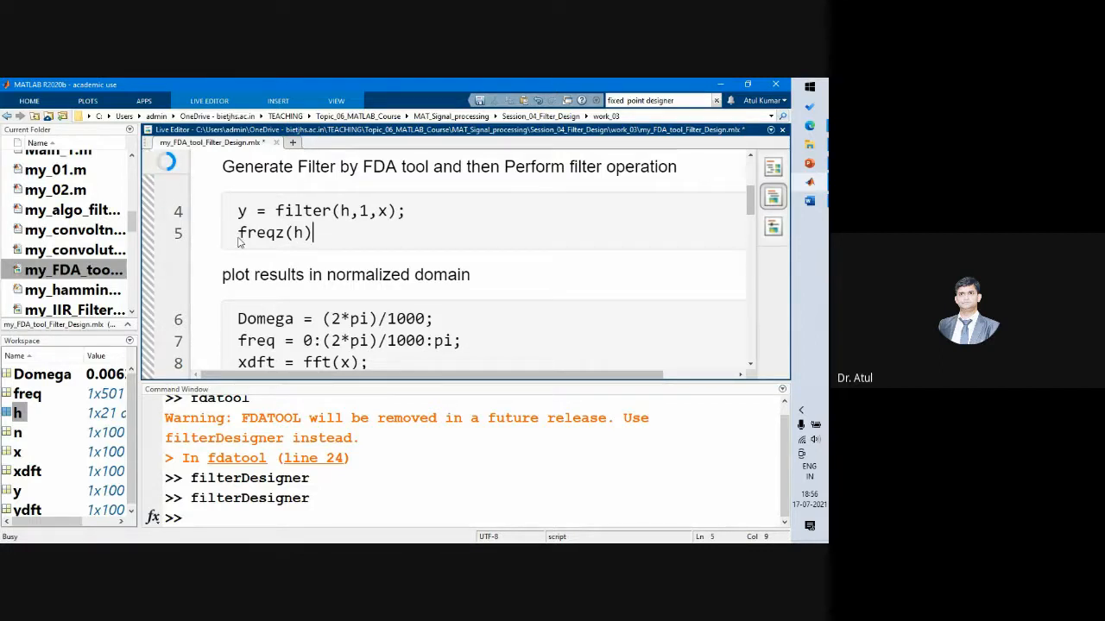
# Step: Review the frequency response plot produced by freqz(h) and switch to the Filter Designer window to compare it
pyautogui.moveTo(747, 201); pyautogui.dragTo(753, 212)
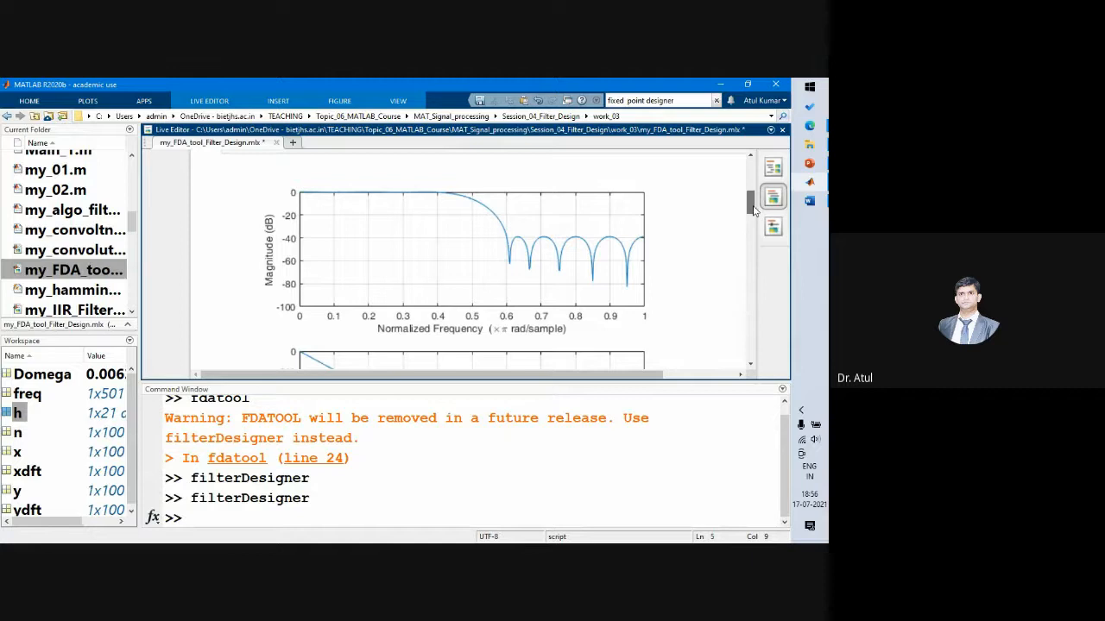
pyautogui.moveTo(753, 212); pyautogui.dragTo(753, 206)
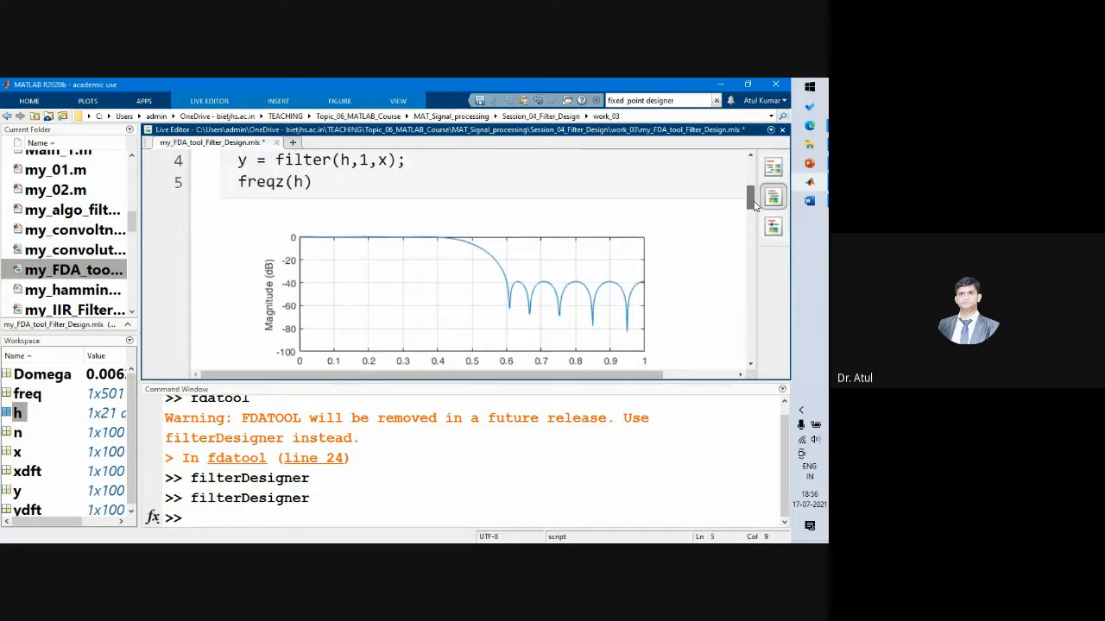
pyautogui.moveTo(753, 205)
pyautogui.mouseDown()
pyautogui.moveTo(759, 233)
pyautogui.moveTo(756, 200)
pyautogui.mouseUp()
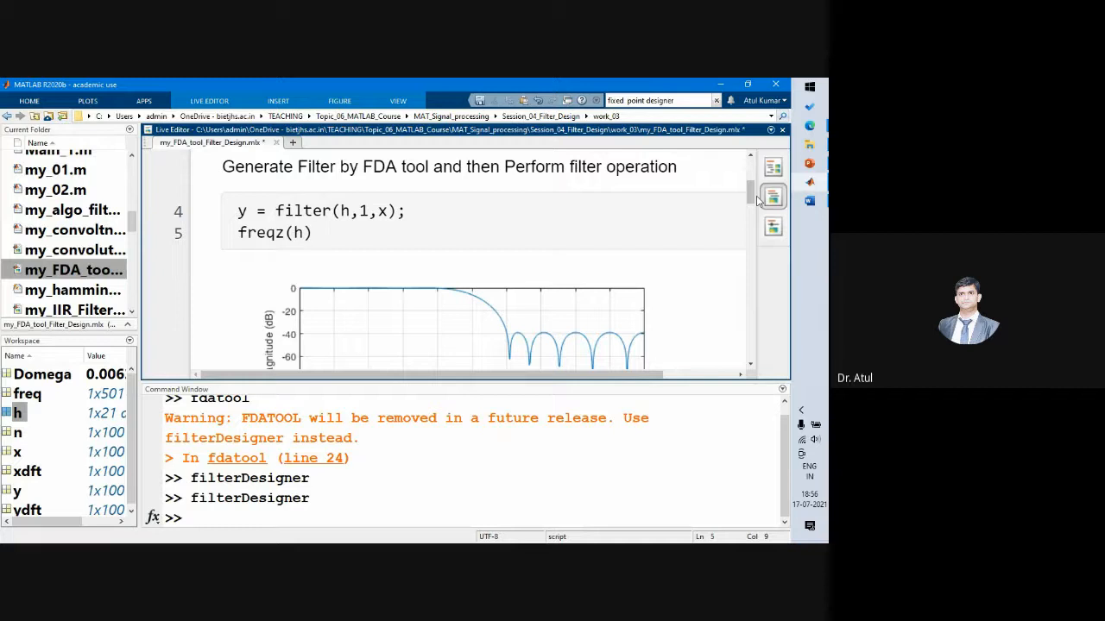
pyautogui.moveTo(812, 184)
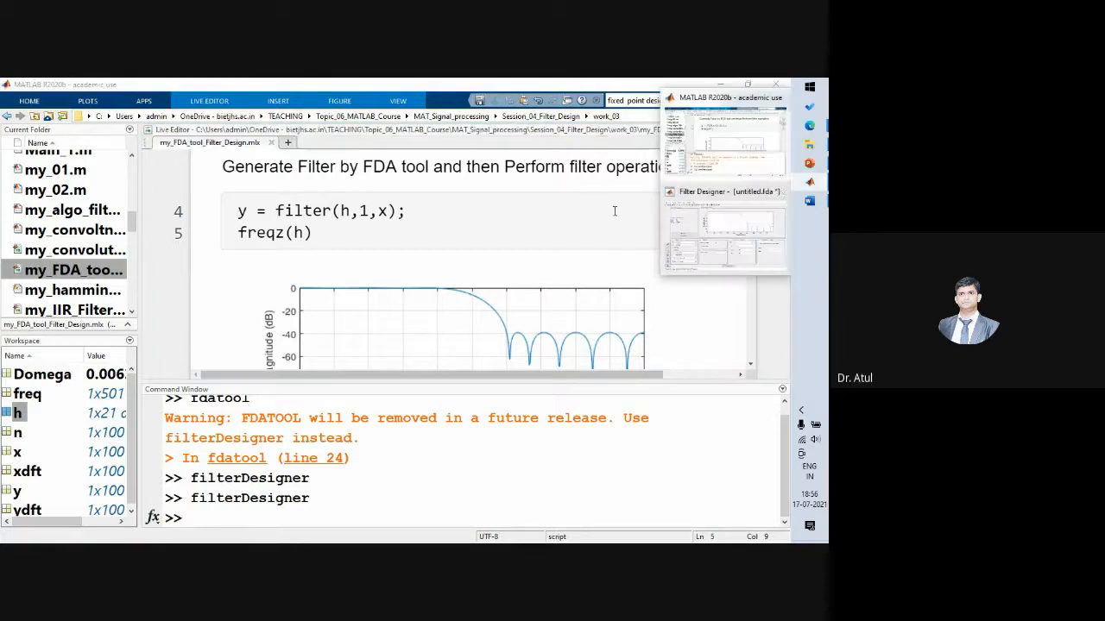
pyautogui.click(725, 225)
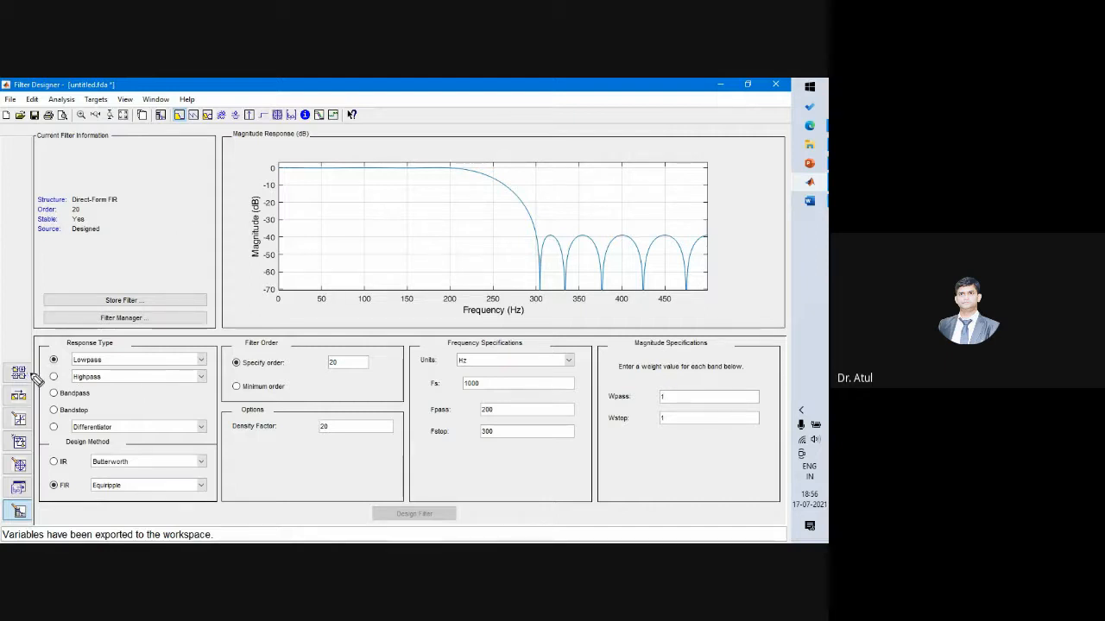
# Step: Annotate the multirate design mode with an arrow and the handwritten label Multirate, and mark the analysis tools and the group of design modes
pyautogui.moveTo(31, 374); pyautogui.dragTo(90, 355)
pyautogui.moveTo(91, 343); pyautogui.dragTo(102, 354)
pyautogui.moveTo(37, 364); pyautogui.dragTo(40, 374)
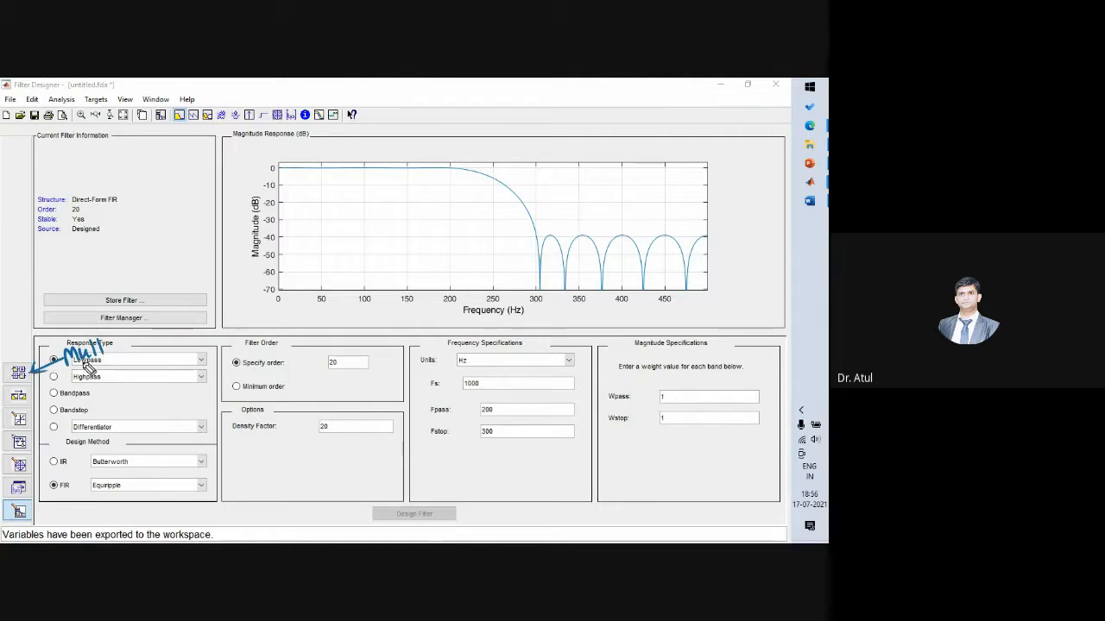
pyautogui.moveTo(94, 350); pyautogui.dragTo(107, 346)
pyautogui.moveTo(106, 347); pyautogui.dragTo(113, 351)
pyautogui.click(106, 339)
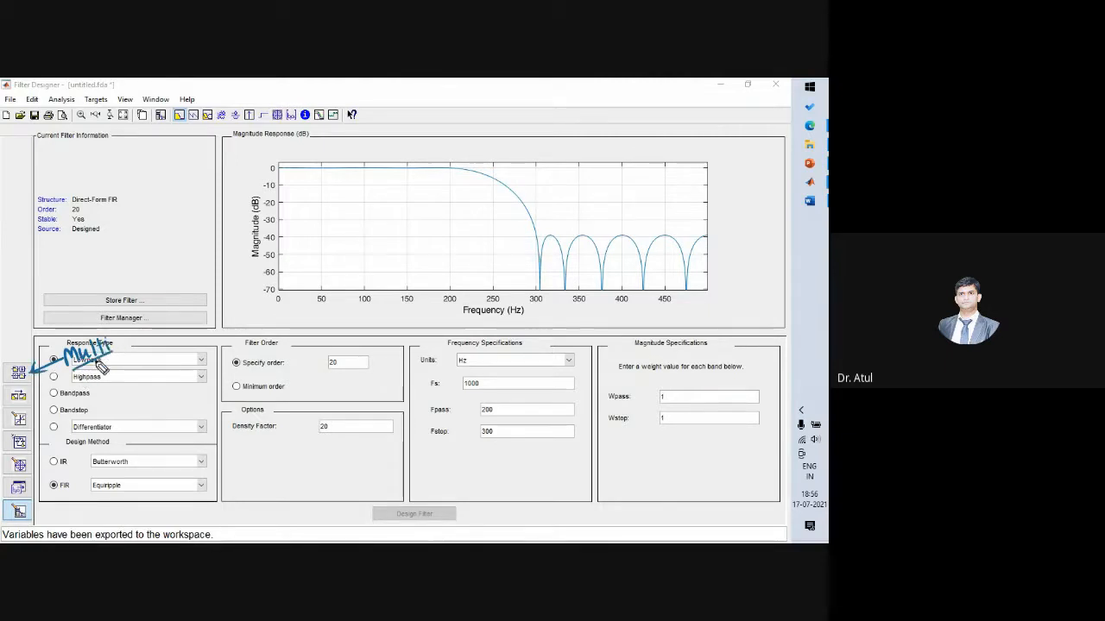
pyautogui.moveTo(131, 130); pyautogui.dragTo(336, 134)
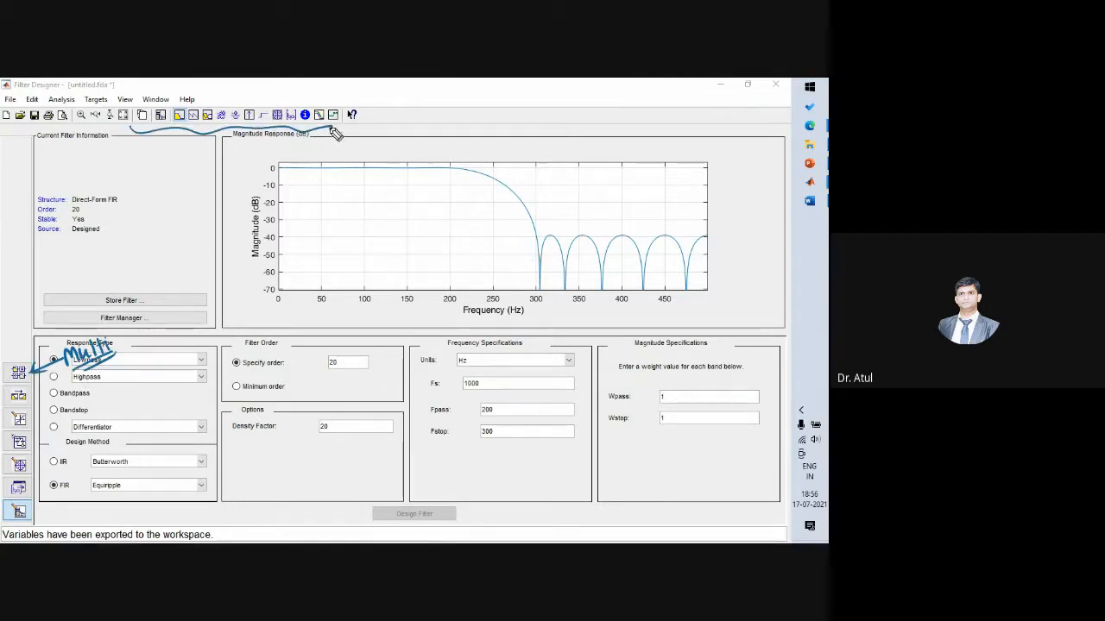
pyautogui.moveTo(38, 378)
pyautogui.mouseDown()
pyautogui.moveTo(58, 466)
pyautogui.moveTo(35, 509)
pyautogui.mouseUp()
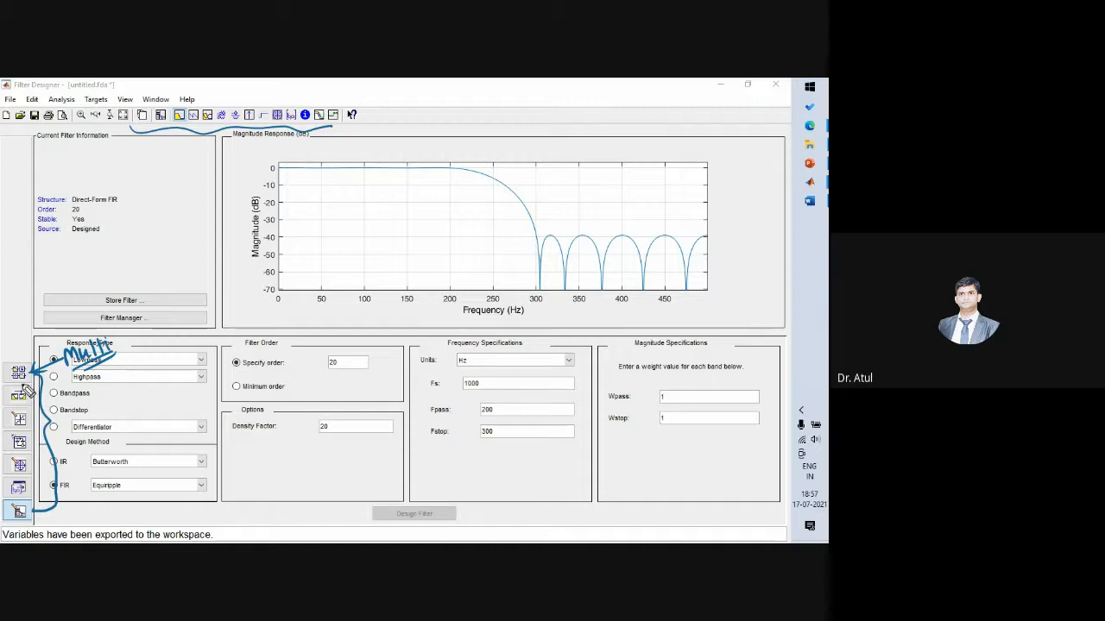
pyautogui.moveTo(114, 354)
pyautogui.mouseDown()
pyautogui.moveTo(143, 342)
pyautogui.moveTo(151, 352)
pyautogui.moveTo(173, 331)
pyautogui.mouseUp()
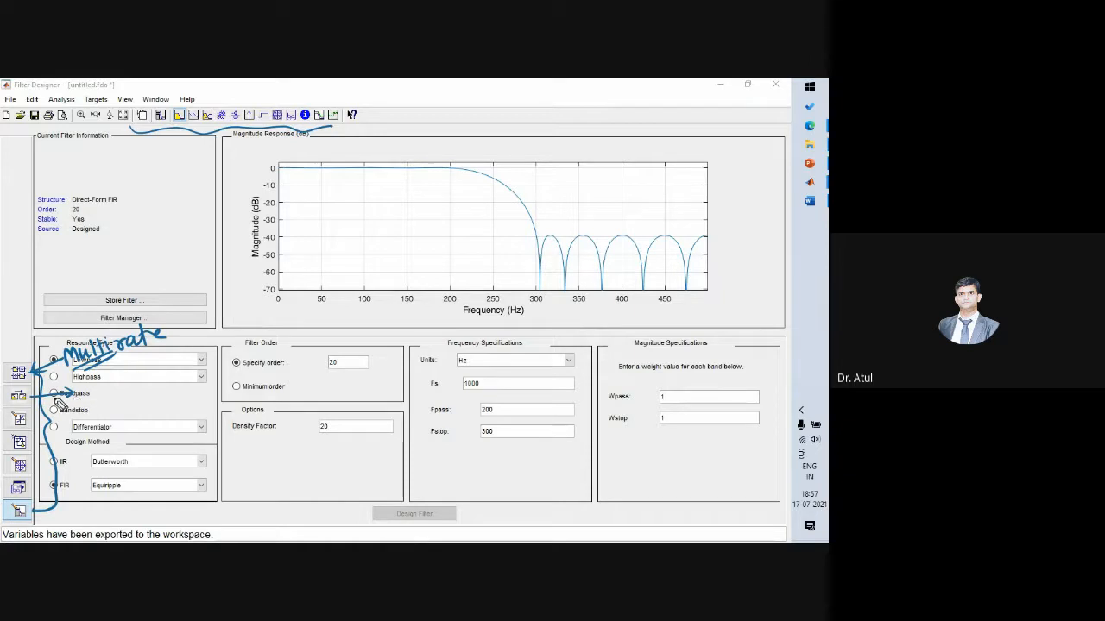
# Step: Handwrite labels for the transform, quantization, implementation architecture and pole design modes, and erase all screen annotations
pyautogui.moveTo(80, 388)
pyautogui.mouseDown()
pyautogui.moveTo(85, 408)
pyautogui.moveTo(76, 399)
pyautogui.moveTo(119, 395)
pyautogui.moveTo(143, 378)
pyautogui.moveTo(154, 399)
pyautogui.moveTo(173, 391)
pyautogui.mouseUp()
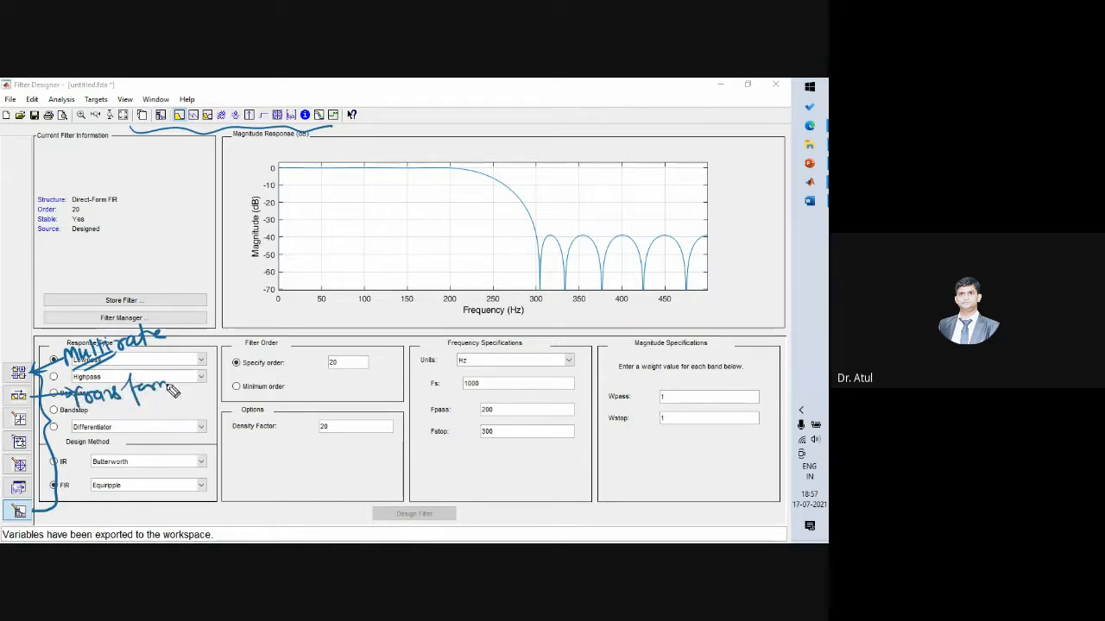
pyautogui.moveTo(28, 428); pyautogui.dragTo(256, 418)
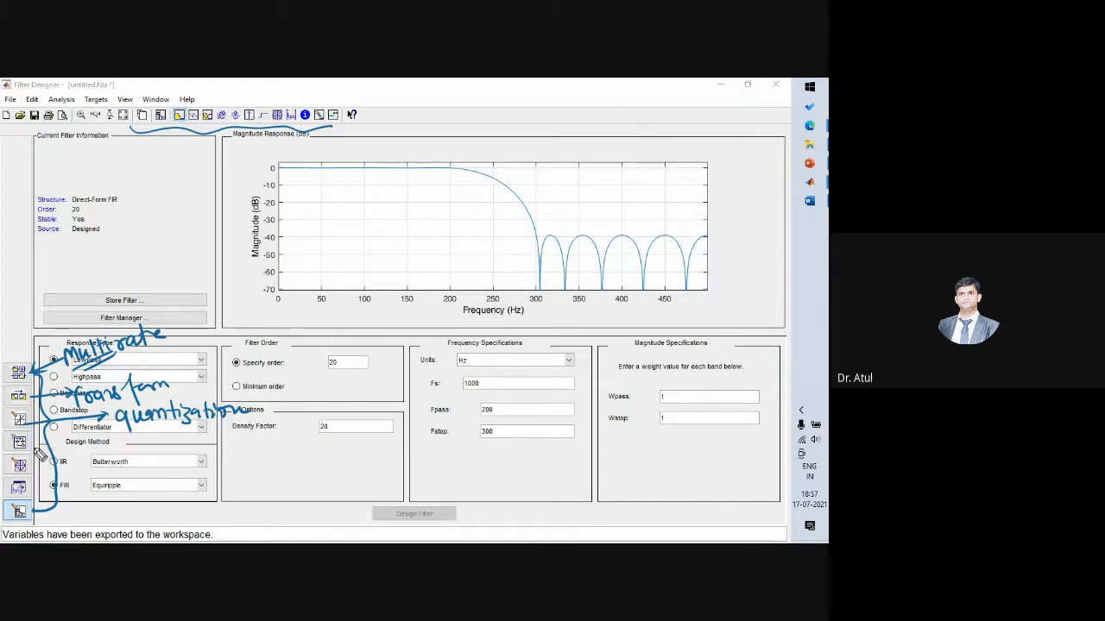
pyautogui.moveTo(33, 442); pyautogui.dragTo(113, 441)
pyautogui.moveTo(118, 443)
pyautogui.mouseDown()
pyautogui.moveTo(275, 442)
pyautogui.moveTo(291, 457)
pyautogui.moveTo(287, 442)
pyautogui.moveTo(305, 434)
pyautogui.moveTo(379, 445)
pyautogui.mouseUp()
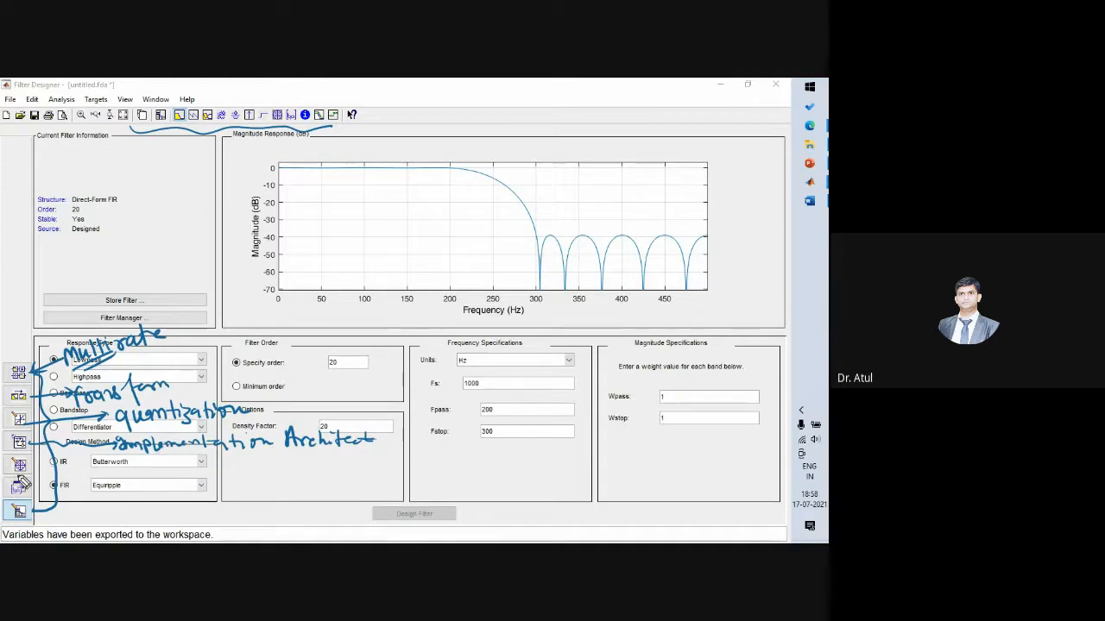
pyautogui.moveTo(26, 470); pyautogui.dragTo(148, 472)
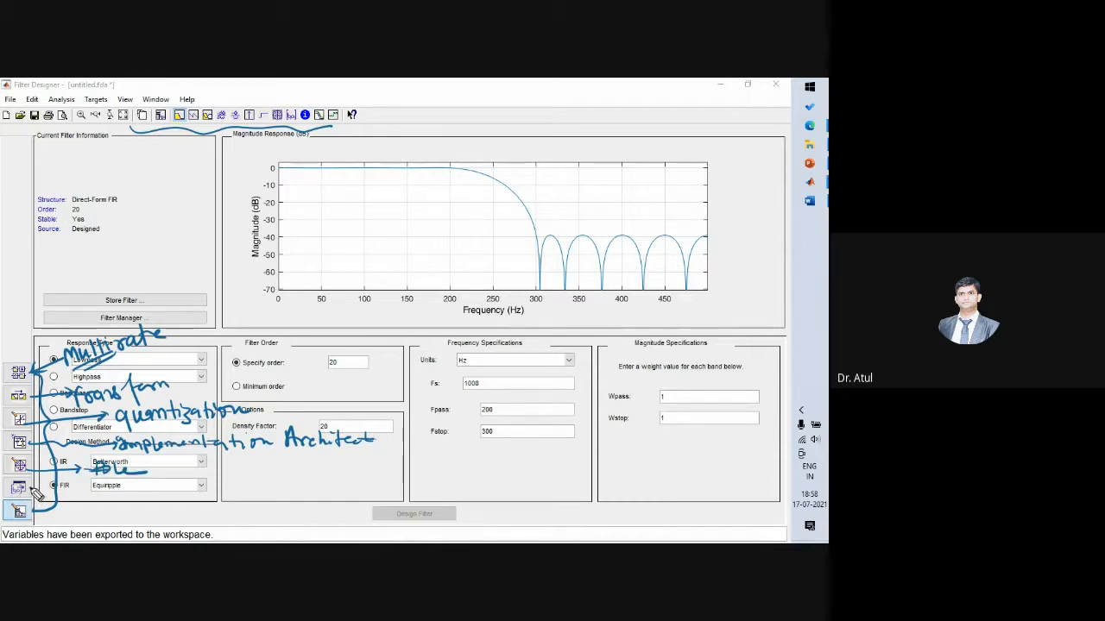
pyautogui.moveTo(31, 490); pyautogui.dragTo(83, 494)
pyautogui.press('e')
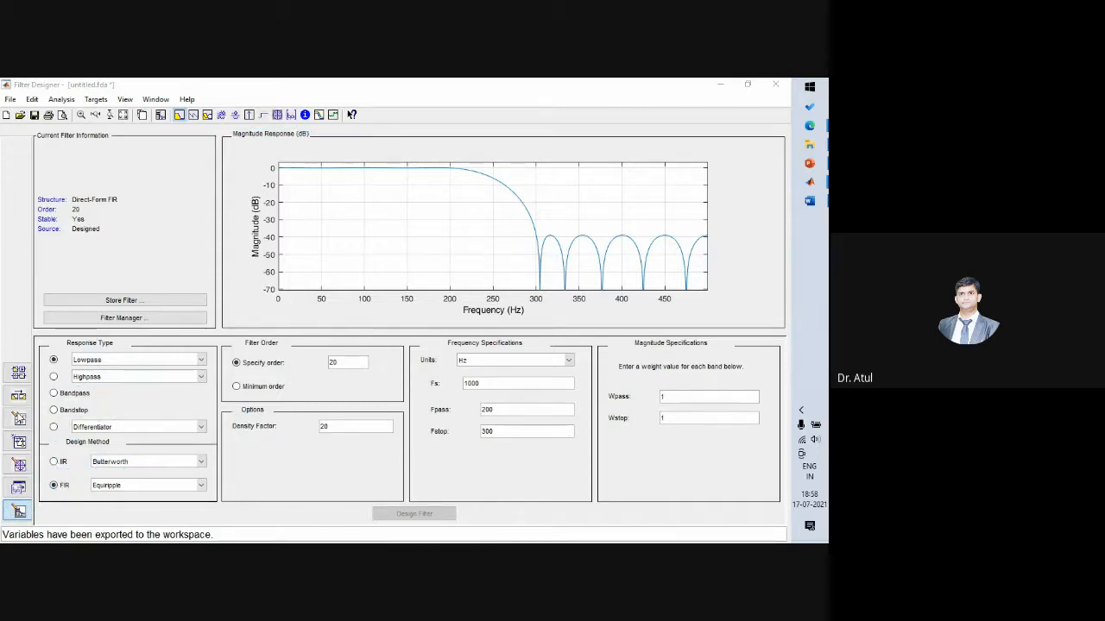
# Step: Examine the filter types offered for multirate design and the frequency transformation settings
pyautogui.click(18, 373)
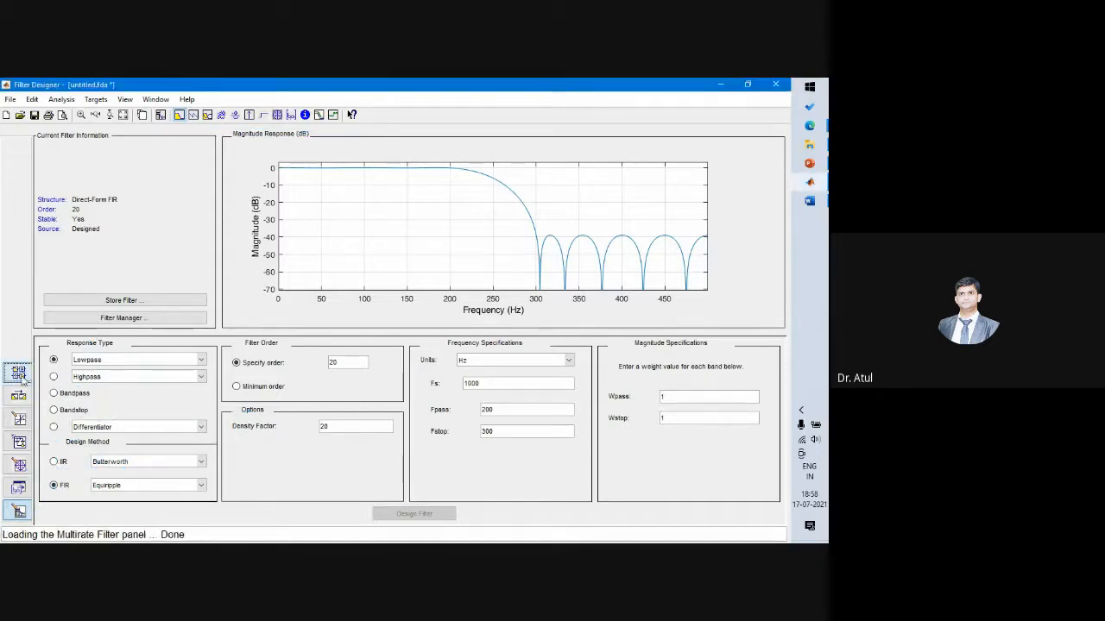
pyautogui.click(117, 354)
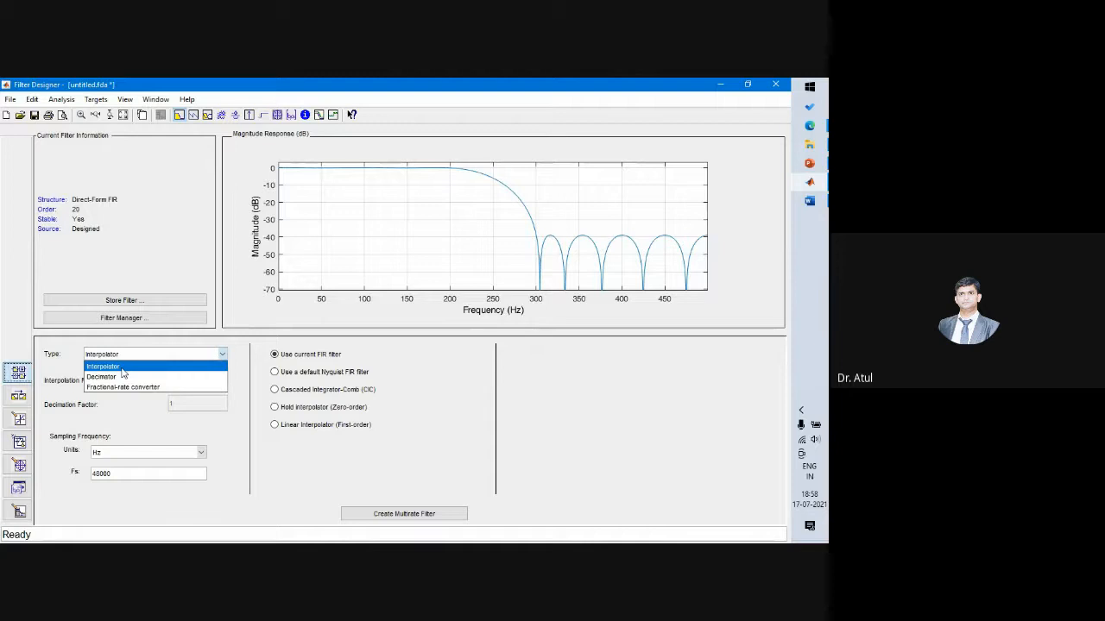
pyautogui.click(61, 360)
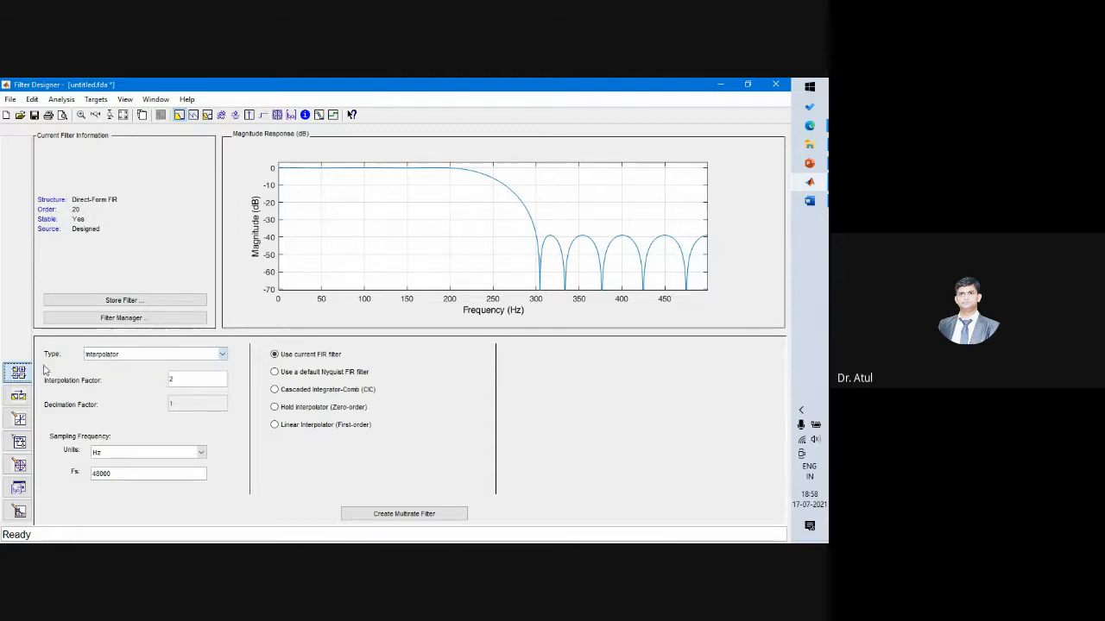
pyautogui.click(18, 395)
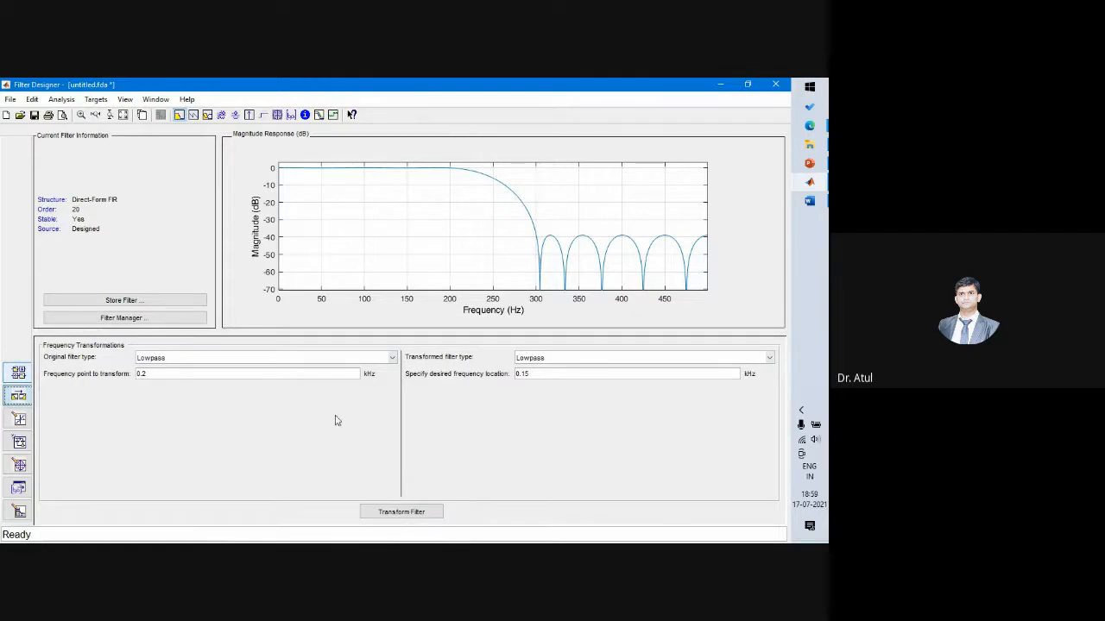
# Step: Set the filter arithmetic to Single-precision floating-point in the quantization settings
pyautogui.click(18, 418)
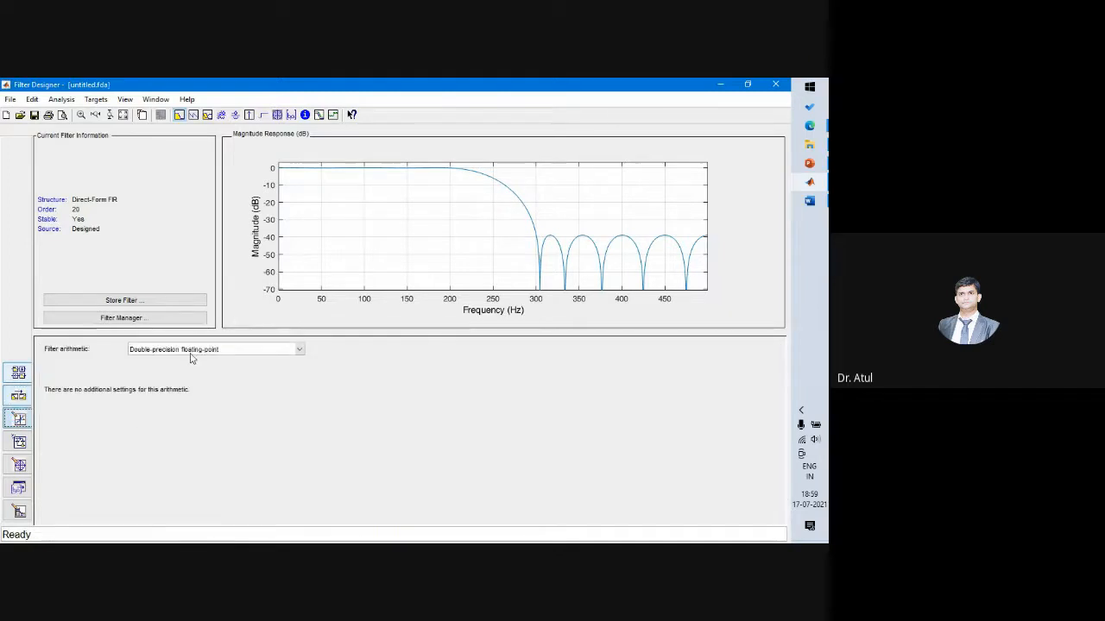
pyautogui.click(203, 350)
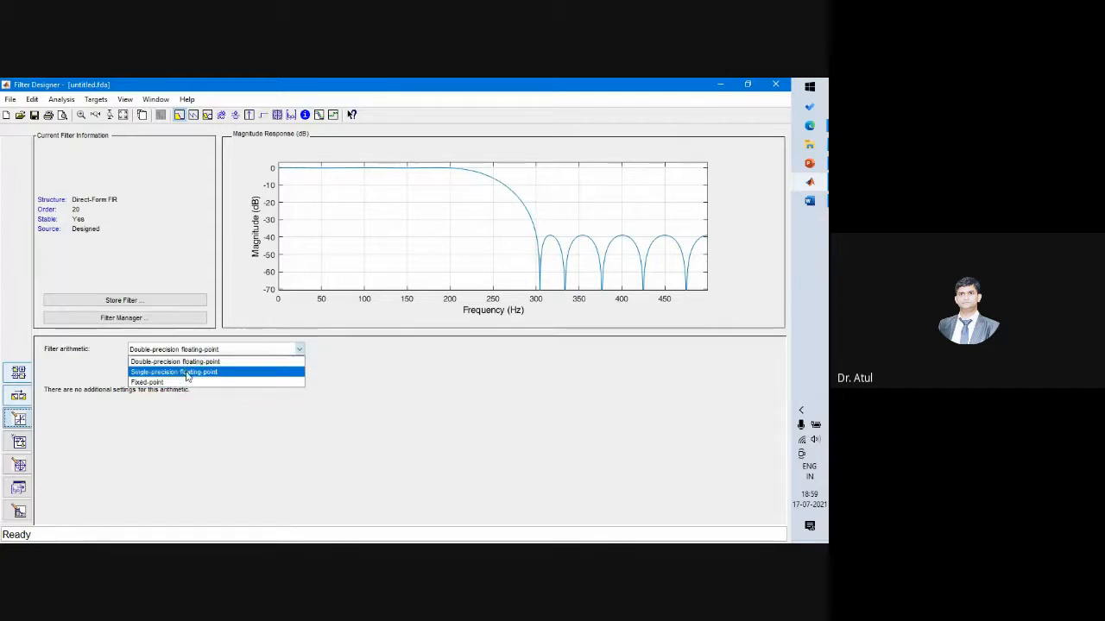
pyautogui.click(186, 363)
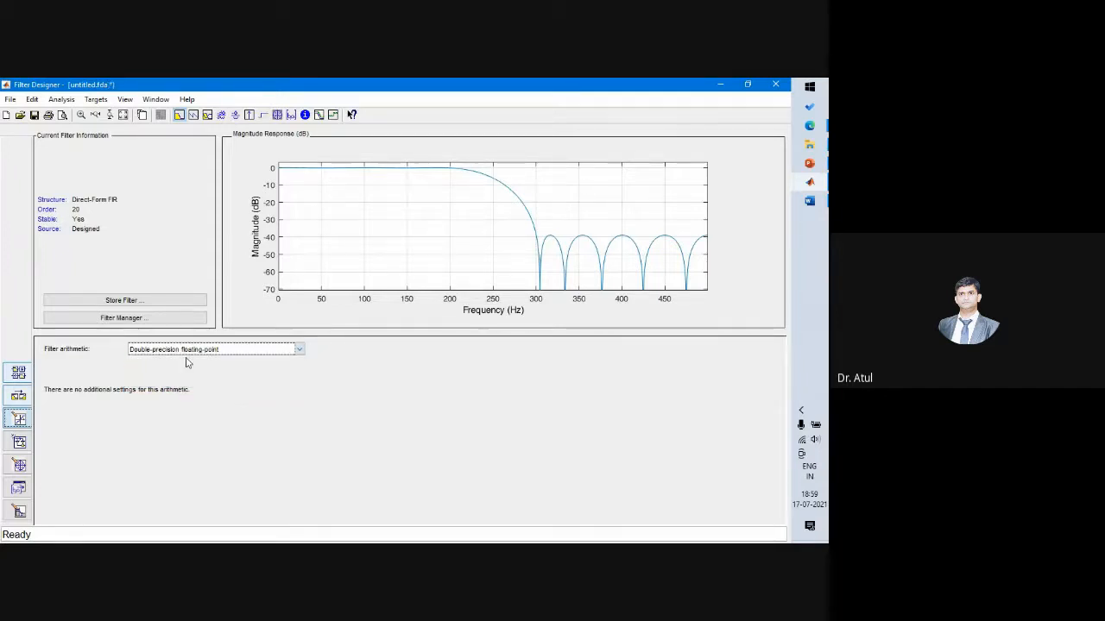
pyautogui.click(186, 350)
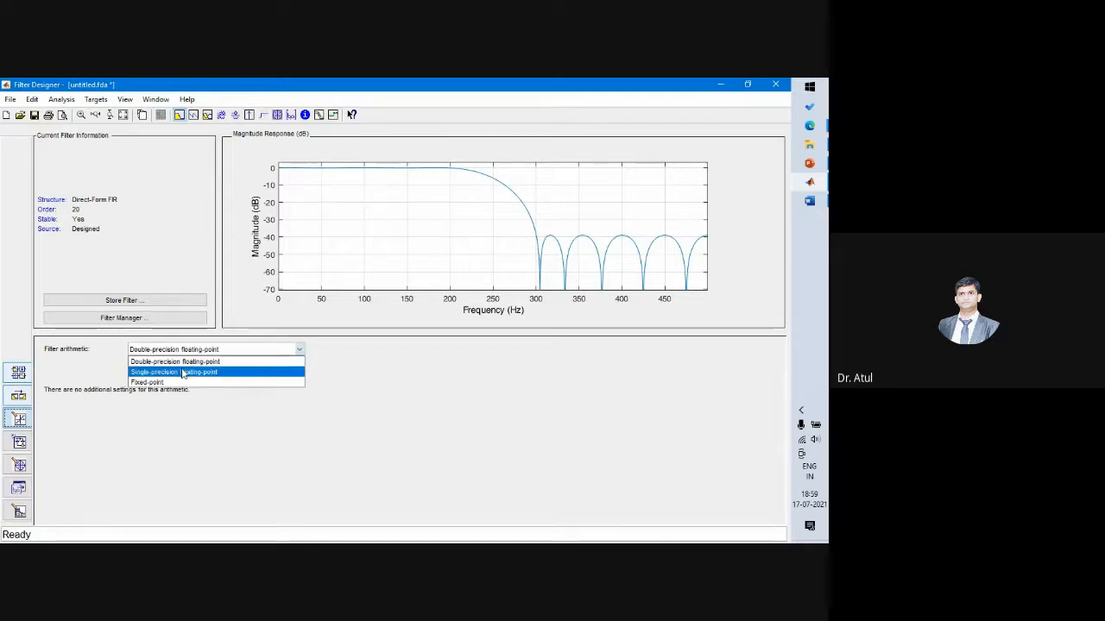
pyautogui.click(181, 372)
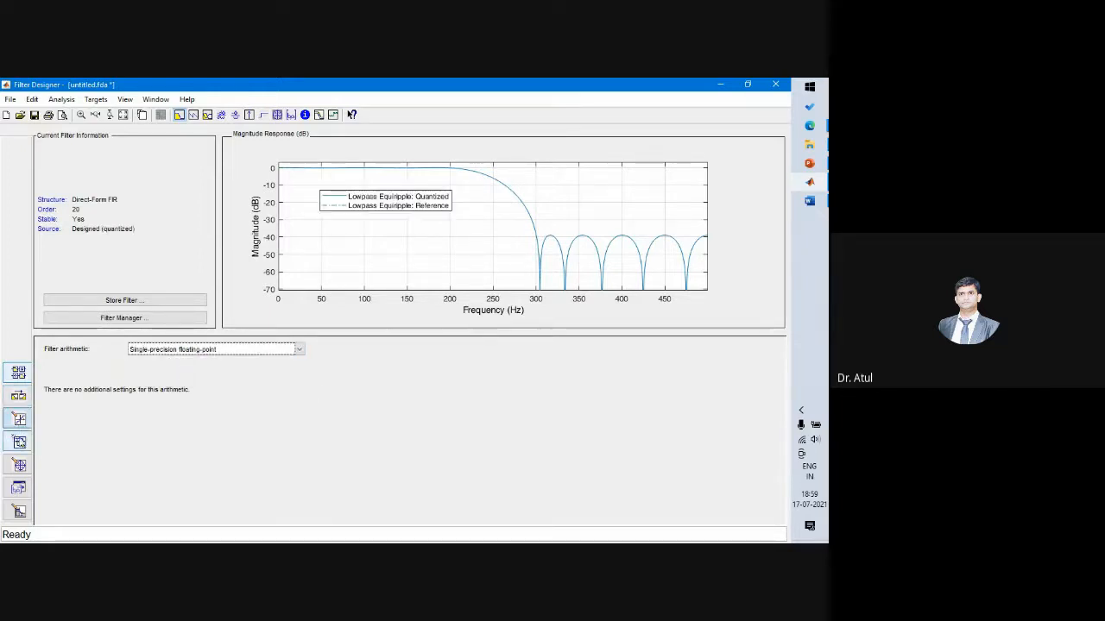
# Step: Open the Realize Model settings, examine the destination choices and keep Current selected
pyautogui.click(19, 442)
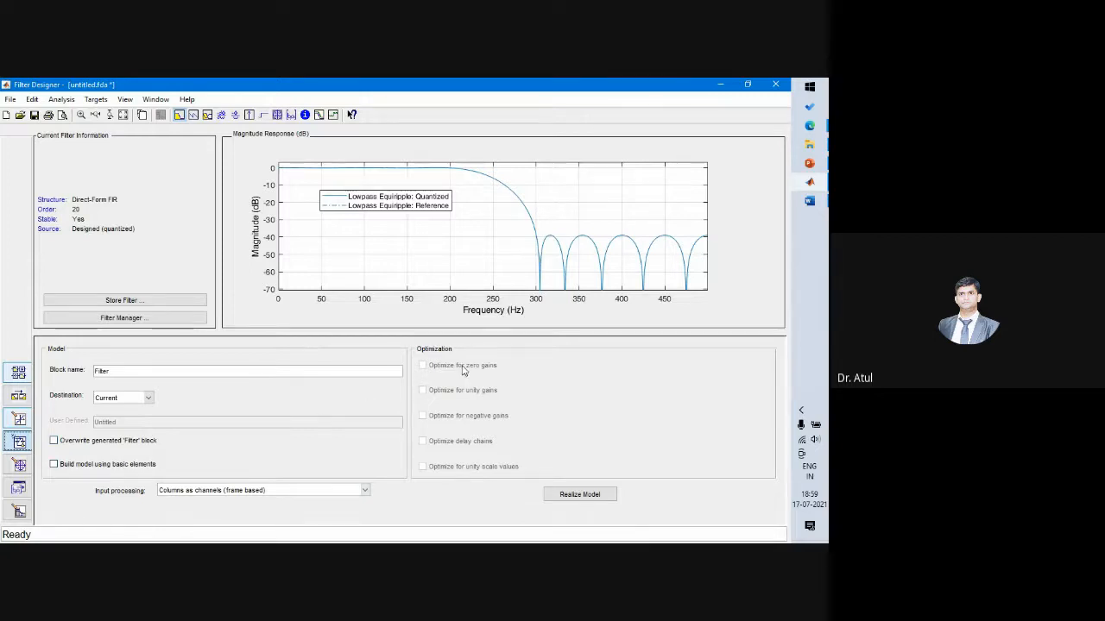
pyautogui.click(147, 398)
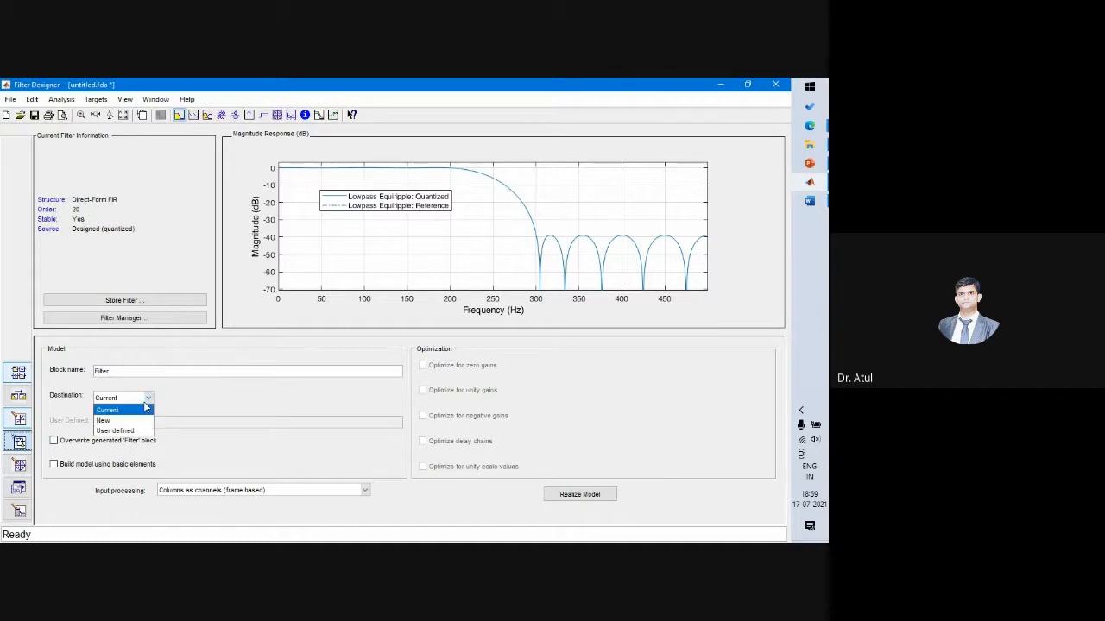
pyautogui.click(145, 408)
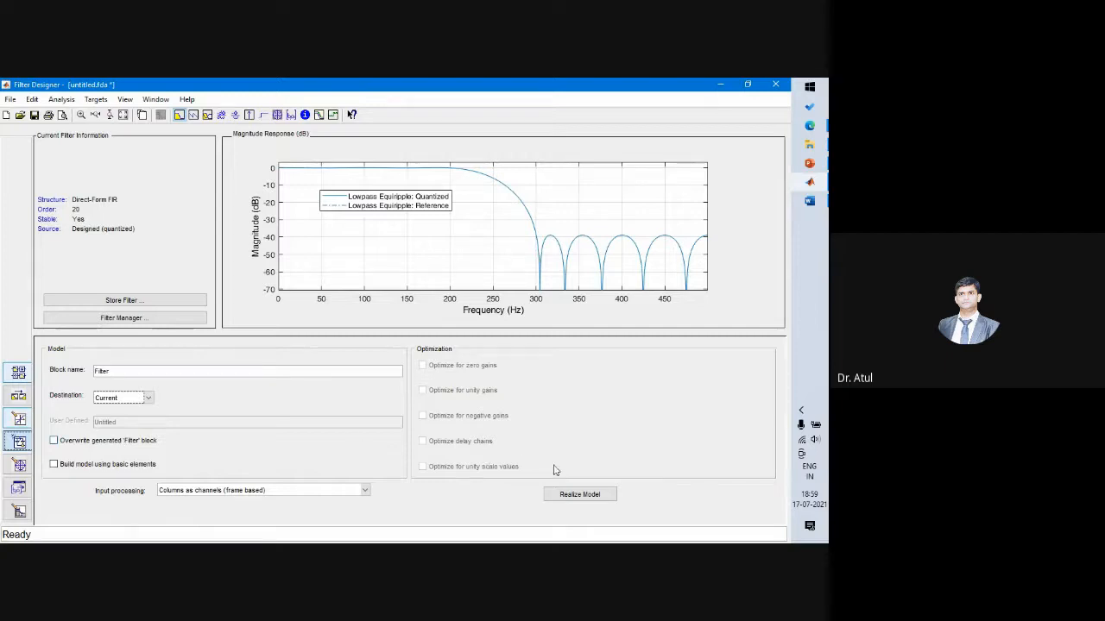
# Step: Realize the filter as a Simulink model and draw short open signal lines from the Filter block's input and output
pyautogui.click(596, 495)
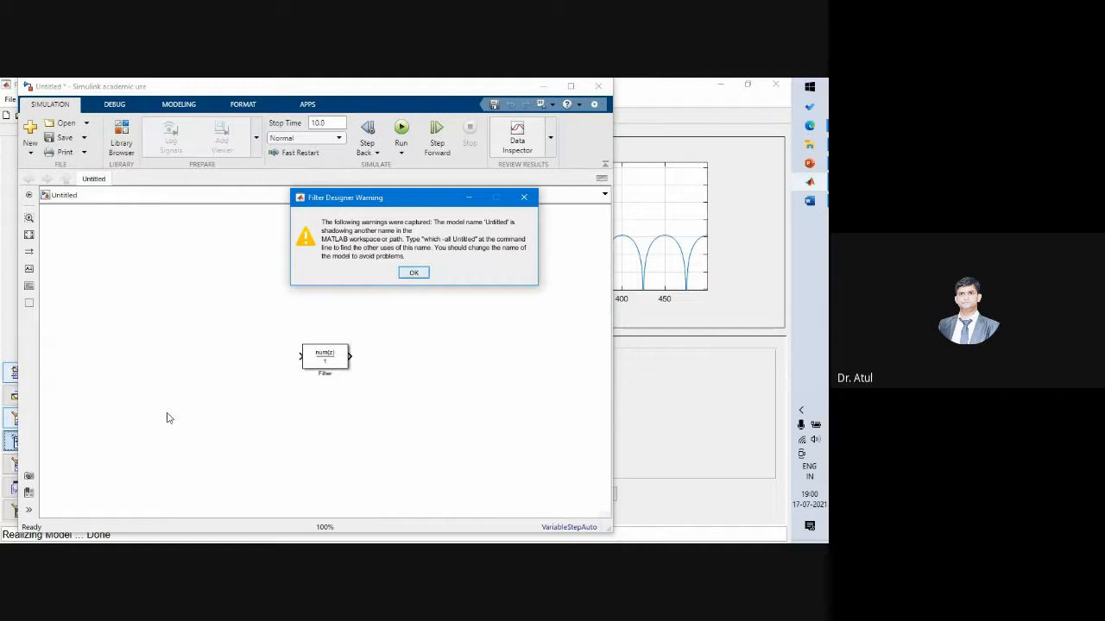
pyautogui.click(413, 273)
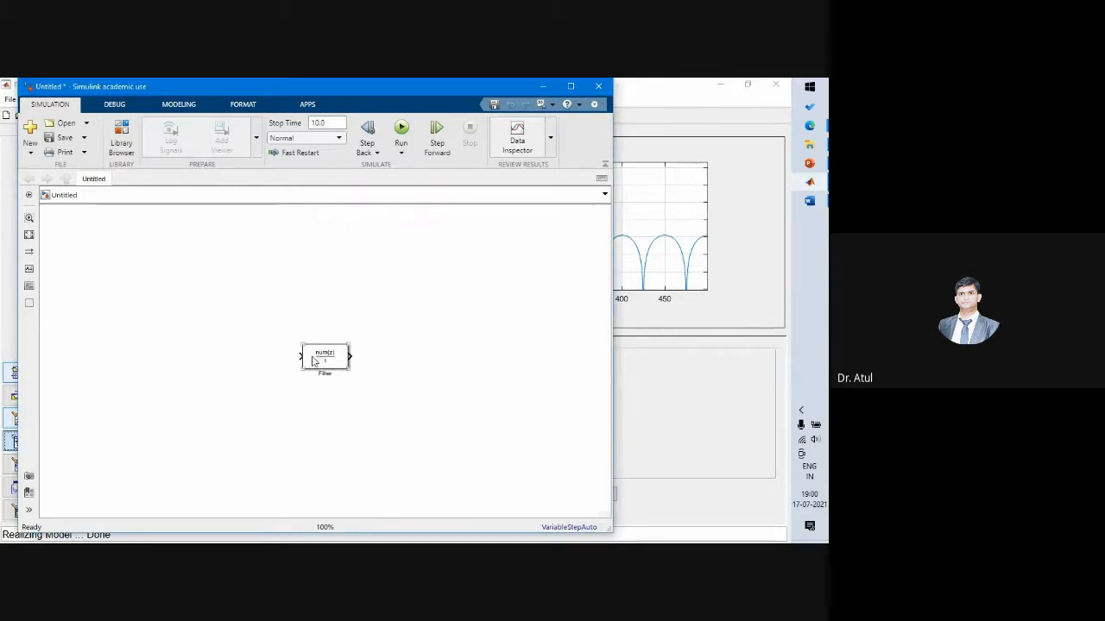
pyautogui.click(325, 361)
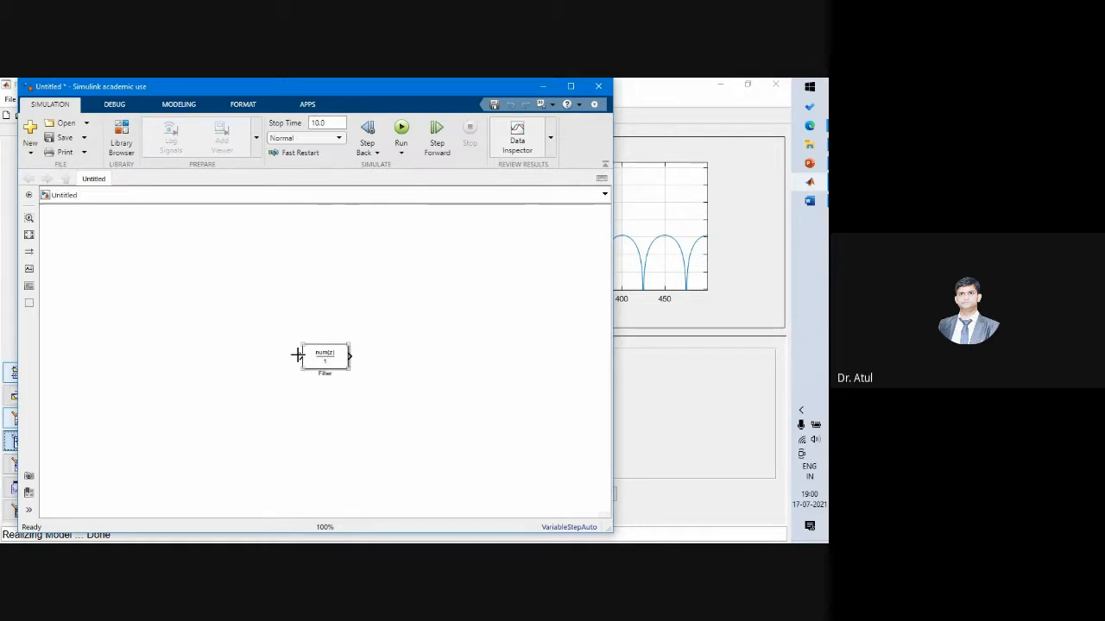
pyautogui.moveTo(298, 356); pyautogui.dragTo(267, 355)
pyautogui.click(351, 357)
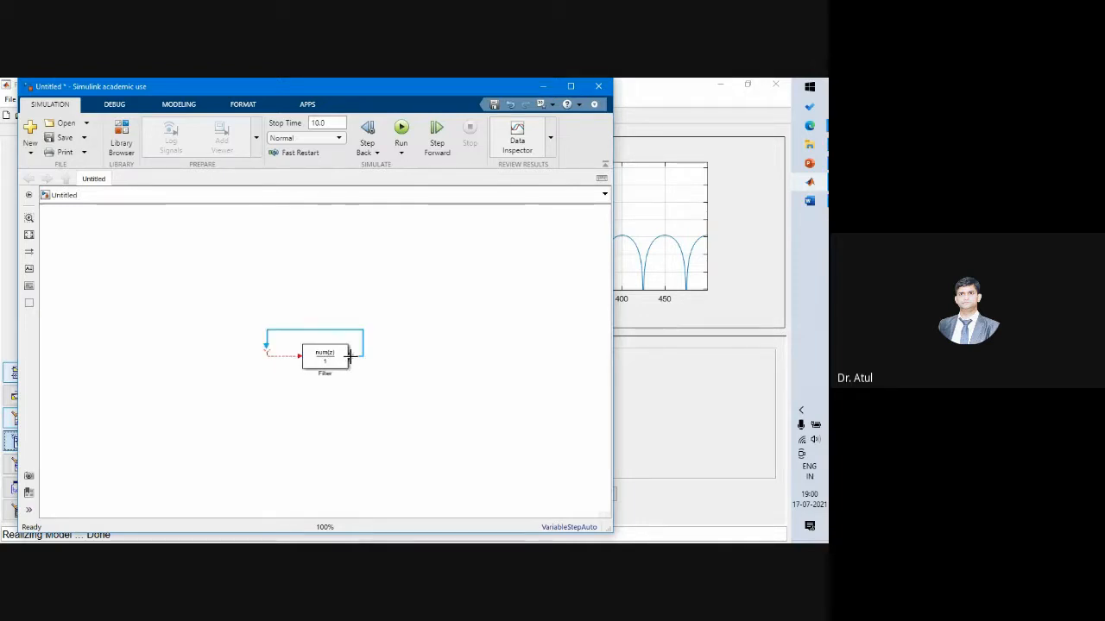
pyautogui.moveTo(350, 356); pyautogui.dragTo(387, 357)
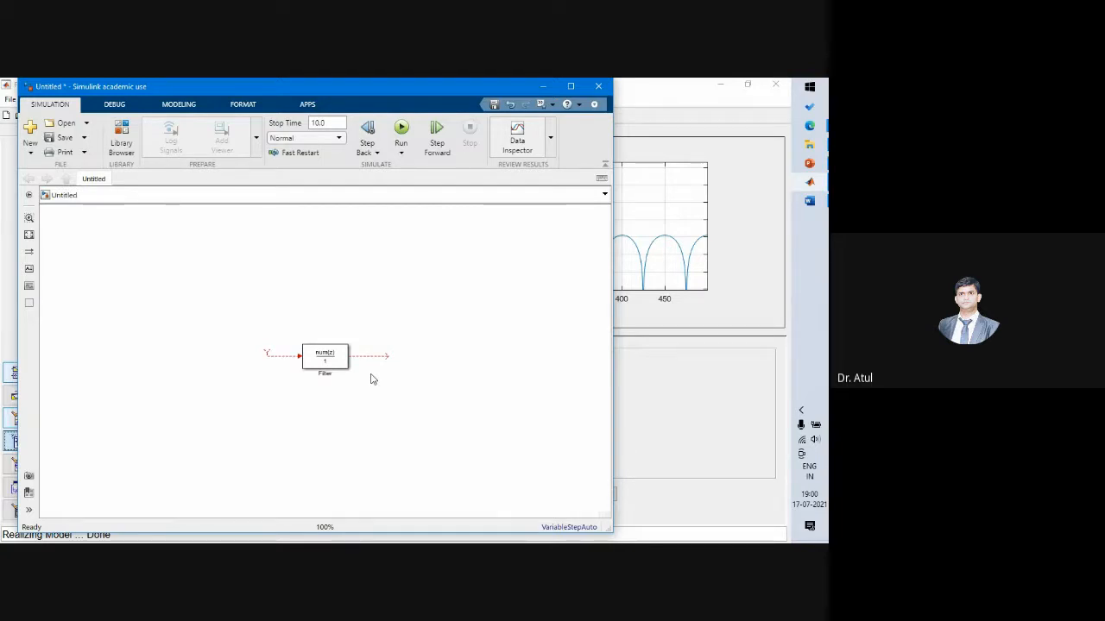
# Step: Examine the coefficients in the Filter block's parameters and close the Simulink model without saving it
pyautogui.click(318, 363)
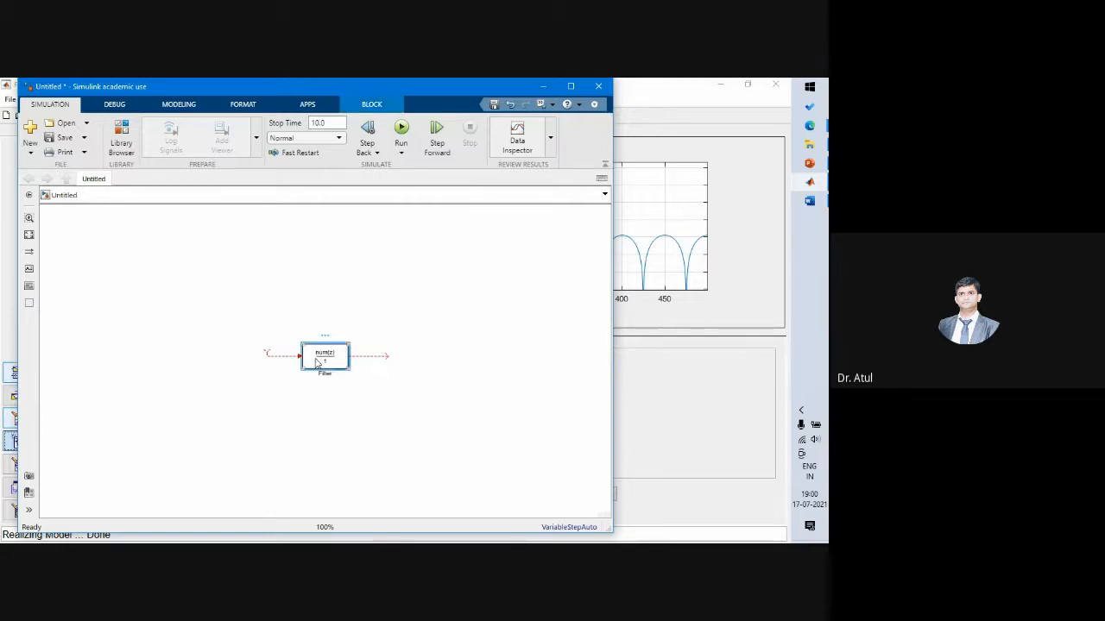
pyautogui.doubleClick(318, 363)
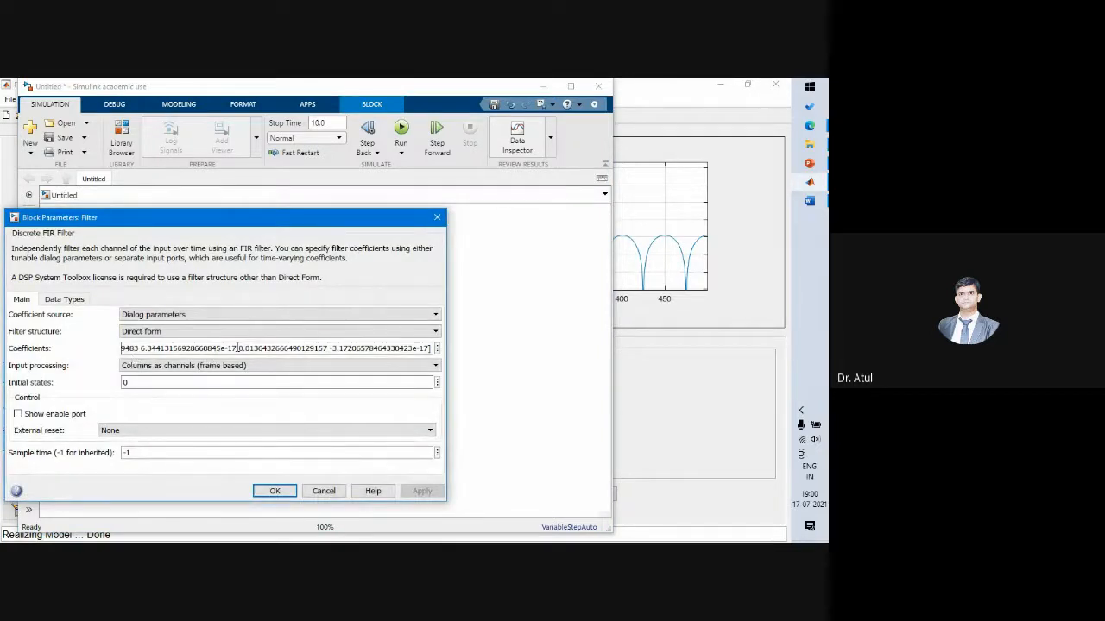
pyautogui.click(436, 216)
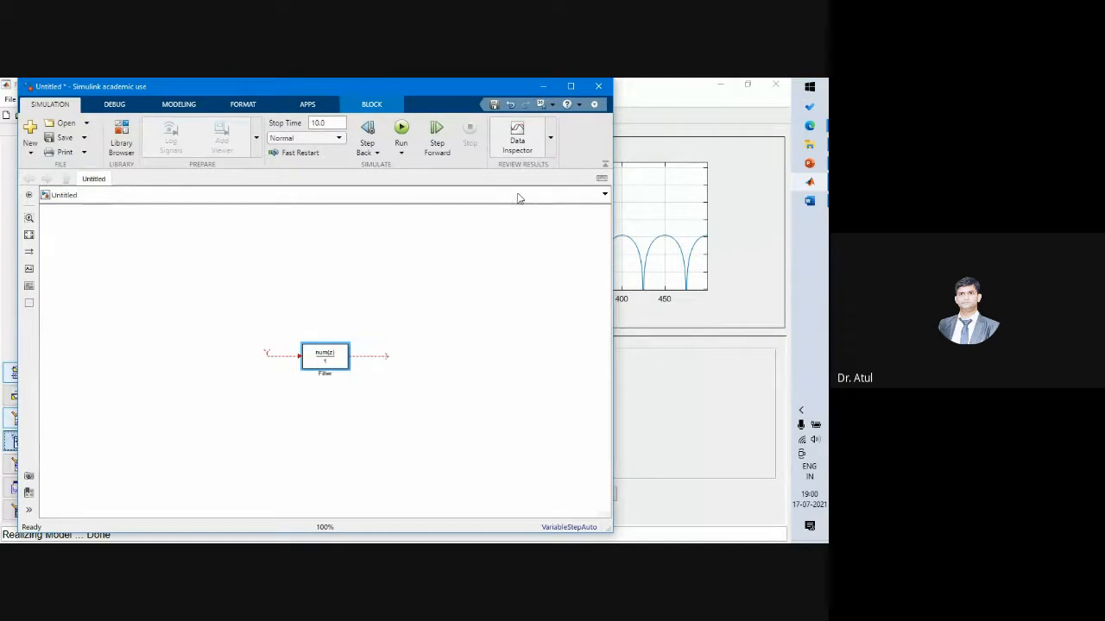
pyautogui.click(598, 86)
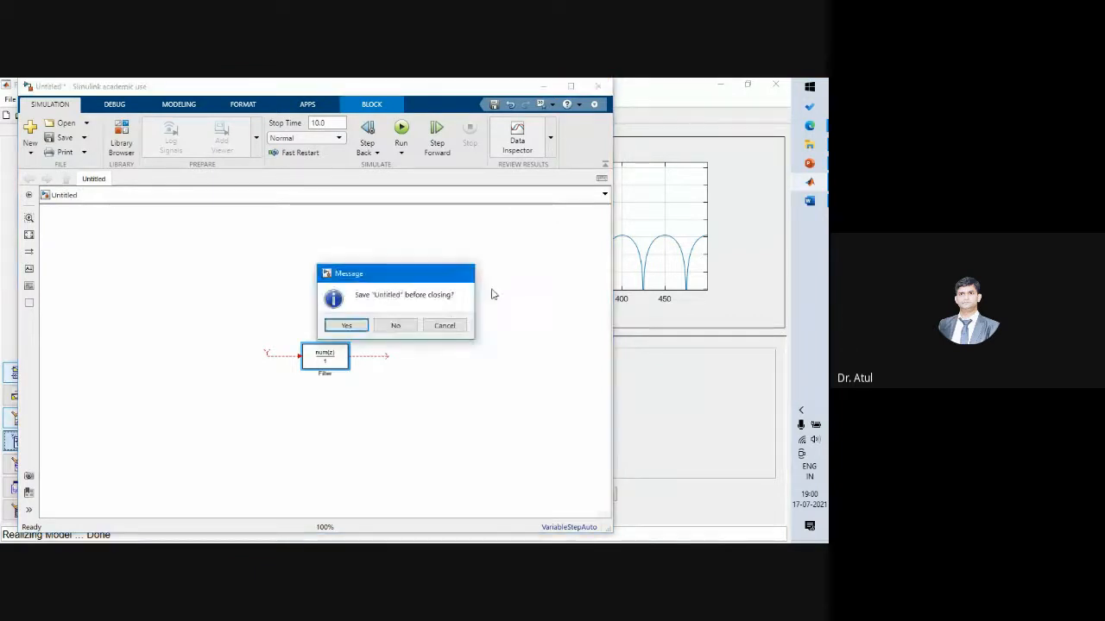
pyautogui.click(397, 324)
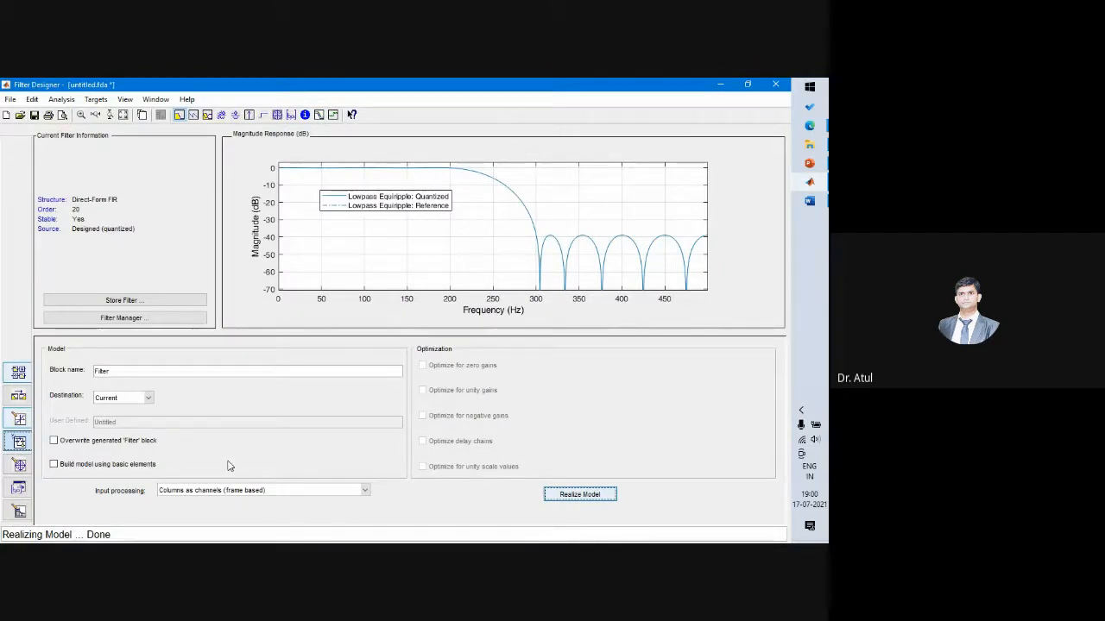
# Step: Examine the pole-zero editor and the filter import settings, including the sampling frequency units offered
pyautogui.click(19, 466)
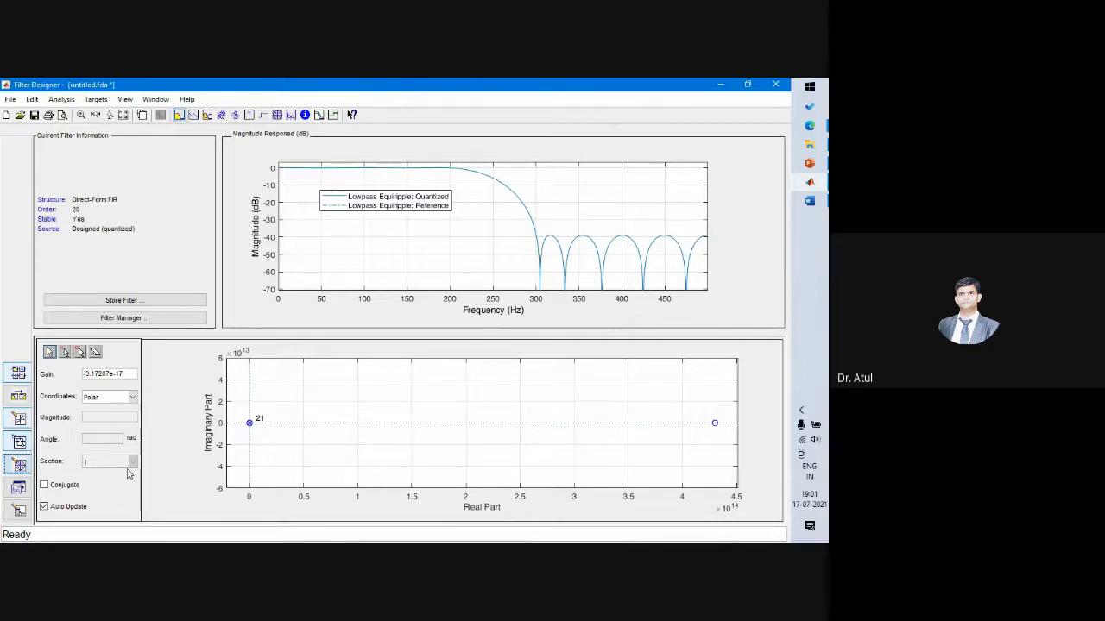
pyautogui.click(19, 489)
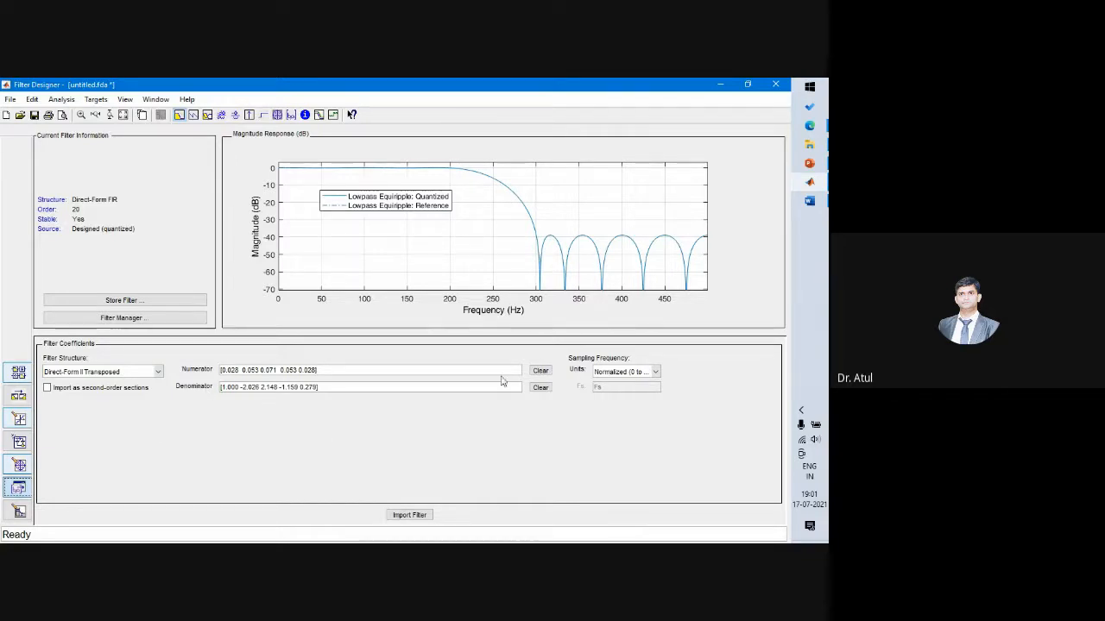
pyautogui.click(655, 372)
pyautogui.click(655, 375)
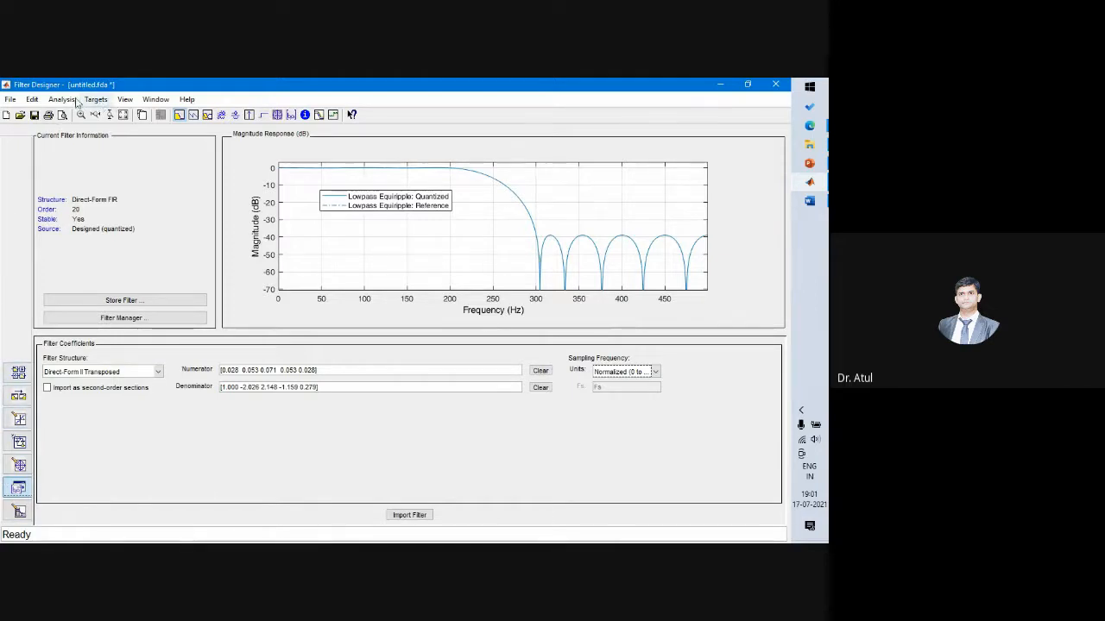
# Step: Generate MATLAB code for the filter as a Filter Design Function saved as my_filter_fun
pyautogui.click(10, 101)
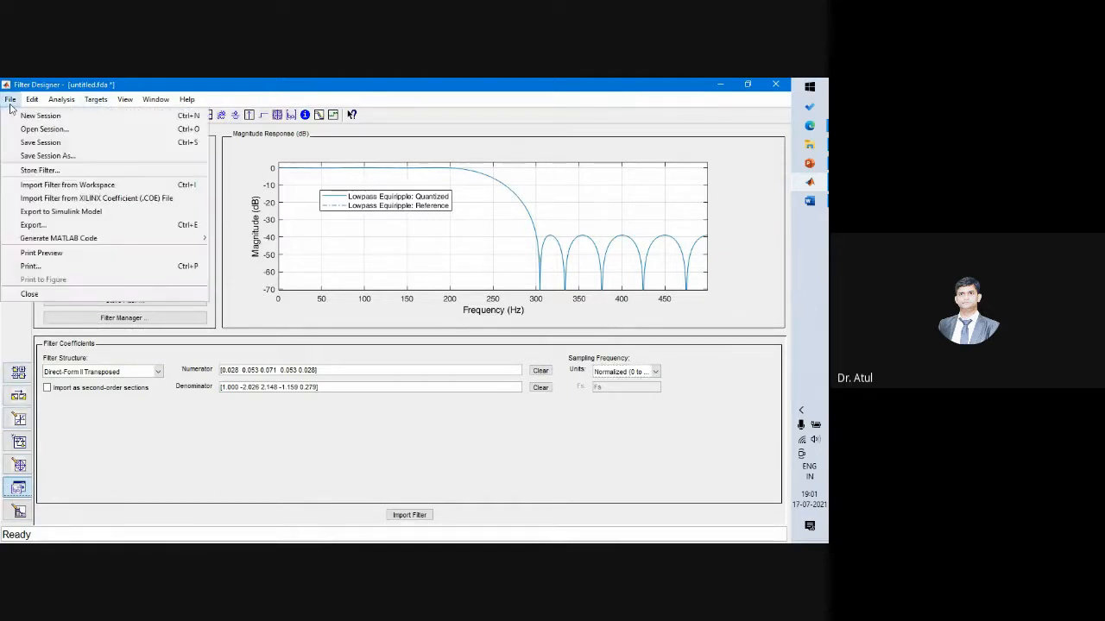
pyautogui.moveTo(41, 242)
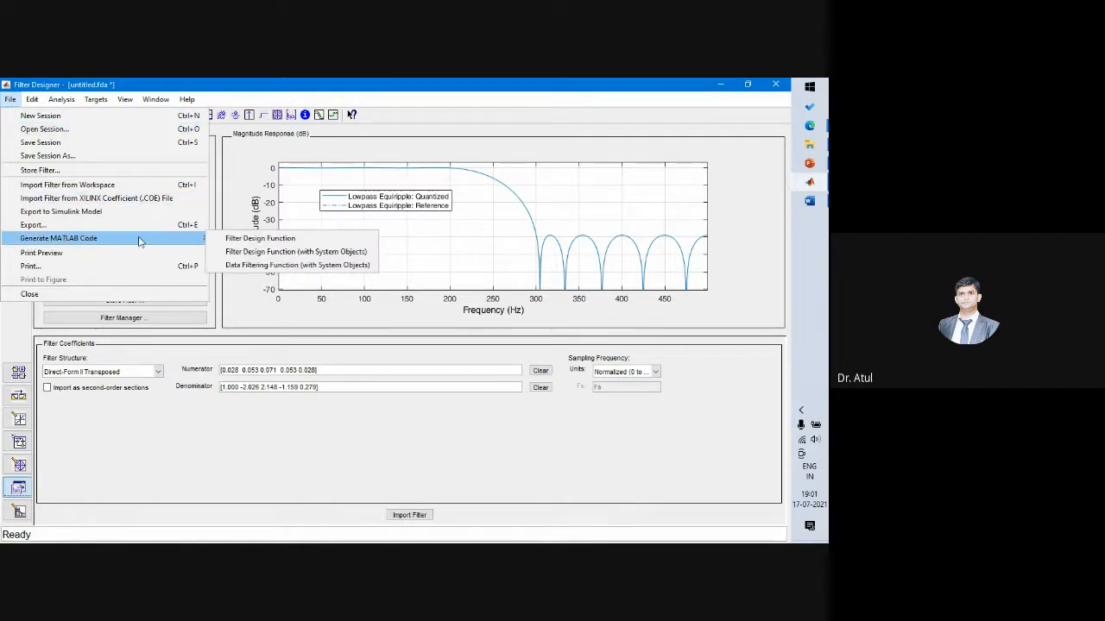
pyautogui.click(238, 239)
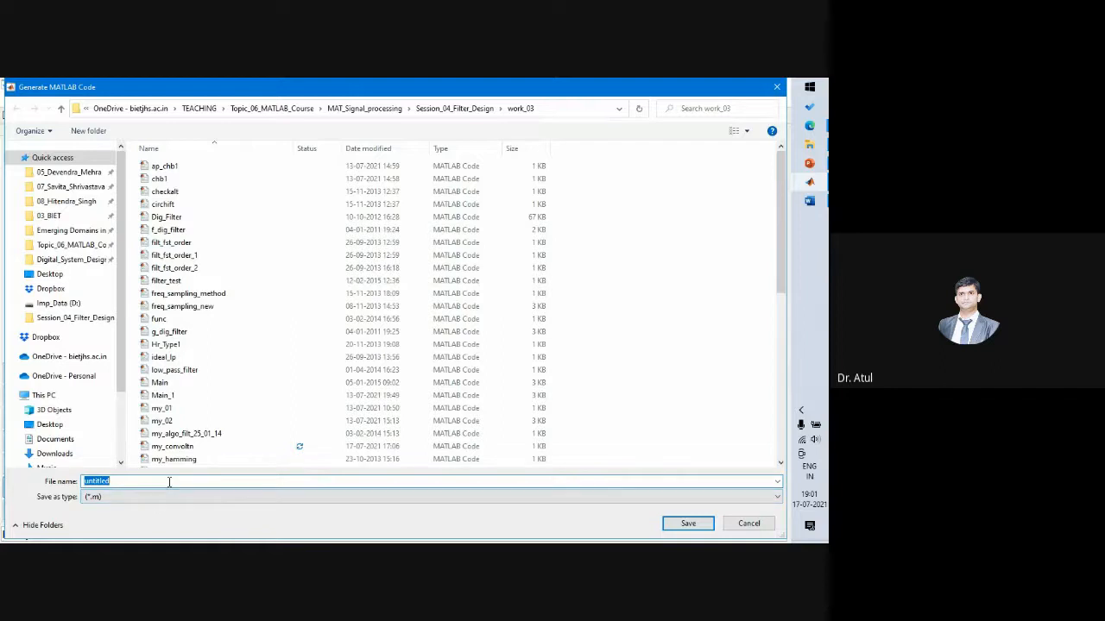
pyautogui.write('my_filter_fun')
pyautogui.press('Return')
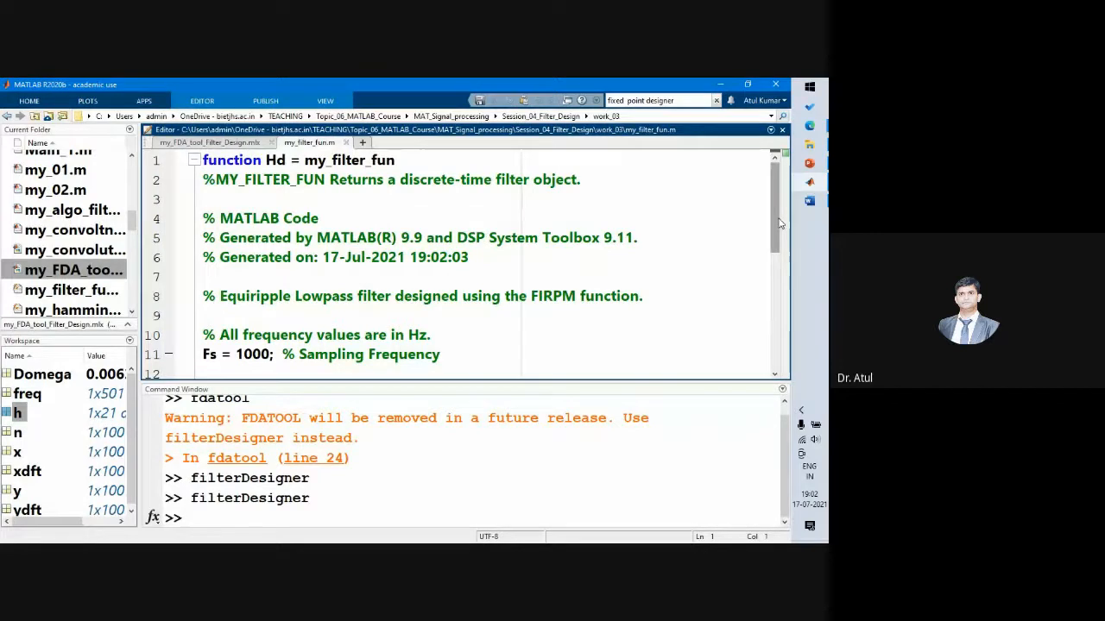
# Step: Review the generated my_filter_fun.m code, close the file and return to Filter Designer
pyautogui.moveTo(776, 224); pyautogui.dragTo(770, 179)
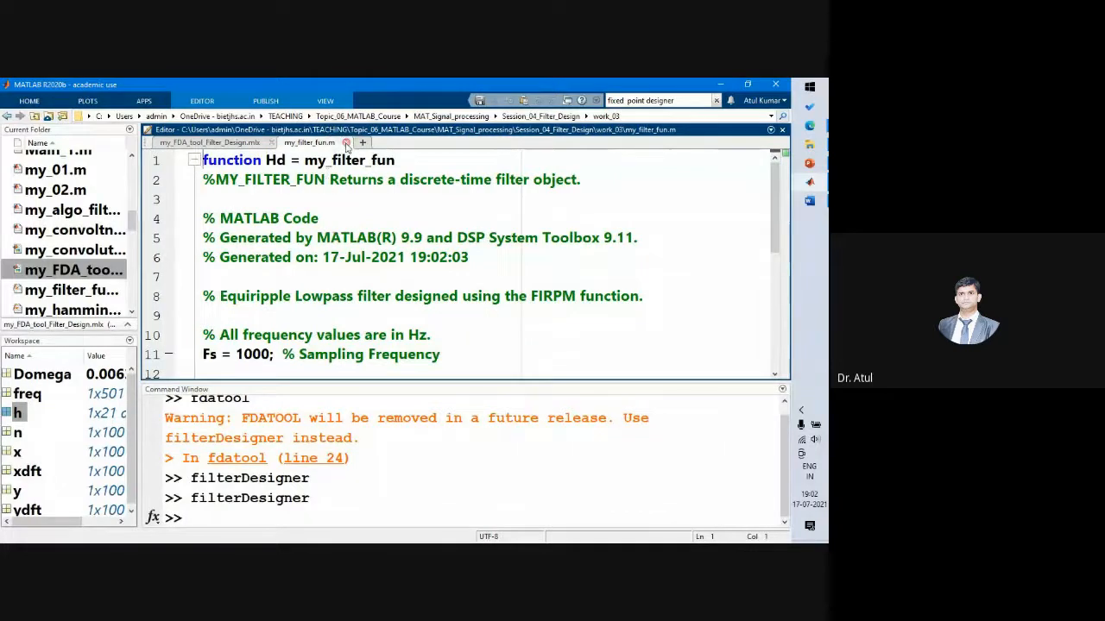
pyautogui.click(344, 143)
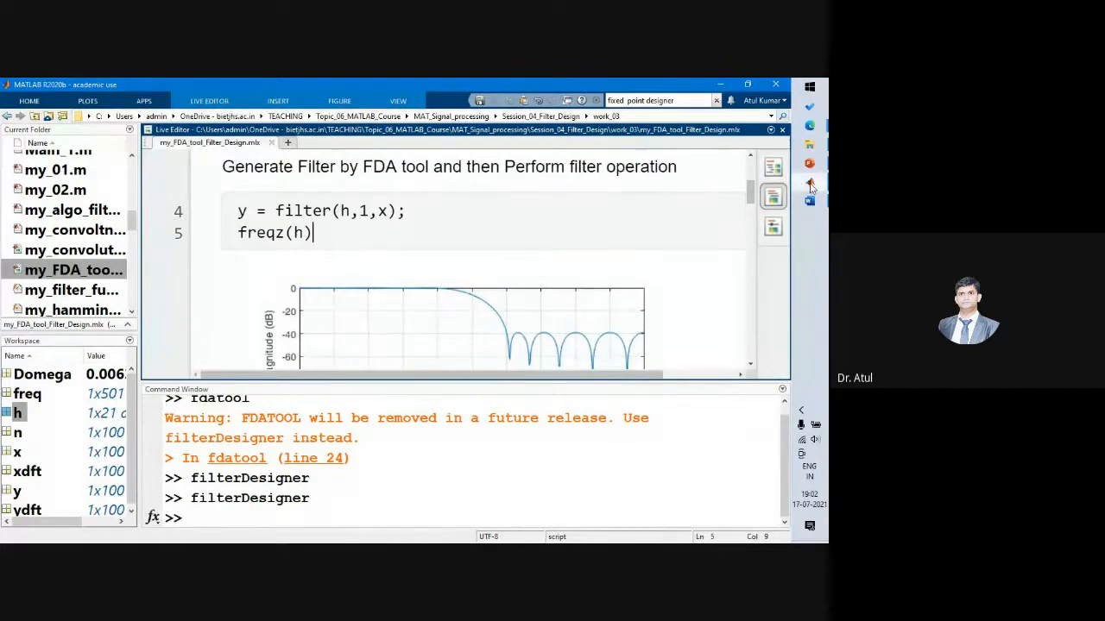
pyautogui.moveTo(809, 183)
pyautogui.click(713, 226)
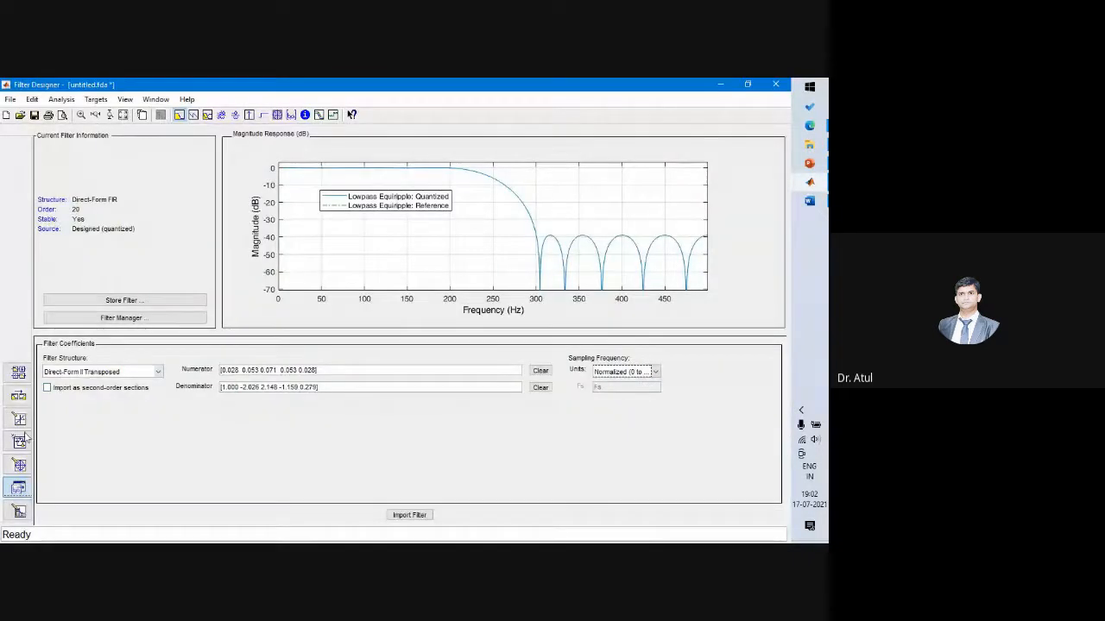
# Step: Try to generate a XILINX coefficient (.COE) file from the lowpass filter and read the requirements
pyautogui.click(95, 99)
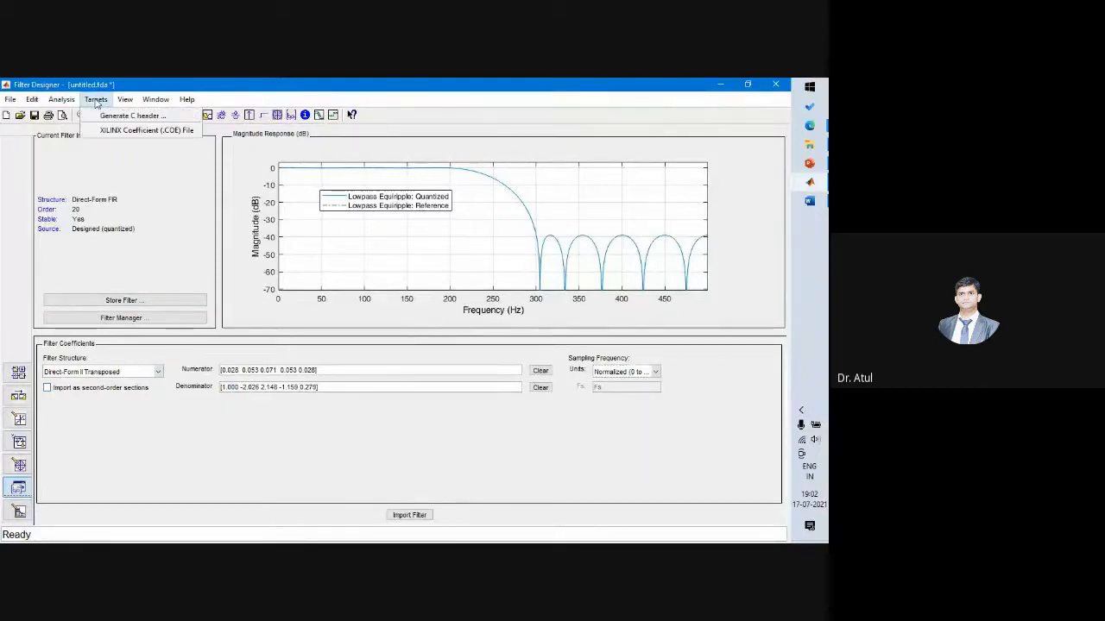
pyautogui.click(138, 132)
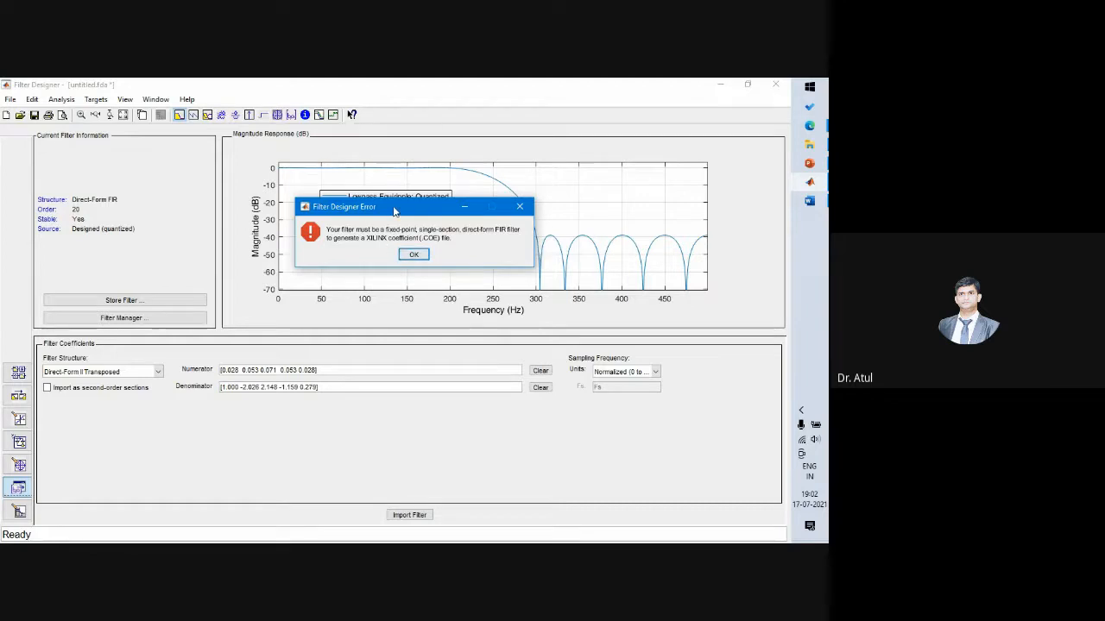
pyautogui.moveTo(394, 210); pyautogui.dragTo(264, 205)
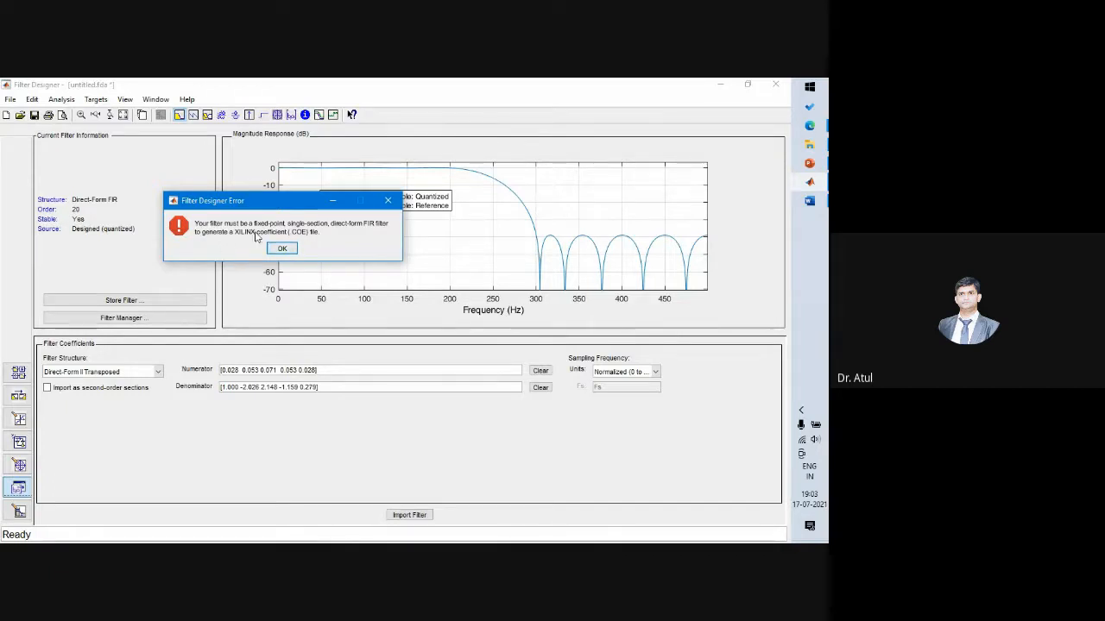
pyautogui.click(282, 249)
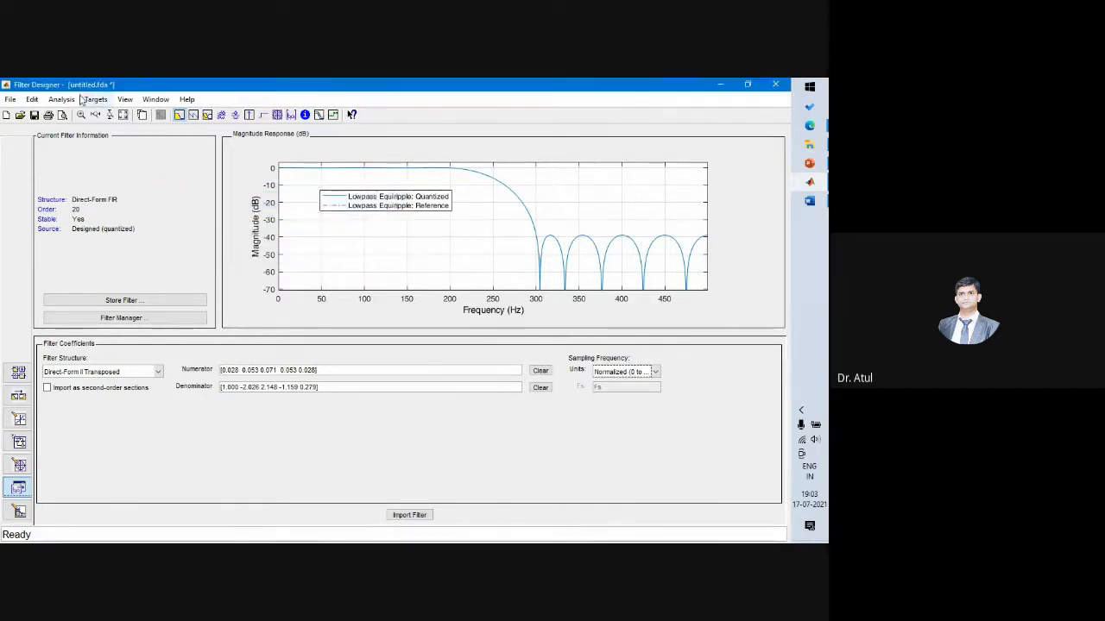
pyautogui.click(97, 101)
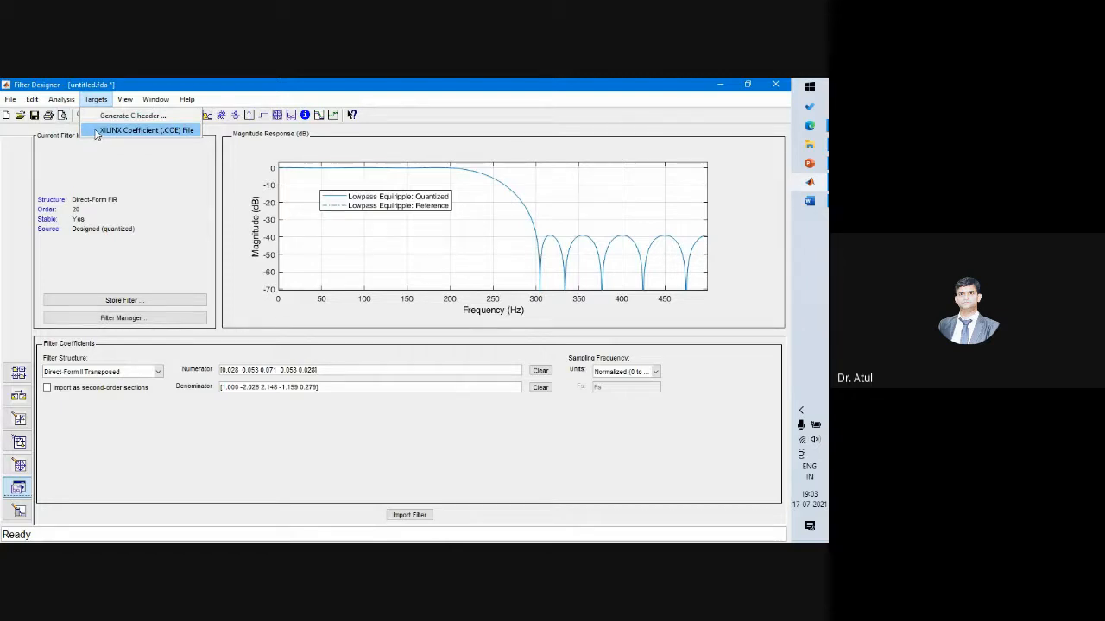
# Step: Try to set the filter arithmetic to Fixed-point in the quantization settings
pyautogui.click(19, 422)
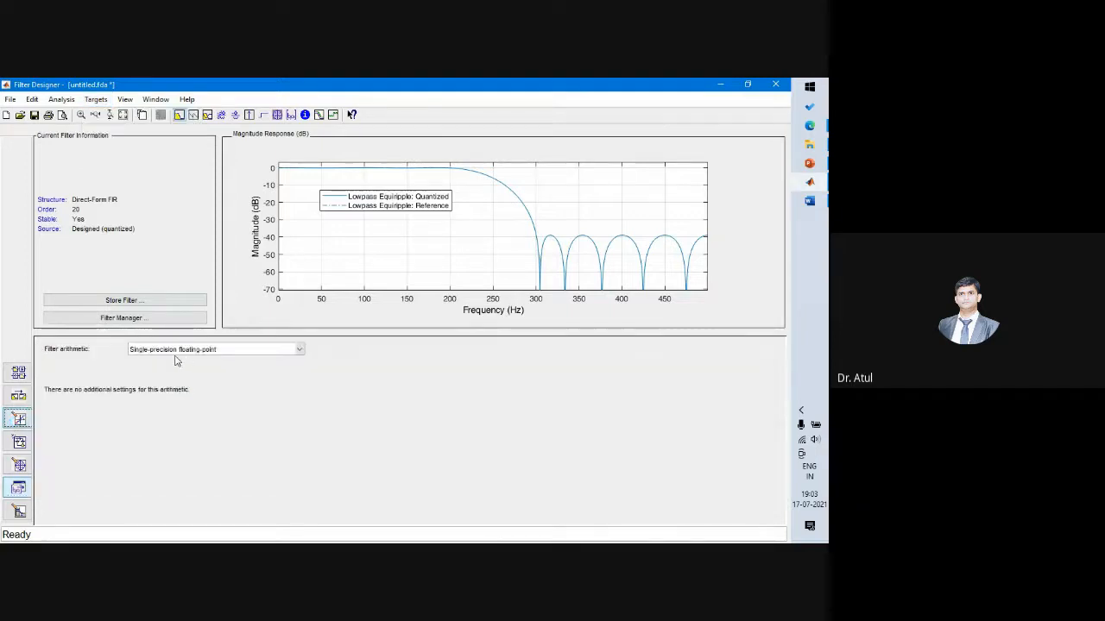
pyautogui.click(177, 350)
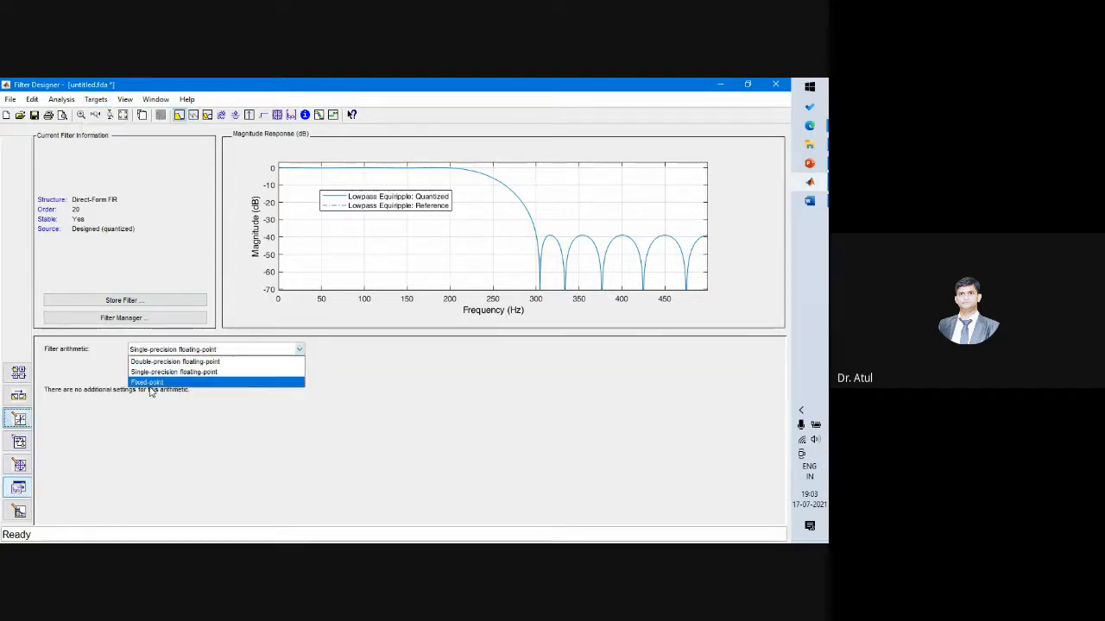
pyautogui.click(149, 384)
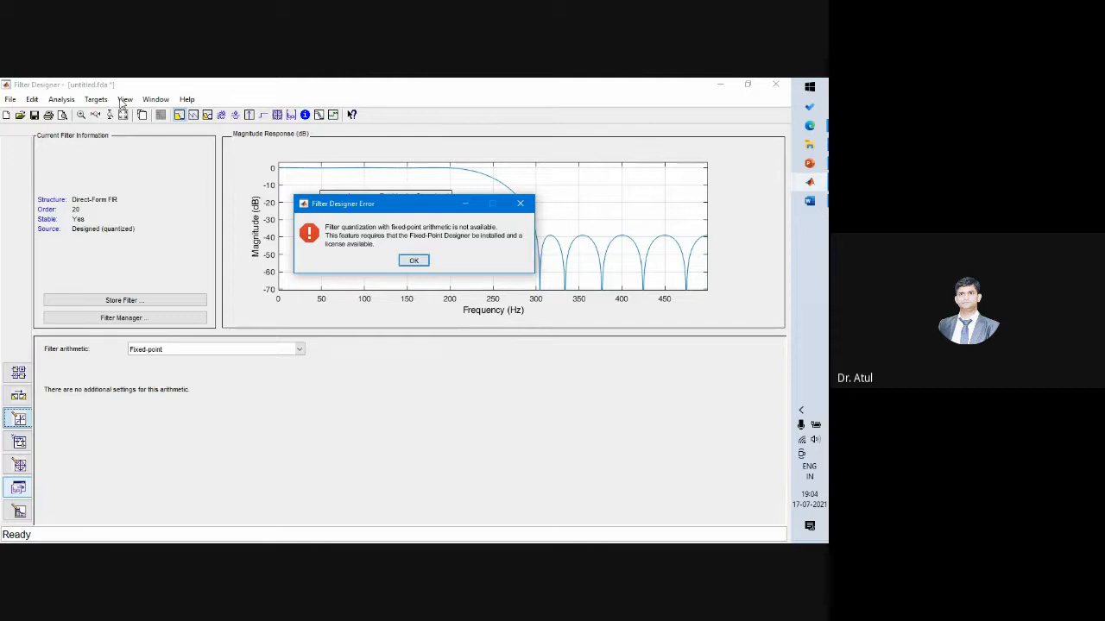
pyautogui.click(412, 262)
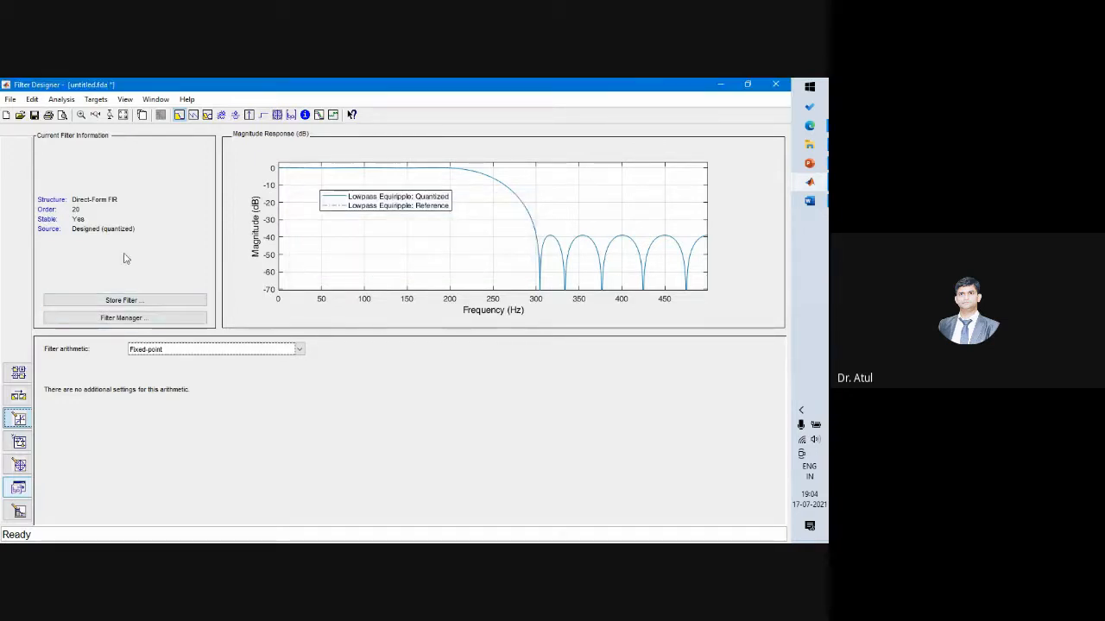
pyautogui.click(94, 100)
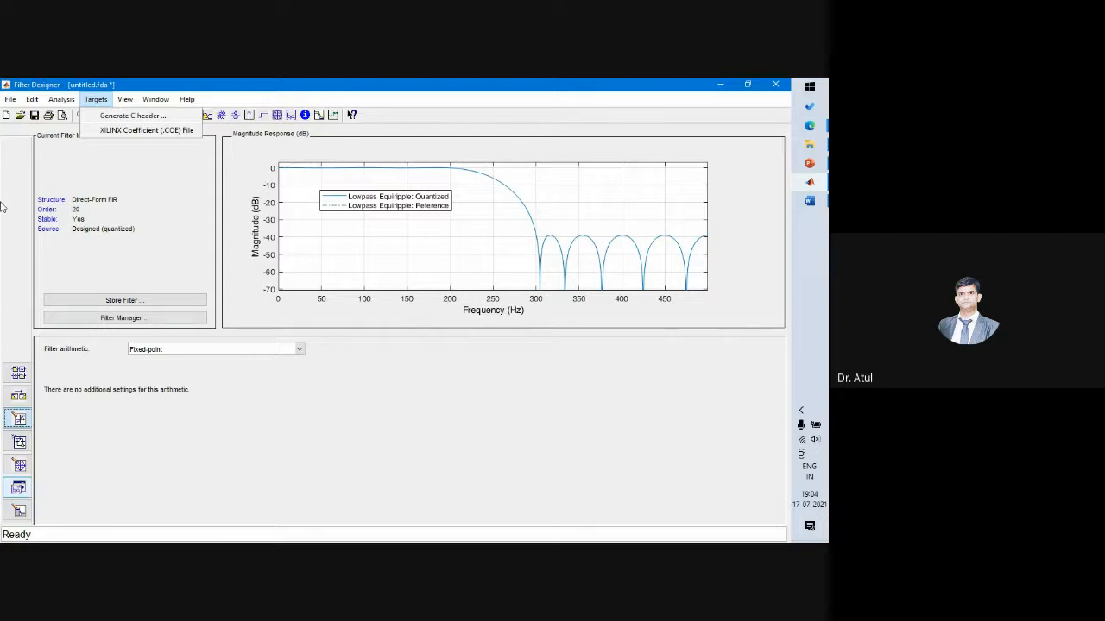
pyautogui.click(207, 395)
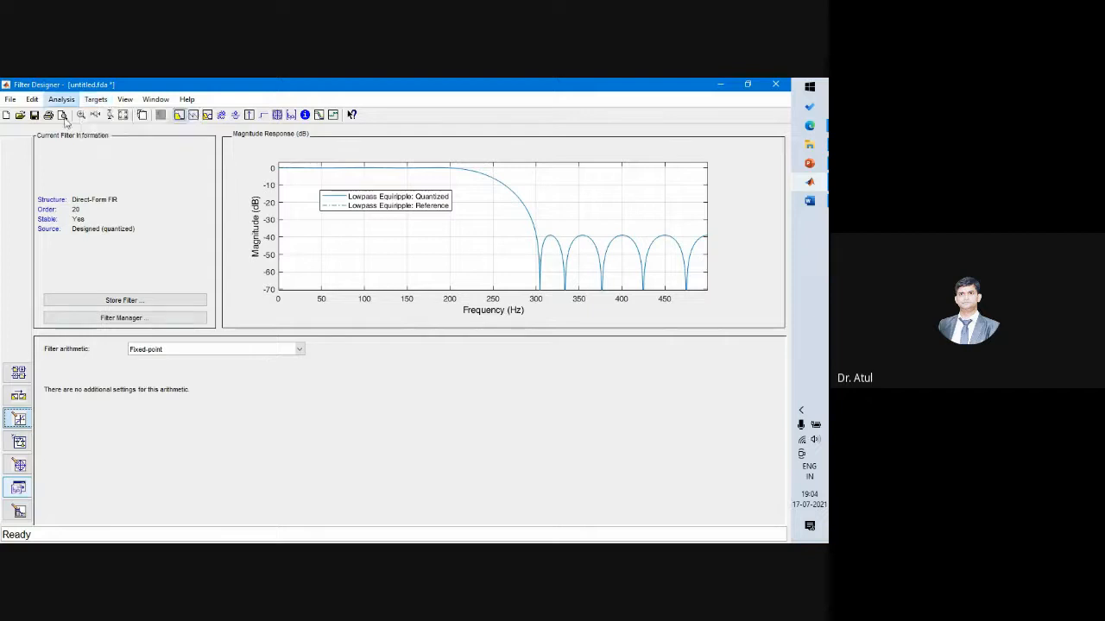
pyautogui.click(132, 101)
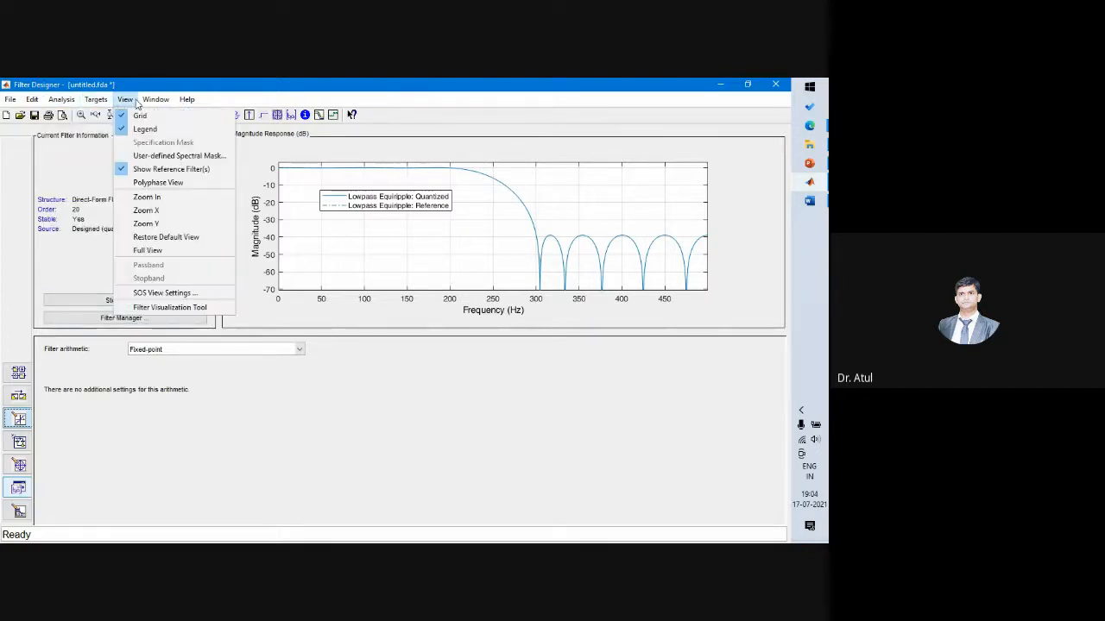
pyautogui.moveTo(57, 101)
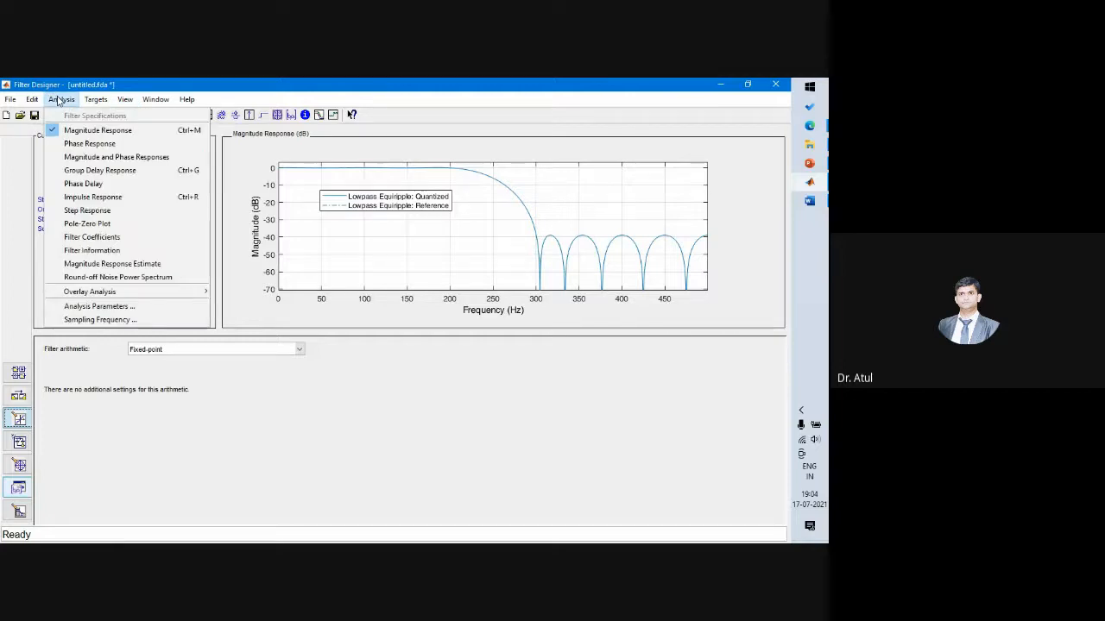
pyautogui.click(57, 101)
pyautogui.click(187, 99)
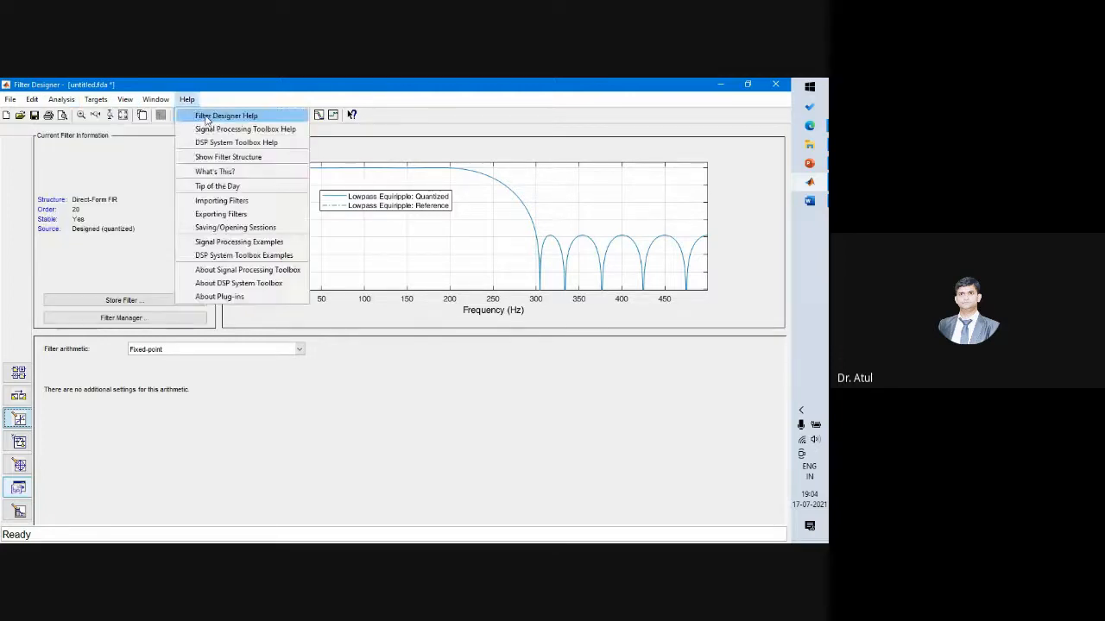
pyautogui.moveTo(61, 101)
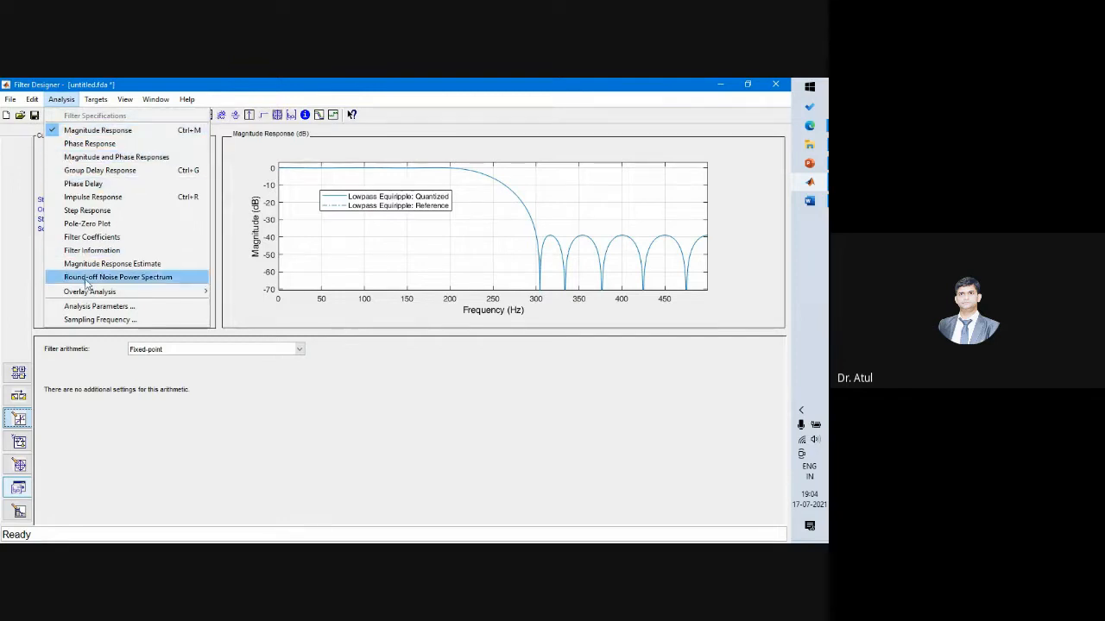
# Step: Display the quantized filter coefficients and check the Filter Manager for stored filters, then close the manager
pyautogui.click(91, 237)
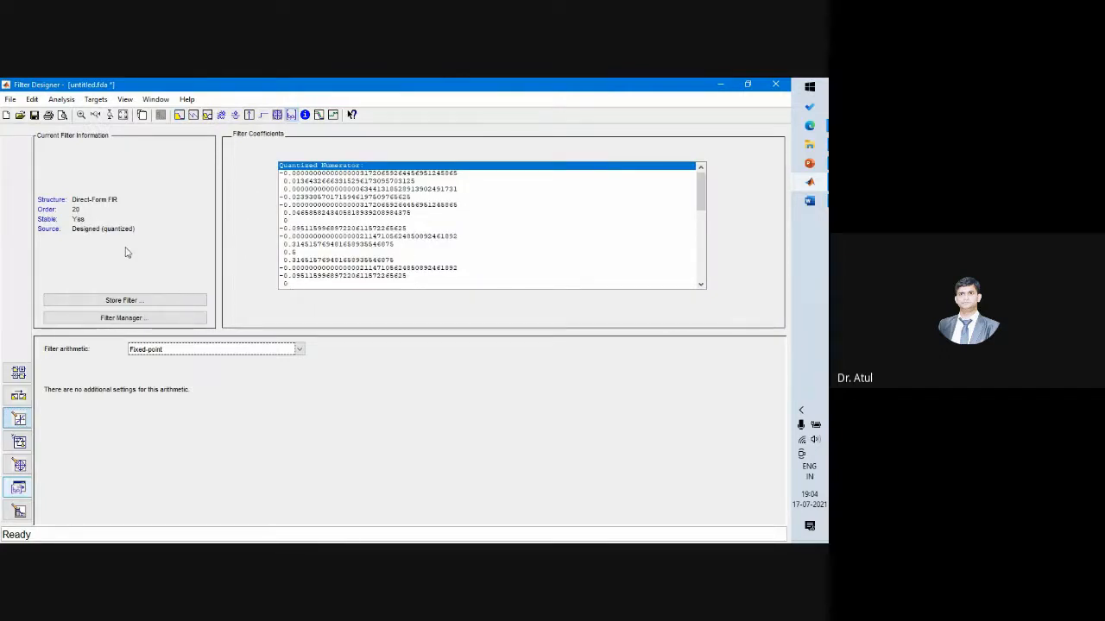
pyautogui.click(112, 319)
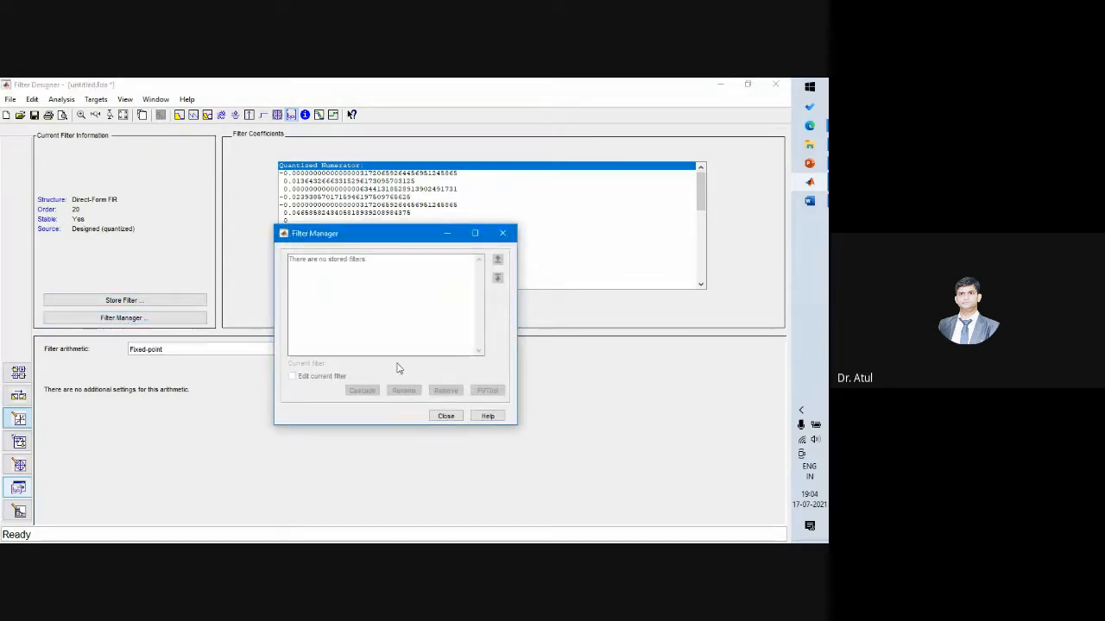
pyautogui.click(445, 416)
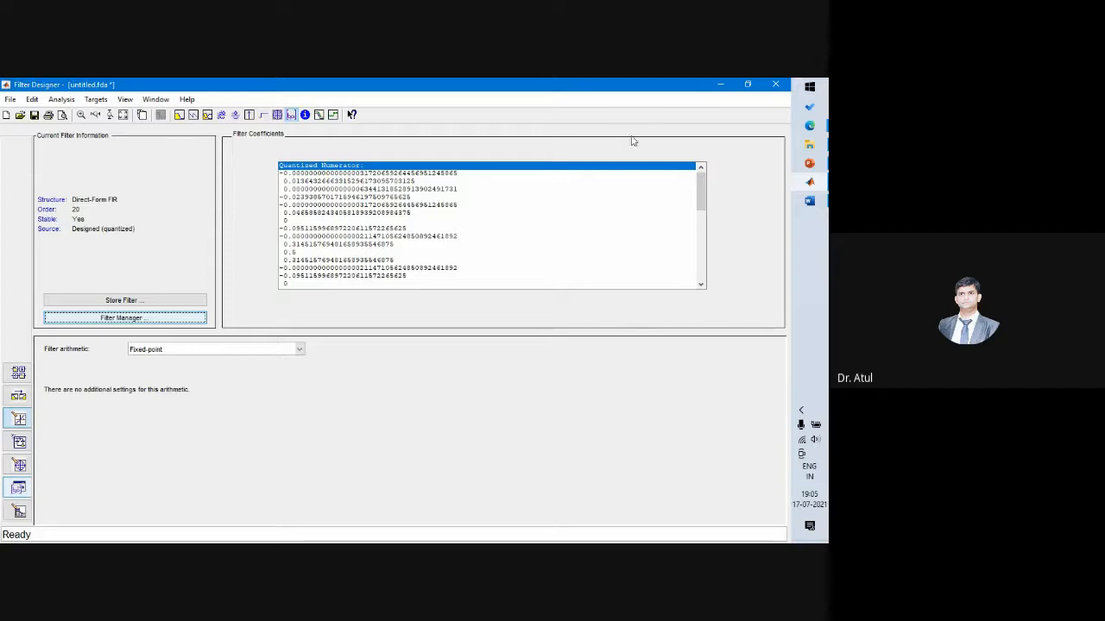
# Step: Close Filter Designer without saving the session, close my_FDA_tool_Filter_Design.mlx and clear the Command Window with clc
pyautogui.click(775, 83)
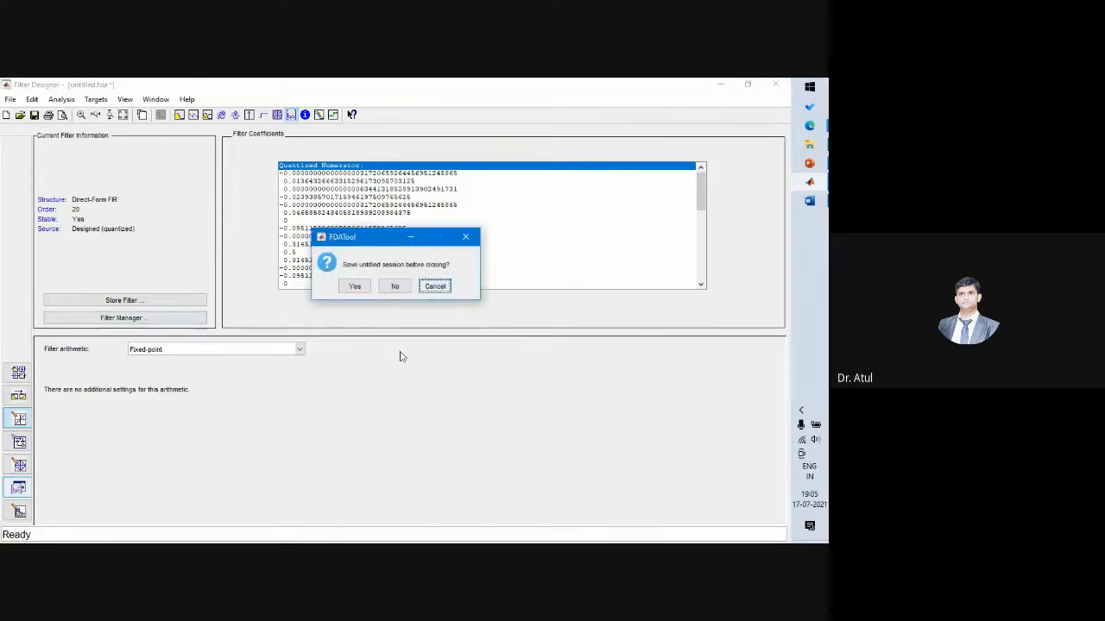
pyautogui.click(394, 286)
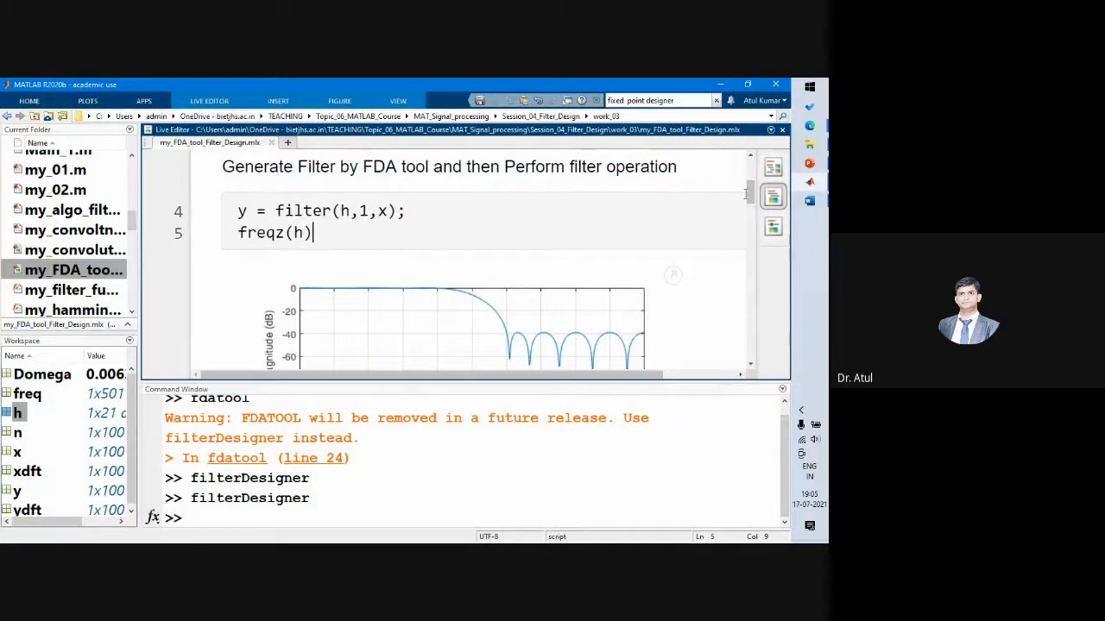
pyautogui.moveTo(747, 194); pyautogui.dragTo(762, 328)
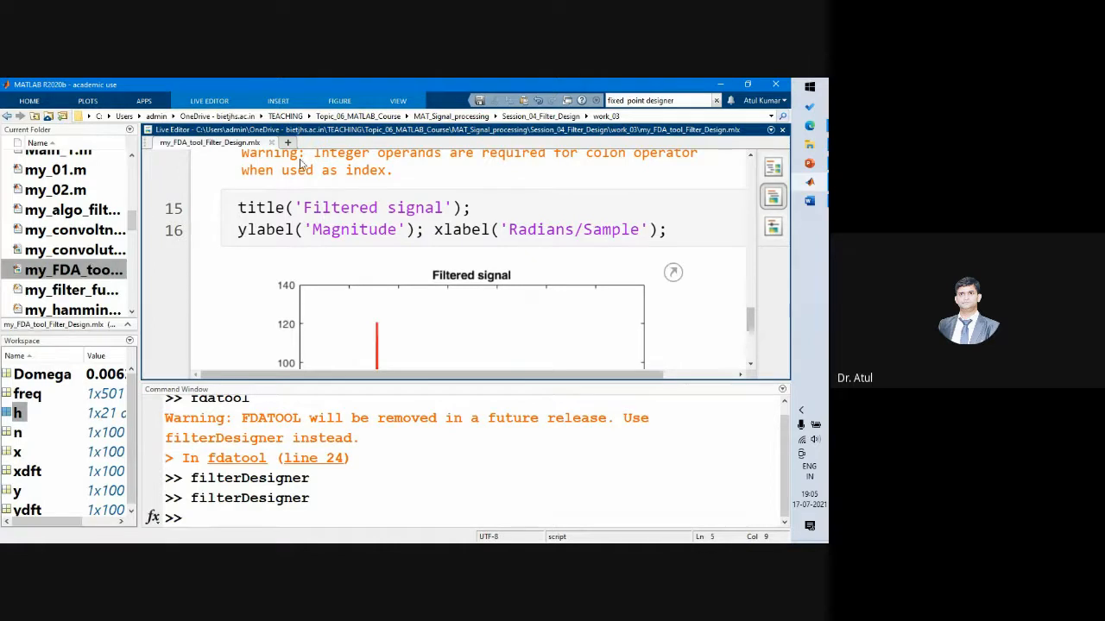
pyautogui.click(270, 142)
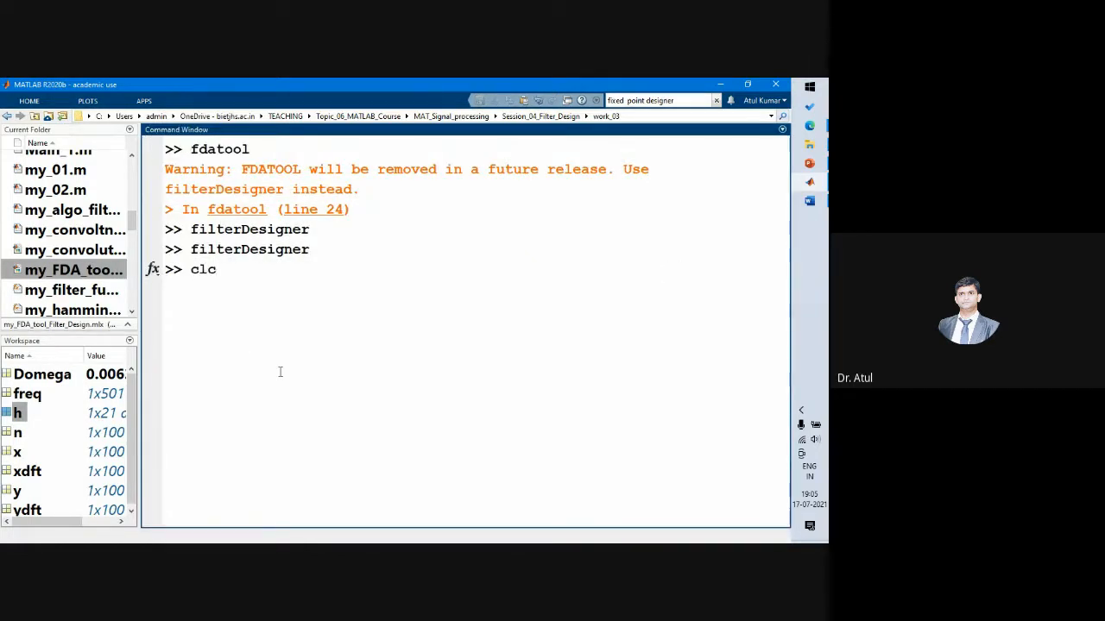
pyautogui.press('Return')
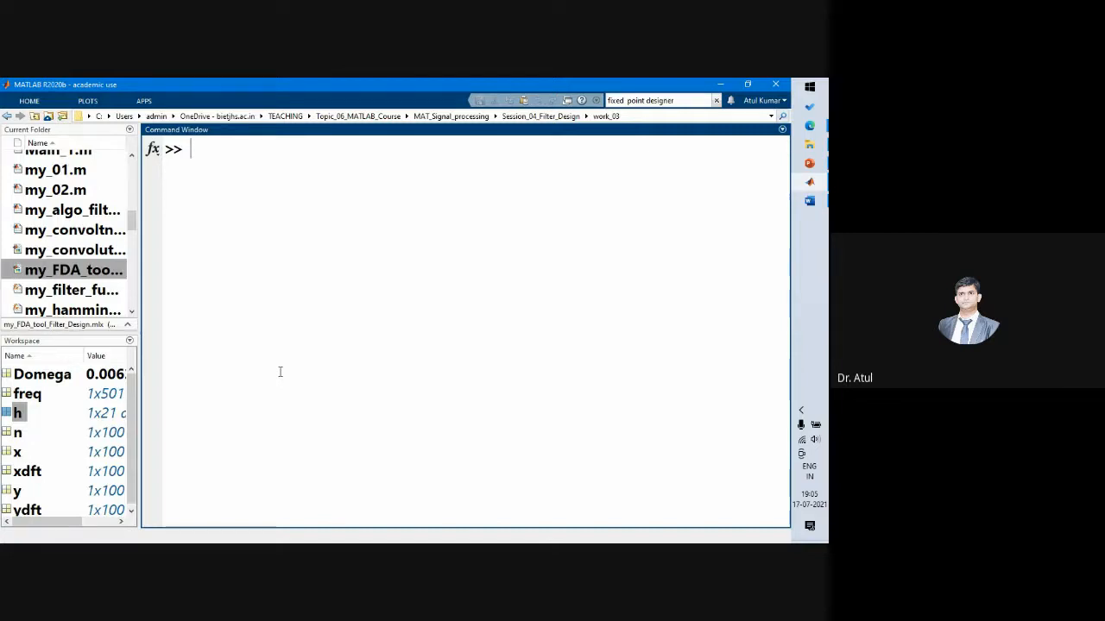
# Step: Handwrite "2D Filters" and "Image filter" as underlined screen annotations and enclose both in a cloud outline
pyautogui.moveTo(328, 258)
pyautogui.mouseDown()
pyautogui.moveTo(333, 283)
pyautogui.moveTo(363, 291)
pyautogui.mouseUp()
pyautogui.moveTo(411, 257)
pyautogui.mouseDown()
pyautogui.moveTo(445, 257)
pyautogui.moveTo(418, 290)
pyautogui.moveTo(440, 273)
pyautogui.moveTo(451, 289)
pyautogui.moveTo(480, 290)
pyautogui.mouseUp()
pyautogui.moveTo(473, 273); pyautogui.dragTo(522, 290)
pyautogui.moveTo(534, 275); pyautogui.dragTo(537, 290)
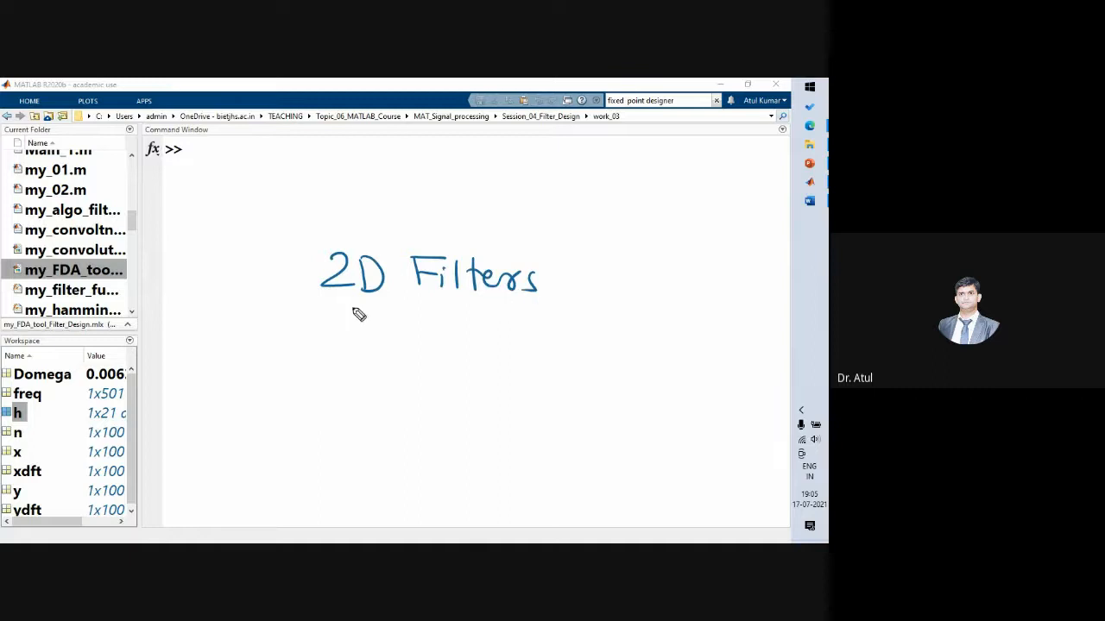
pyautogui.moveTo(325, 302); pyautogui.dragTo(535, 302)
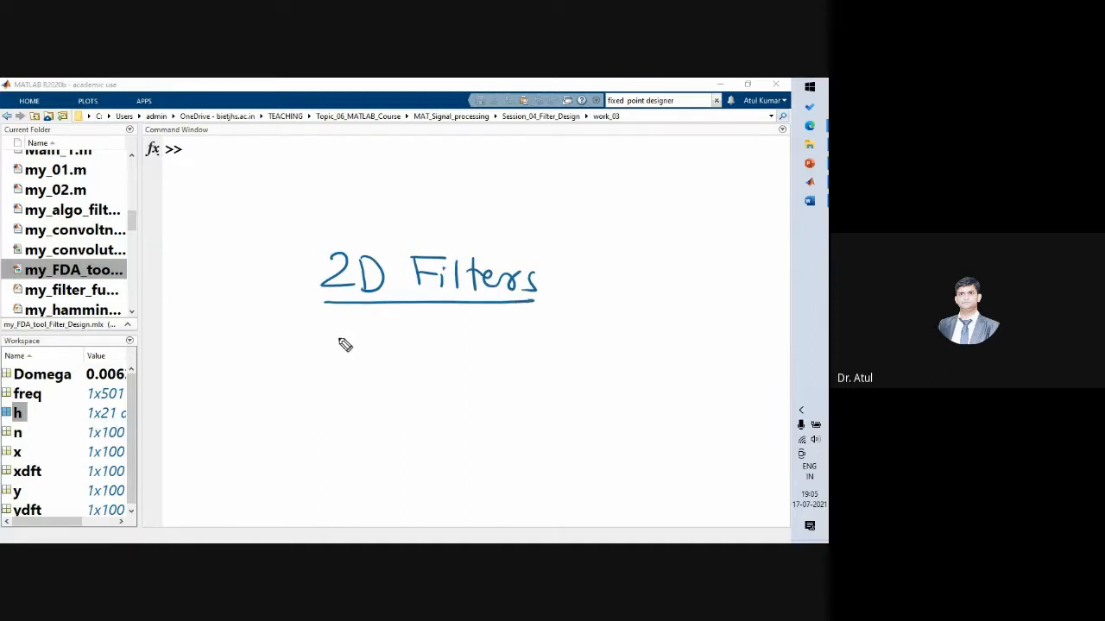
pyautogui.moveTo(333, 335)
pyautogui.mouseDown()
pyautogui.moveTo(325, 372)
pyautogui.moveTo(414, 360)
pyautogui.moveTo(420, 371)
pyautogui.moveTo(464, 370)
pyautogui.moveTo(495, 350)
pyautogui.moveTo(542, 362)
pyautogui.mouseUp()
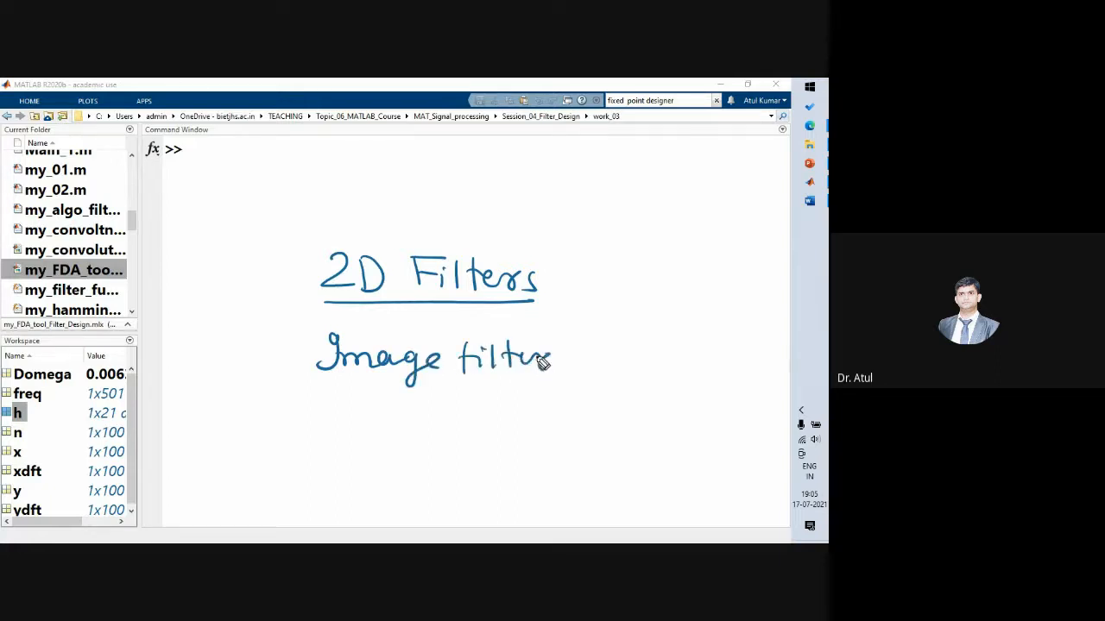
pyautogui.moveTo(309, 377); pyautogui.dragTo(565, 390)
pyautogui.moveTo(310, 321)
pyautogui.mouseDown()
pyautogui.moveTo(423, 207)
pyautogui.moveTo(567, 216)
pyautogui.moveTo(606, 417)
pyautogui.moveTo(385, 454)
pyautogui.moveTo(313, 283)
pyautogui.mouseUp()
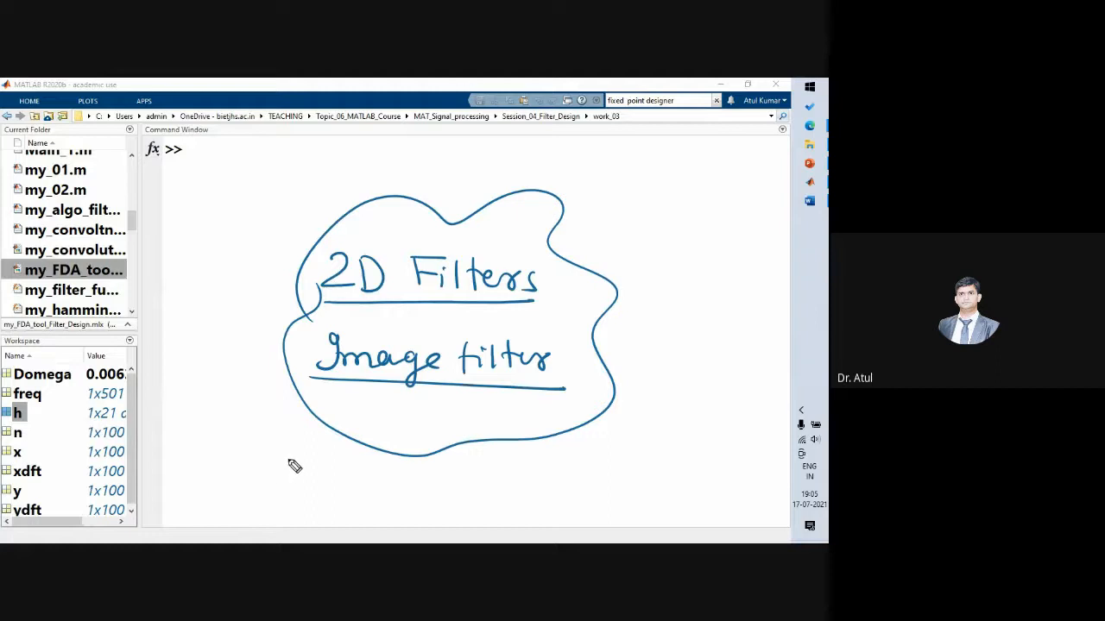
# Step: Handwrite an arrow and the underlined note "2D Convolution" below the cloud outline
pyautogui.moveTo(276, 460)
pyautogui.mouseDown()
pyautogui.moveTo(304, 459)
pyautogui.moveTo(304, 472)
pyautogui.mouseUp()
pyautogui.moveTo(293, 456)
pyautogui.mouseDown()
pyautogui.moveTo(294, 479)
pyautogui.moveTo(356, 486)
pyautogui.moveTo(374, 473)
pyautogui.moveTo(362, 486)
pyautogui.moveTo(441, 480)
pyautogui.moveTo(474, 491)
pyautogui.moveTo(489, 478)
pyautogui.moveTo(483, 491)
pyautogui.moveTo(508, 492)
pyautogui.moveTo(542, 477)
pyautogui.moveTo(574, 481)
pyautogui.mouseUp()
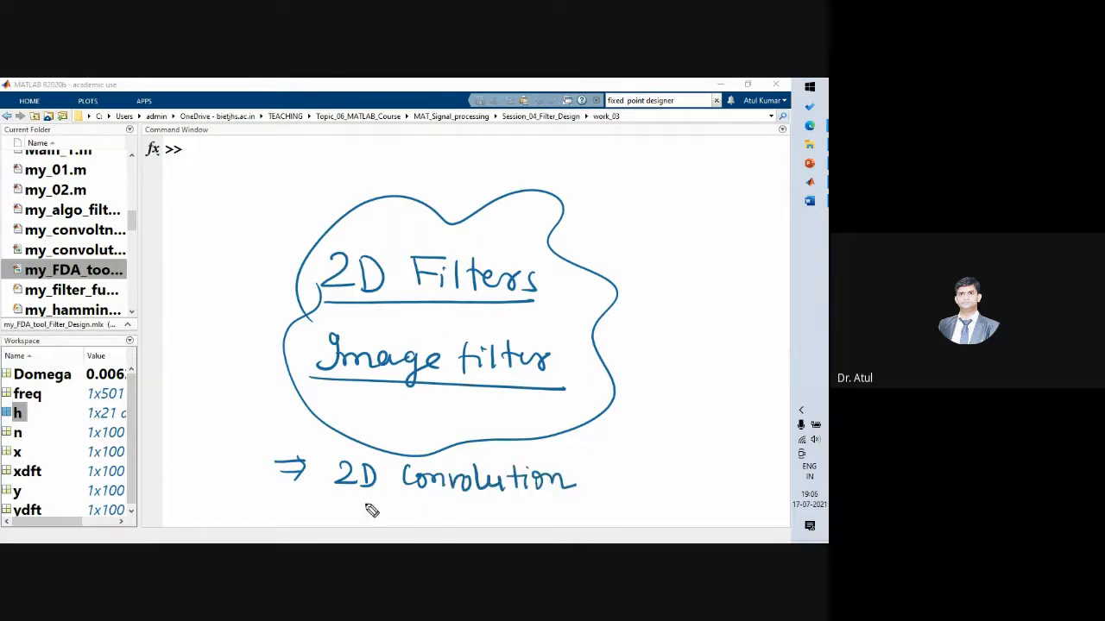
pyautogui.moveTo(334, 504); pyautogui.dragTo(584, 504)
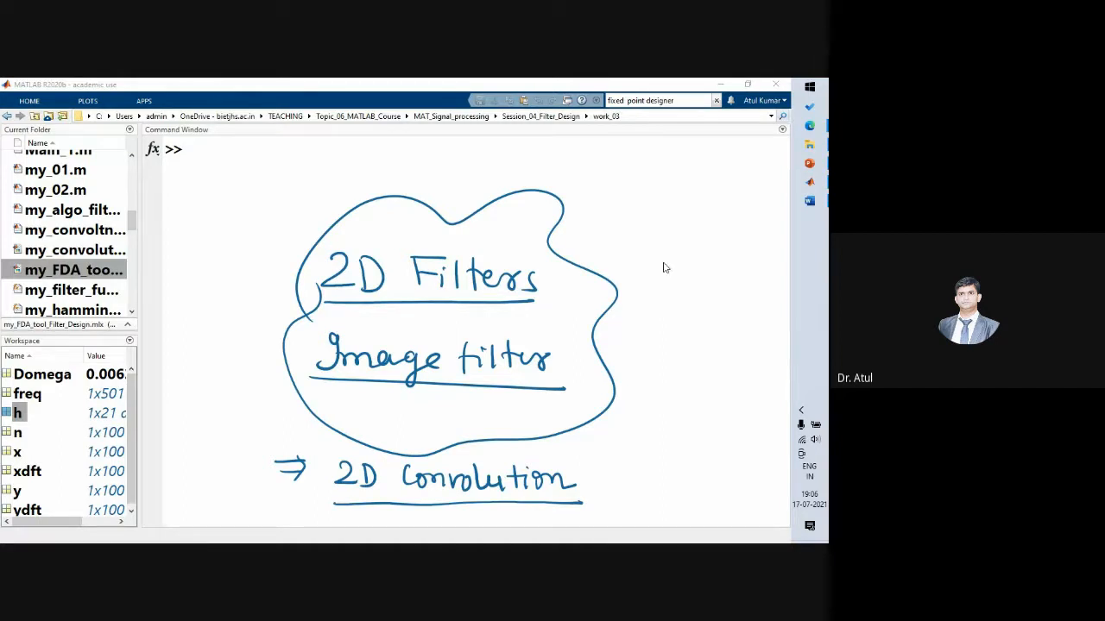
# Step: Clear the screen annotations and switch to the PowerPoint presentation Image processing_session_3_Neighbourhood
pyautogui.press('Escape')
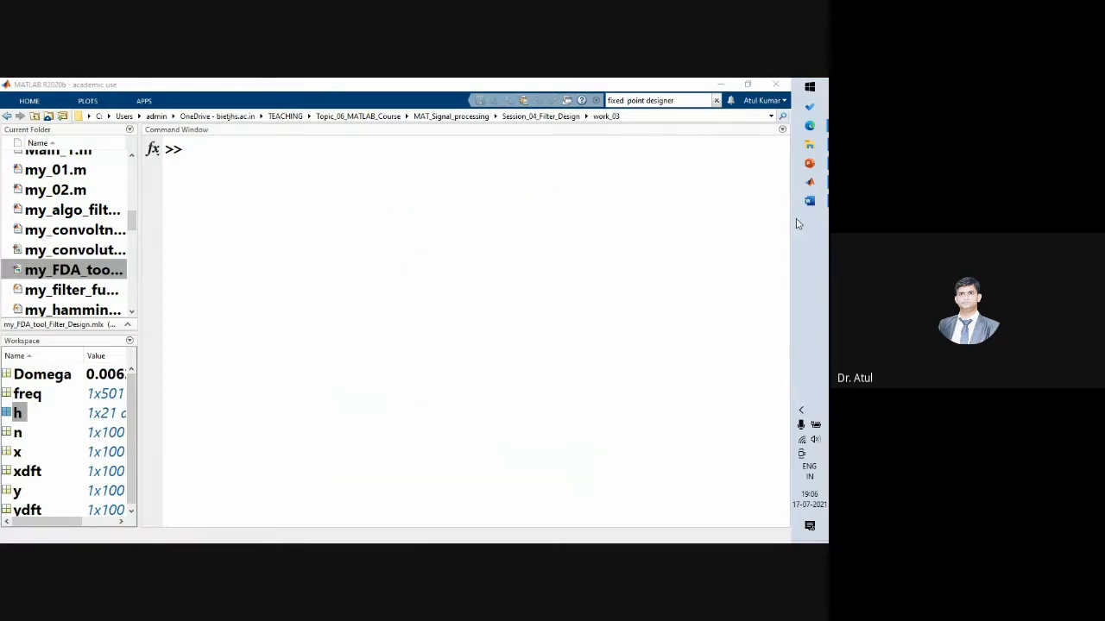
pyautogui.click(808, 163)
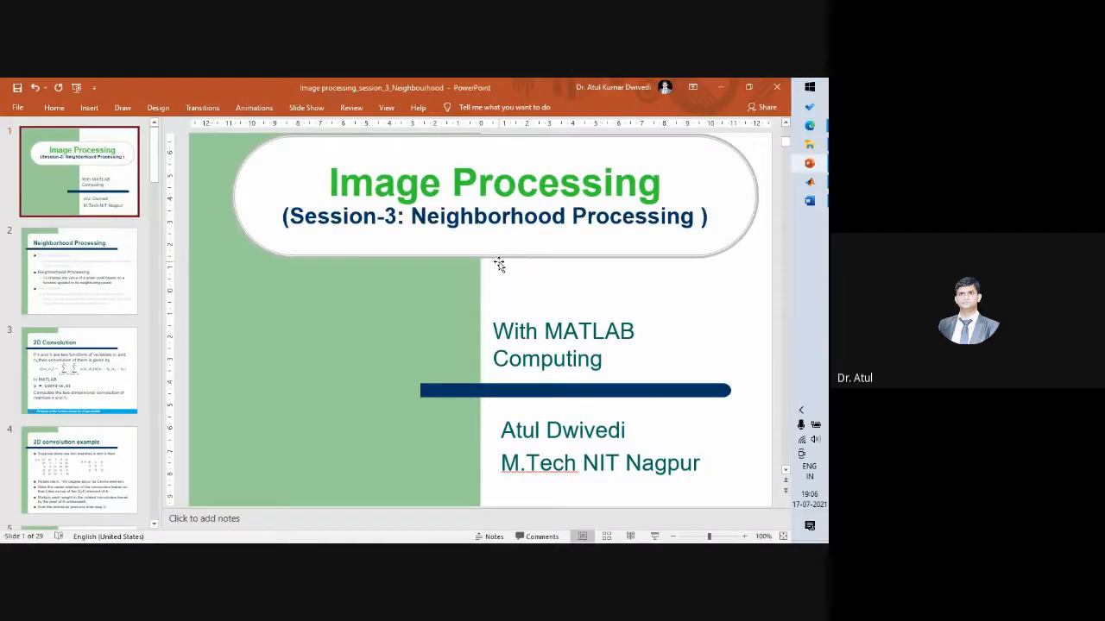